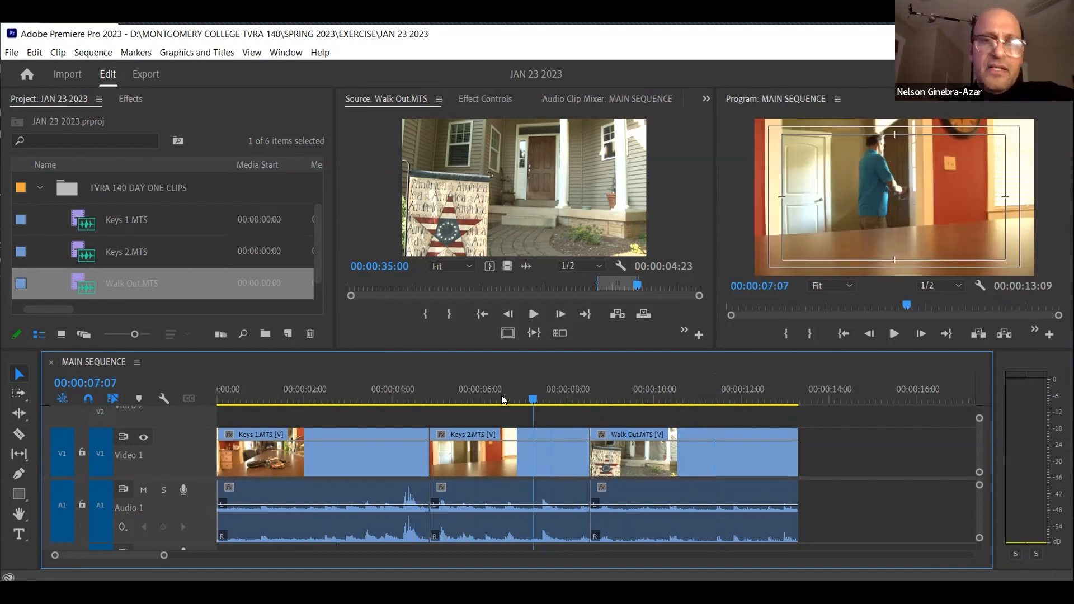
# Examine the Keys 2 clip around the playhead at close zoom and with the whole sequence in view, using 00:00:07:22 as the position
pyautogui.scroll(-4, 178, 557)
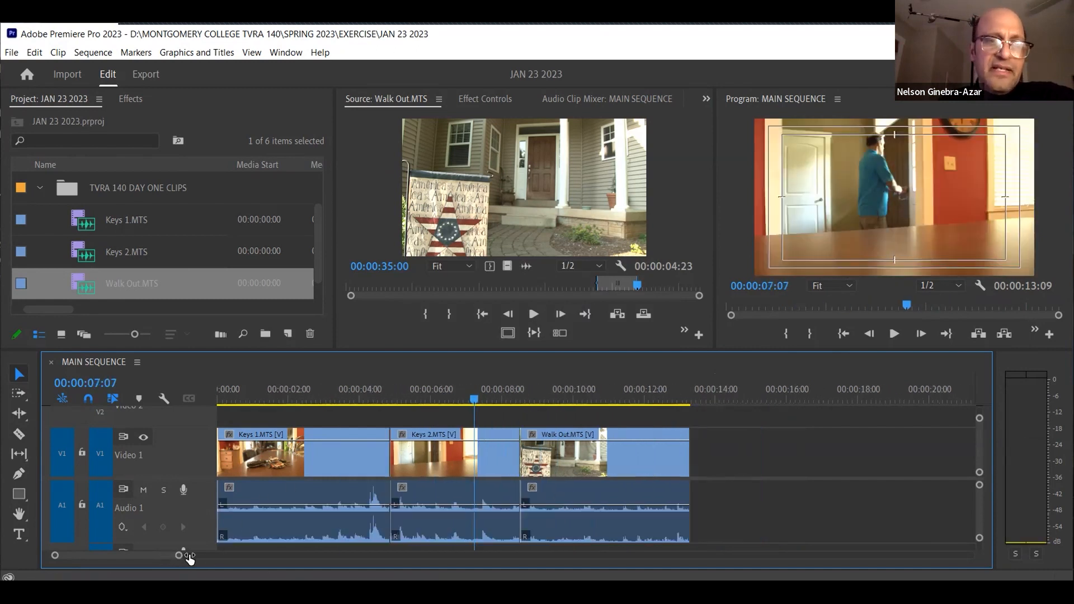
pyautogui.scroll(8, 156, 557)
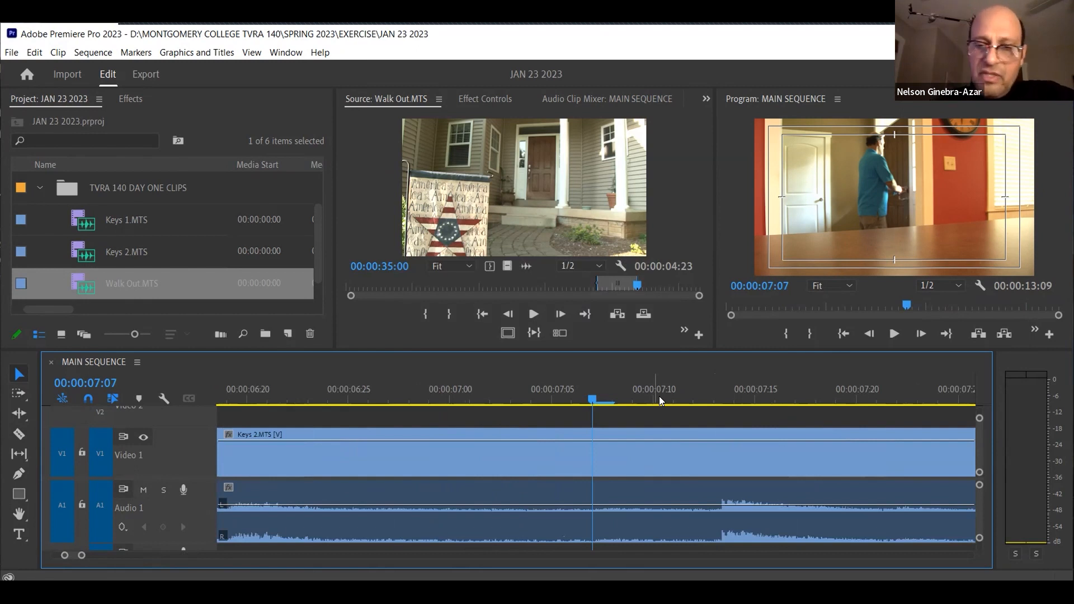
pyautogui.press('\\')
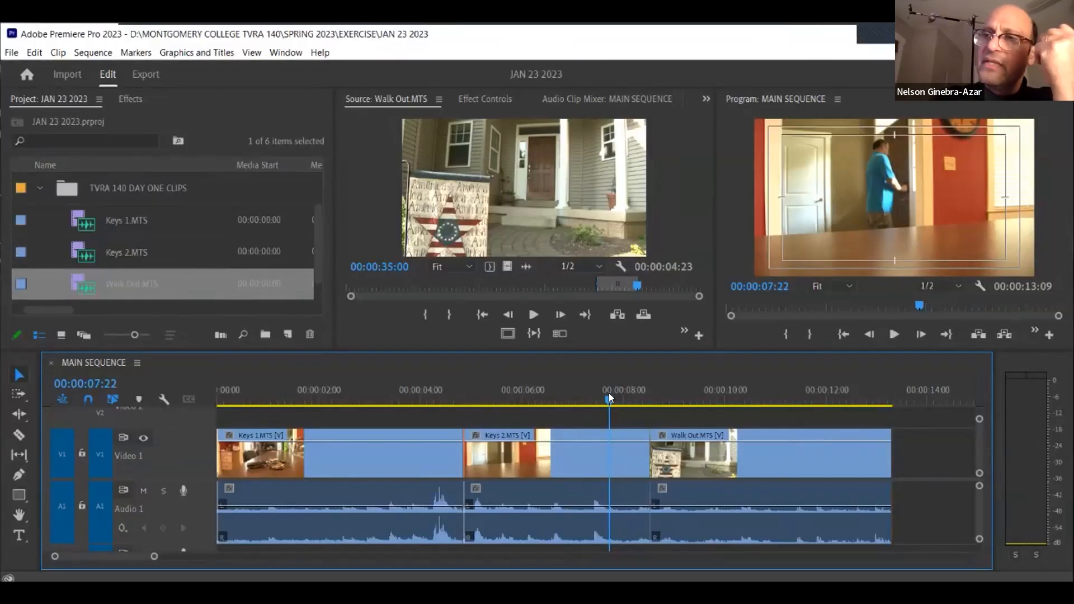
pyautogui.scroll(10, 608, 392)
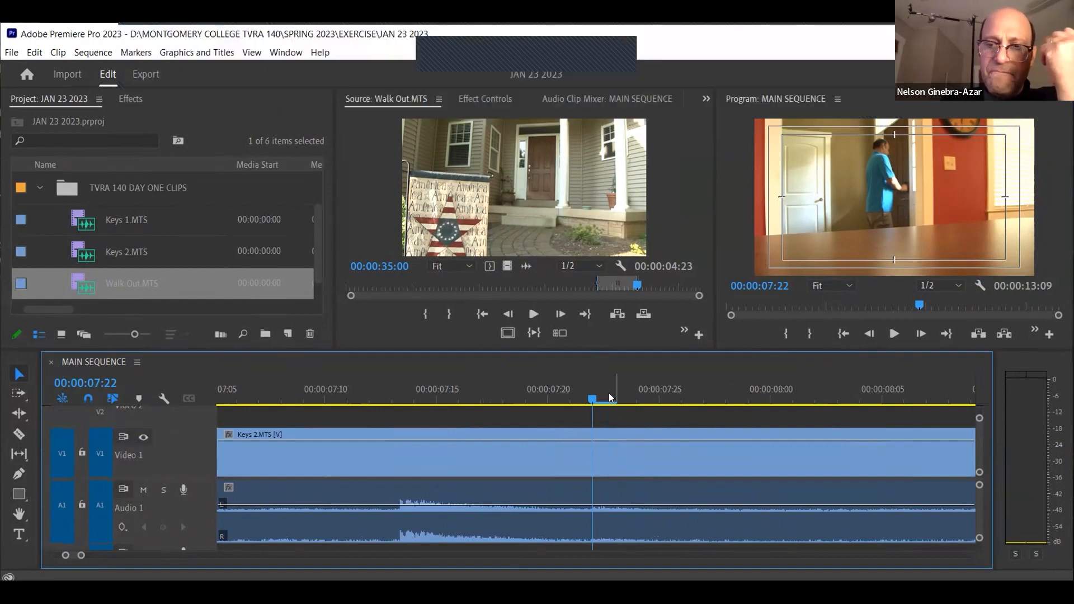
pyautogui.press('\\')
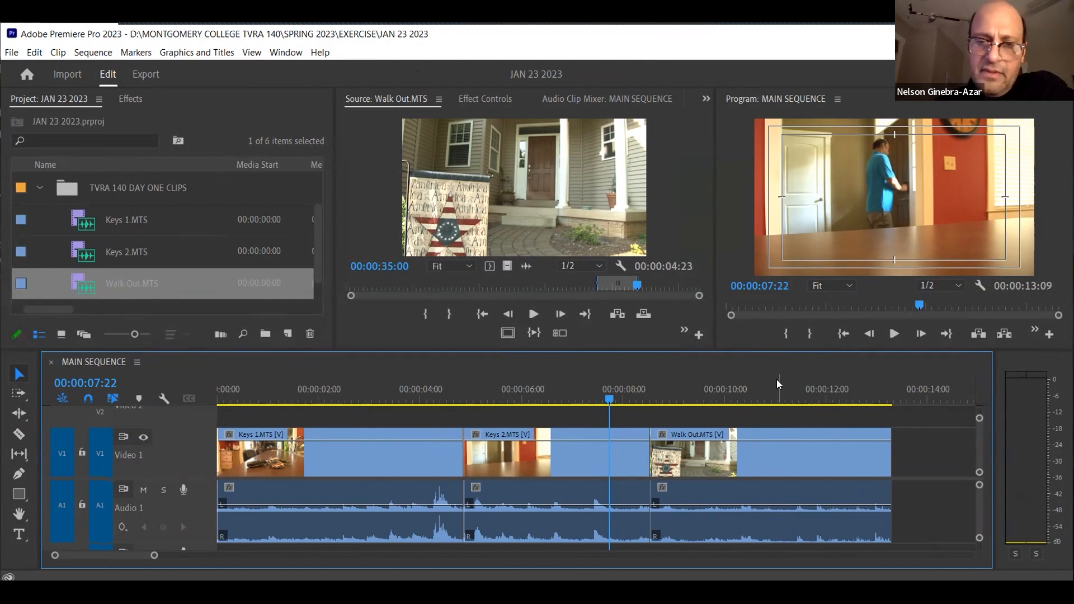
pyautogui.press('=')
pyautogui.press('=')
pyautogui.press('=')
pyautogui.press('=')
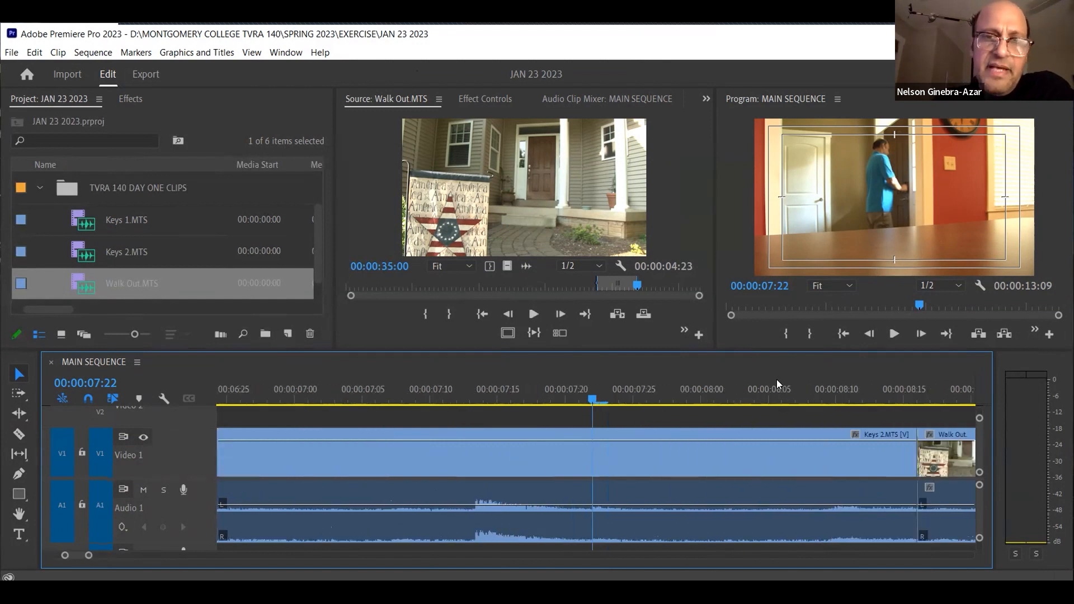
pyautogui.press('-')
pyautogui.press('-')
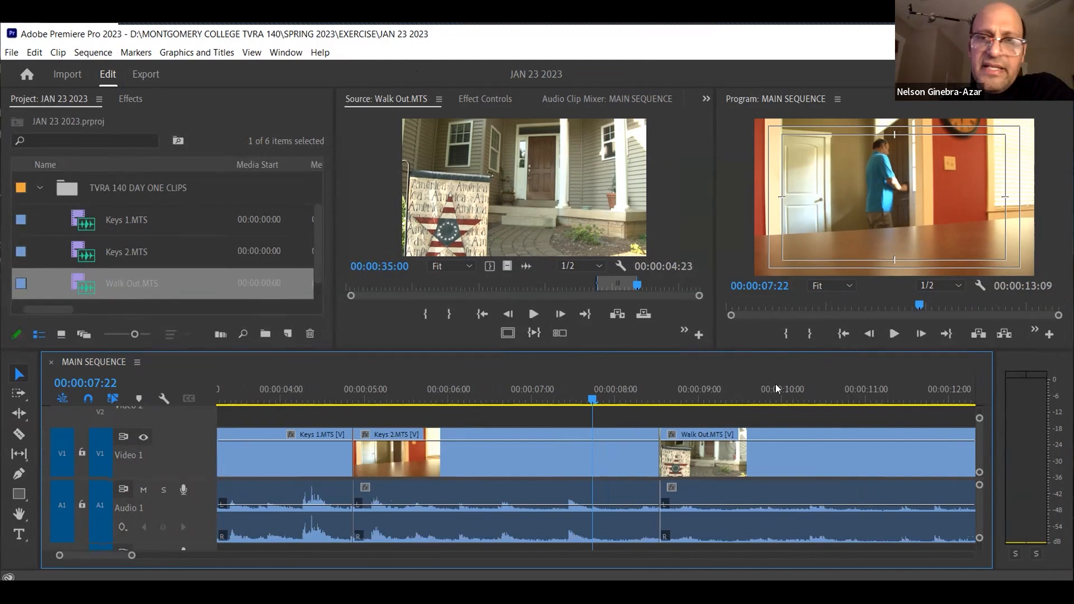
# Move the playhead to 00:00:10:16 in the Walk Out clip and examine the timeline around it at close and wide zoom levels
pyautogui.moveTo(776, 384); pyautogui.dragTo(828, 388)
pyautogui.press('=')
pyautogui.press('=')
pyautogui.press('=')
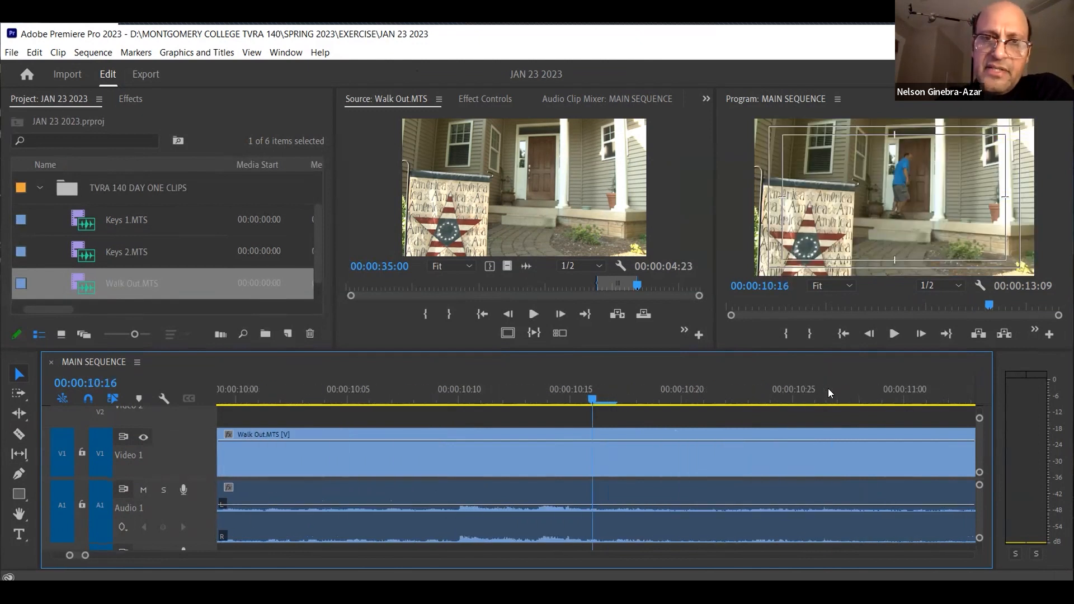
pyautogui.press('-')
pyautogui.press('-')
pyautogui.press('-')
pyautogui.press('-')
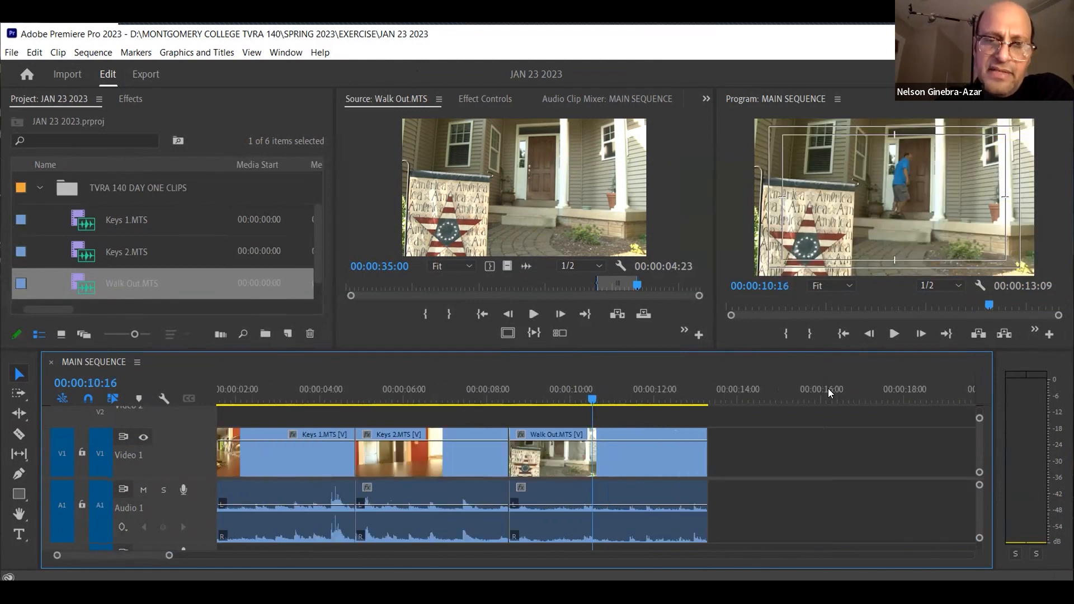
pyautogui.press('-')
pyautogui.press('-')
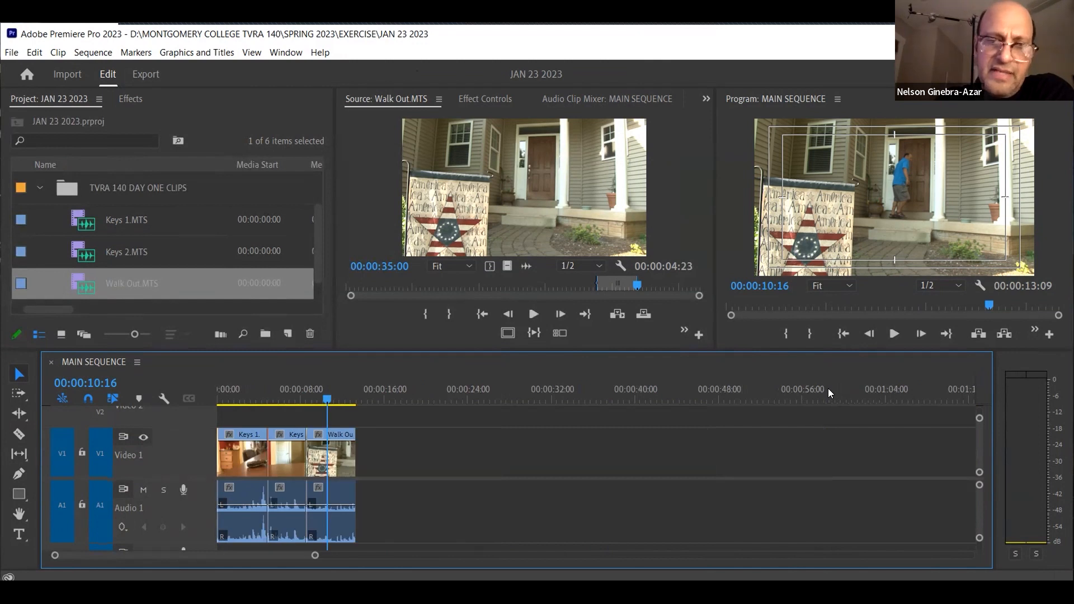
pyautogui.press('=')
pyautogui.press('=')
# Widen the timeline's visible range with the playhead at 00:00:10:06 and make the timeline panel slightly taller
pyautogui.click(414, 392)
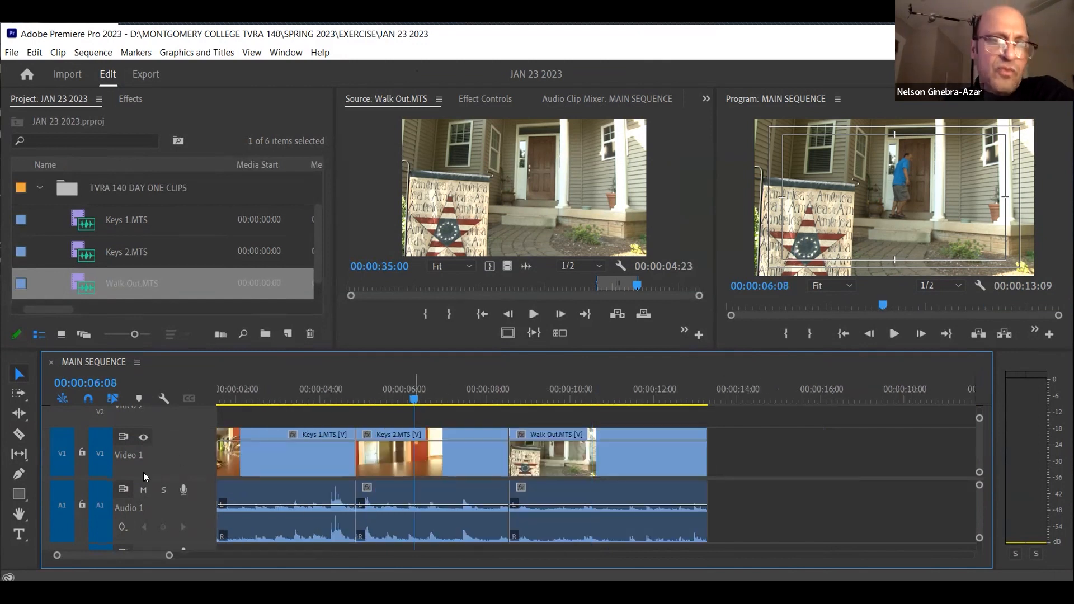
pyautogui.moveTo(166, 558); pyautogui.dragTo(213, 556)
pyautogui.click(507, 393)
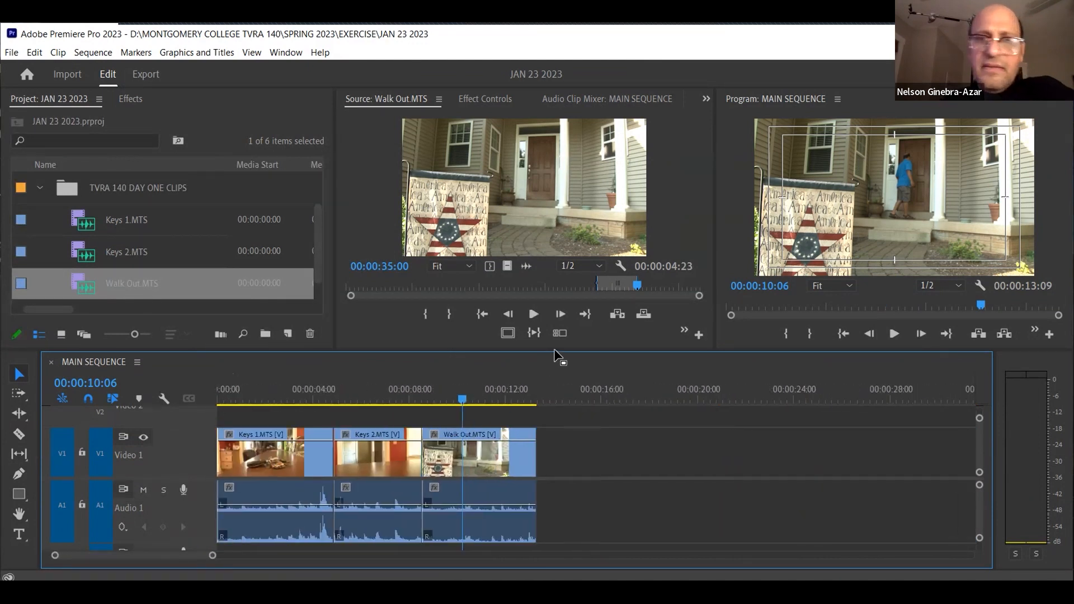
pyautogui.moveTo(553, 345); pyautogui.dragTo(552, 336)
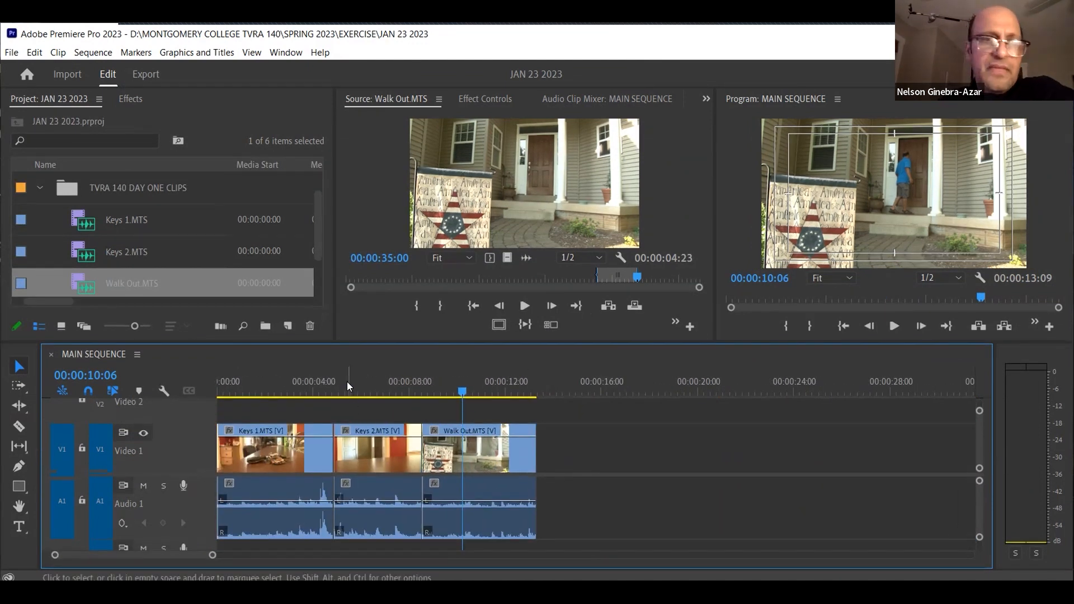
# Position the playhead at 00:00:05:15 in the Keys 2 clip at frame-level zoom and advance it five frames to 00:00:05:20
pyautogui.click(366, 381)
pyautogui.press('=')
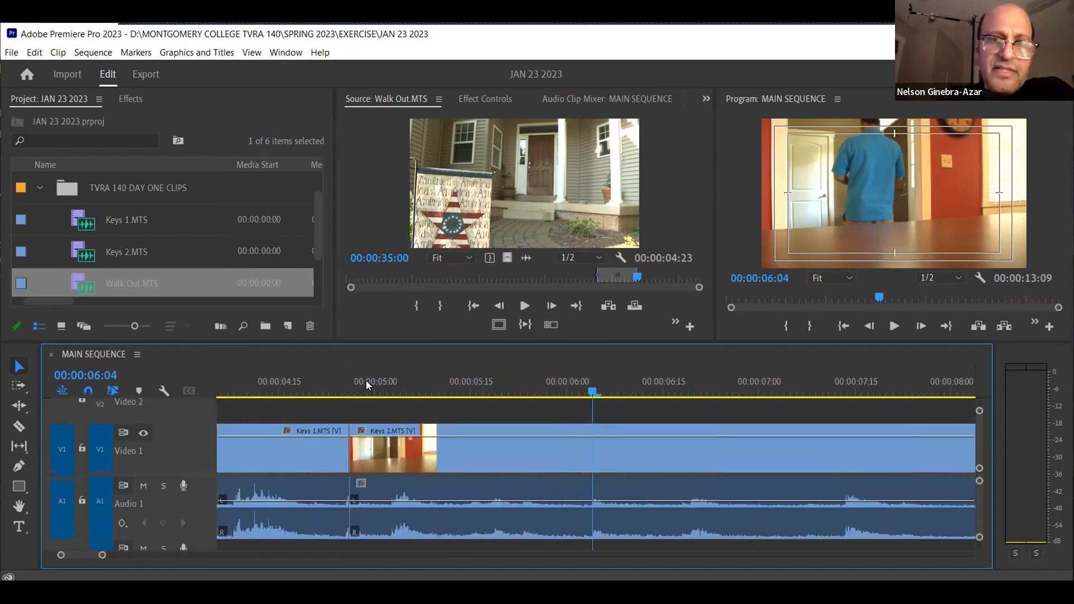
pyautogui.click(476, 394)
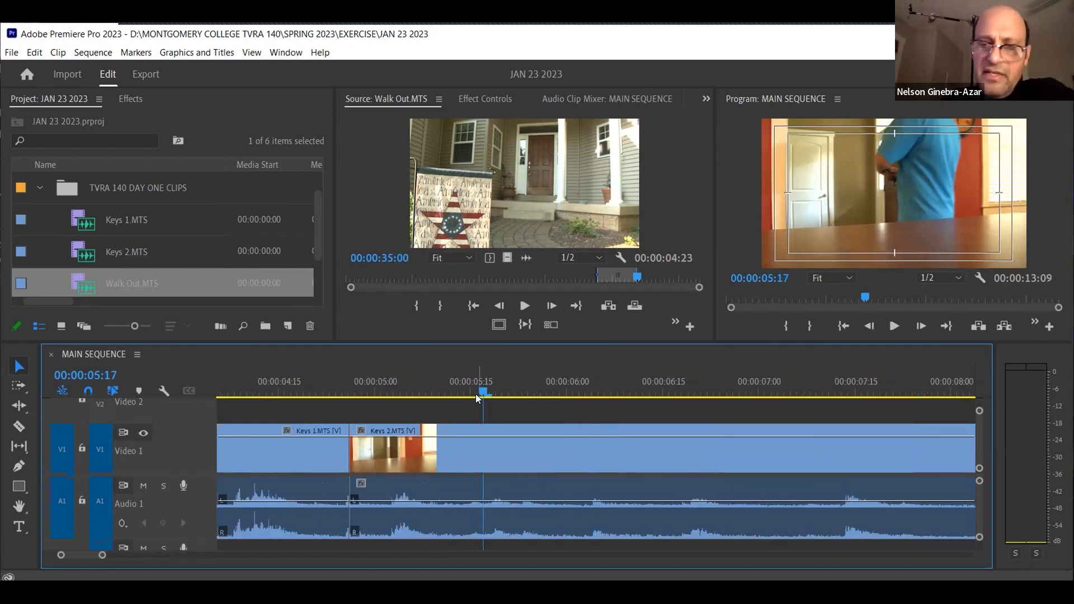
pyautogui.press('=')
pyautogui.click(546, 395)
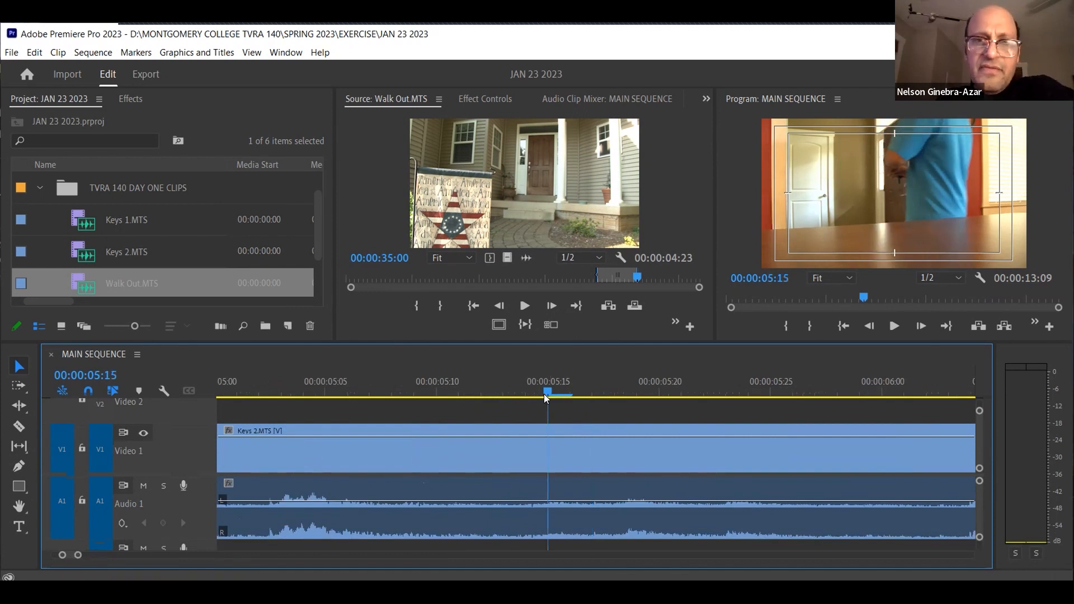
pyautogui.press('Right')
pyautogui.press('Right')
pyautogui.press('Right')
pyautogui.press('Right')
pyautogui.press('Right')
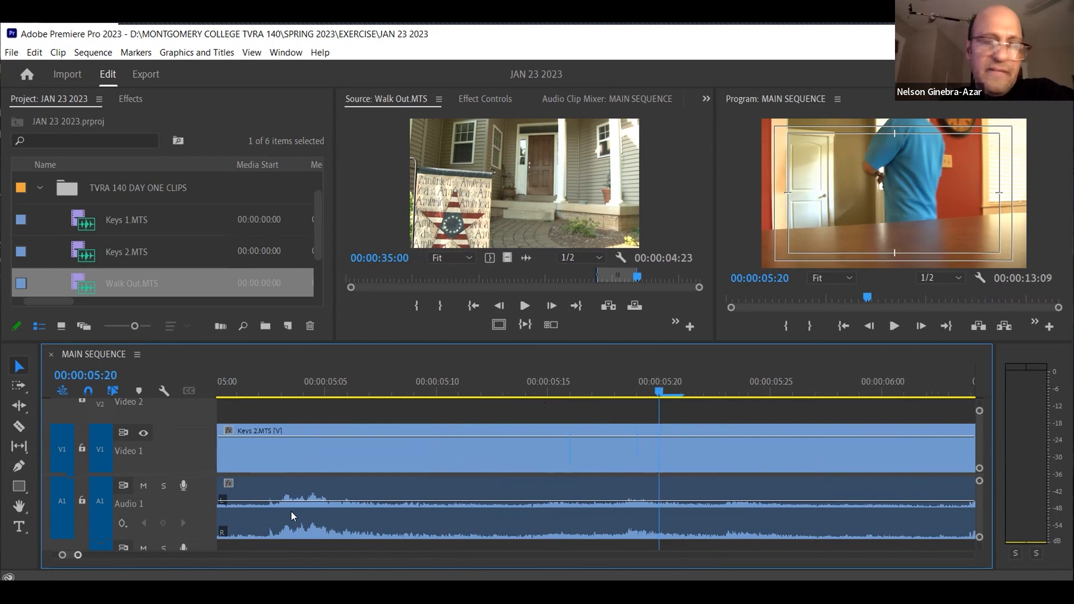
# Examine the Walk Out clip around 00:00:11:17 at close and wide zoom levels, and move the playhead to 00:00:12:13
pyautogui.press('-')
pyautogui.press('-')
pyautogui.press('-')
pyautogui.press('-')
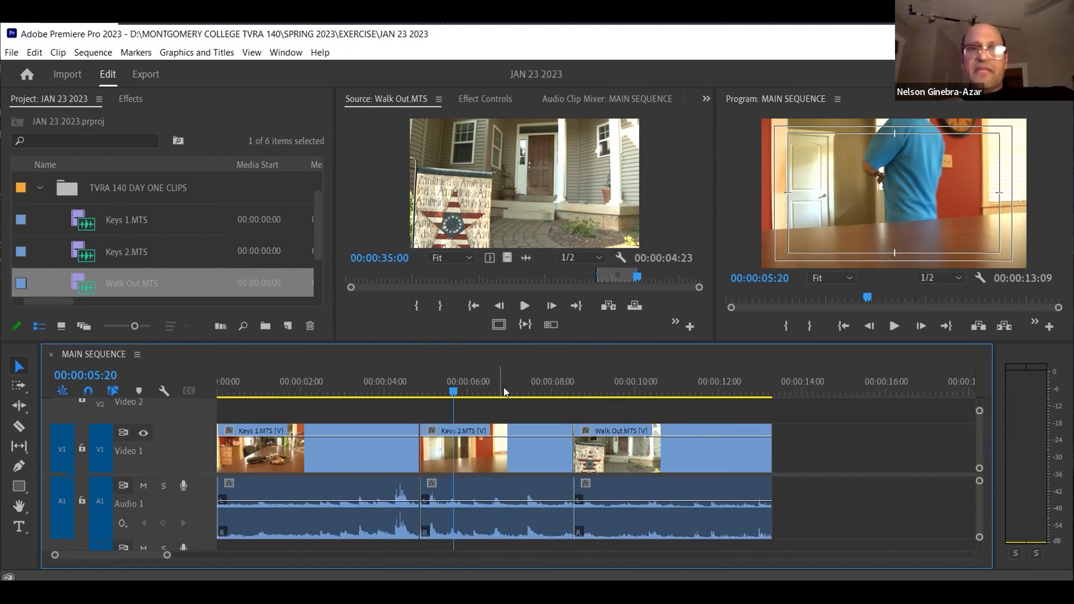
pyautogui.moveTo(659, 386); pyautogui.dragTo(692, 391)
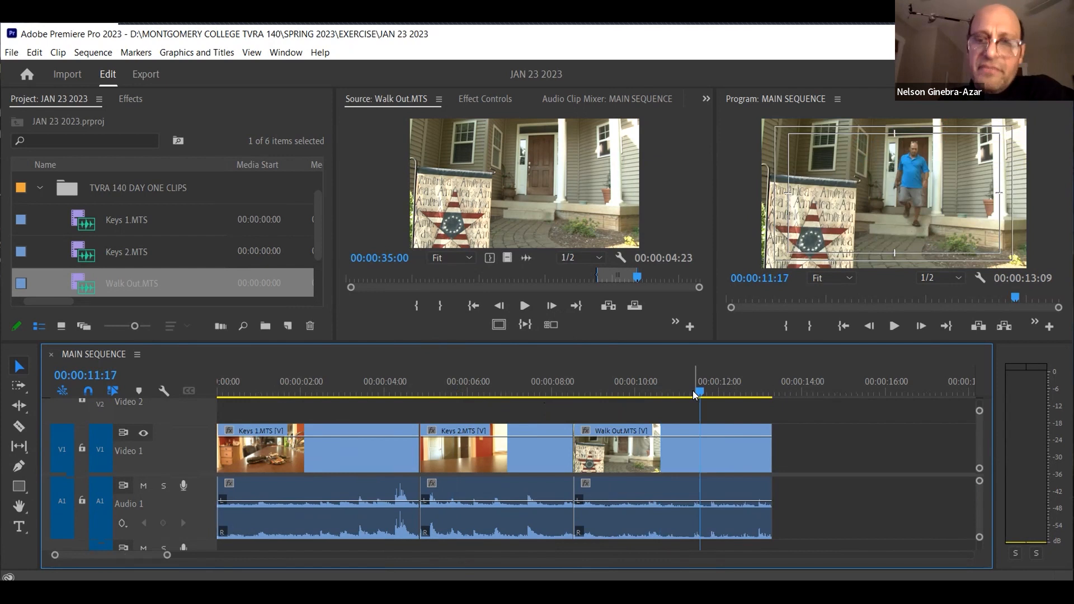
pyautogui.press('=')
pyautogui.press('=')
pyautogui.press('=')
pyautogui.press('-')
pyautogui.press('-')
pyautogui.press('-')
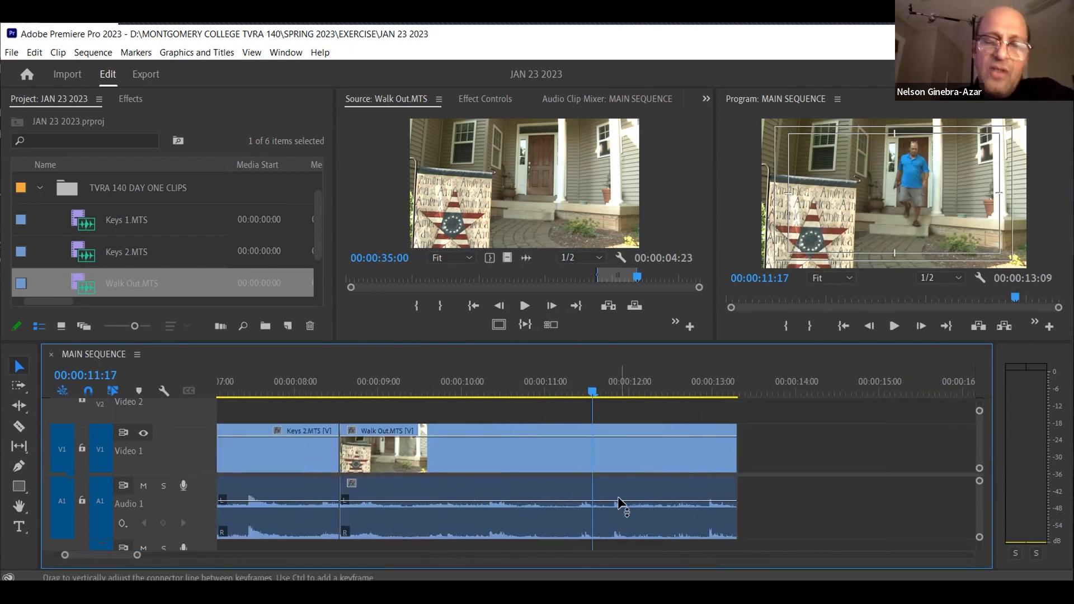
pyautogui.press('=')
pyautogui.press('=')
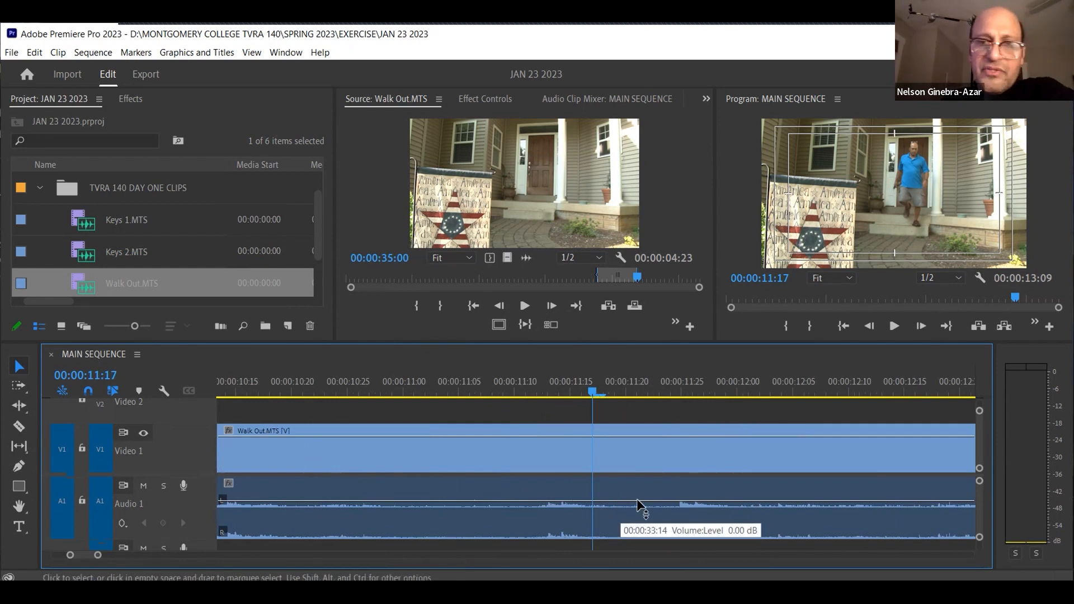
pyautogui.press('-')
pyautogui.press('-')
pyautogui.press('-')
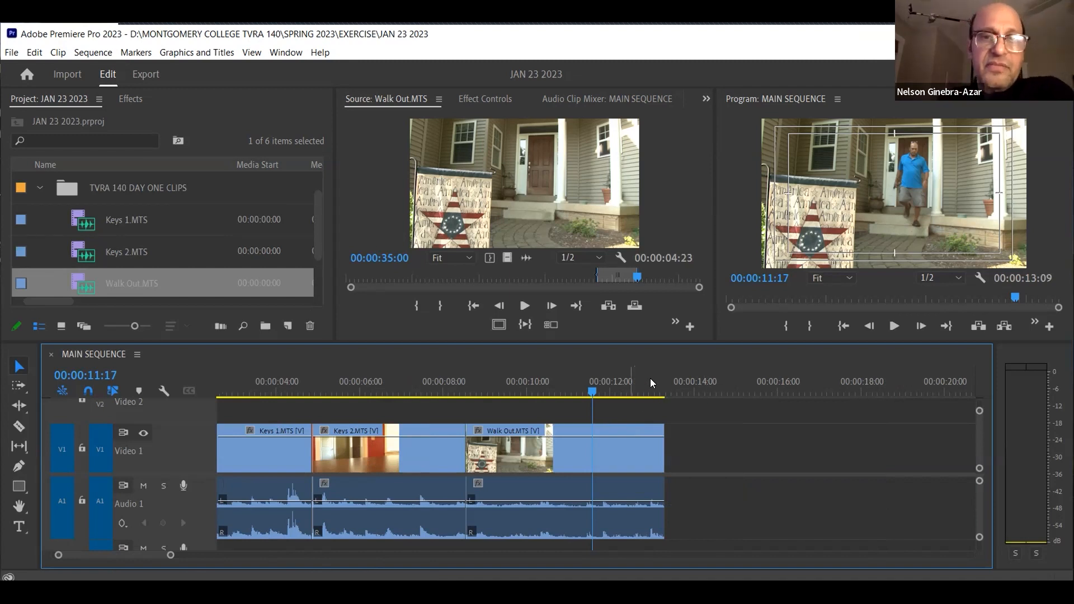
pyautogui.click(629, 388)
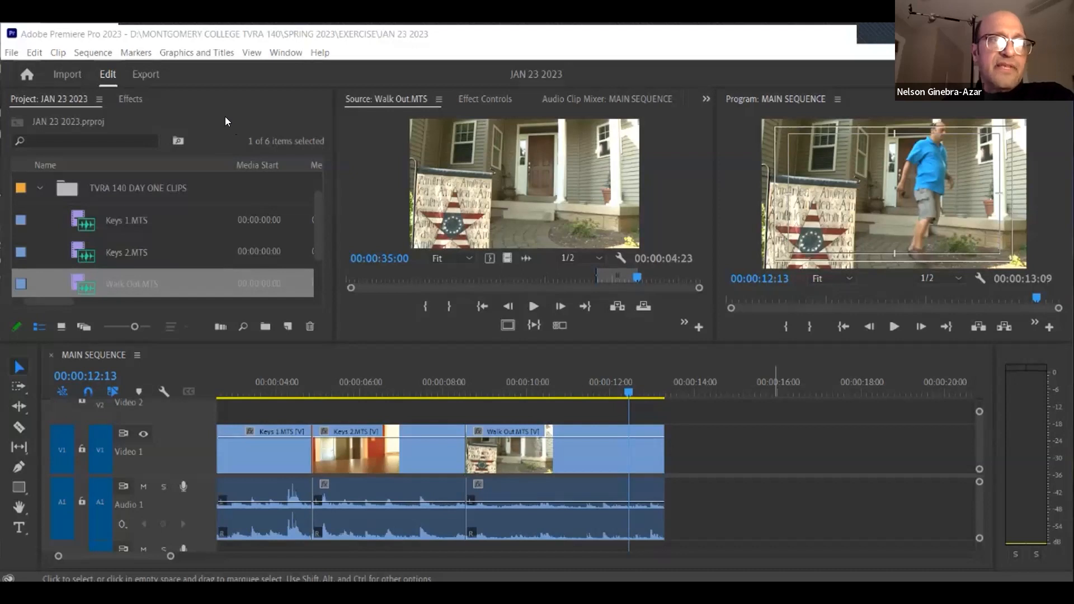
# Reduce the icon size of the project items and re-expand the TVRA 140 DAY ONE CLIPS bin
pyautogui.click(39, 188)
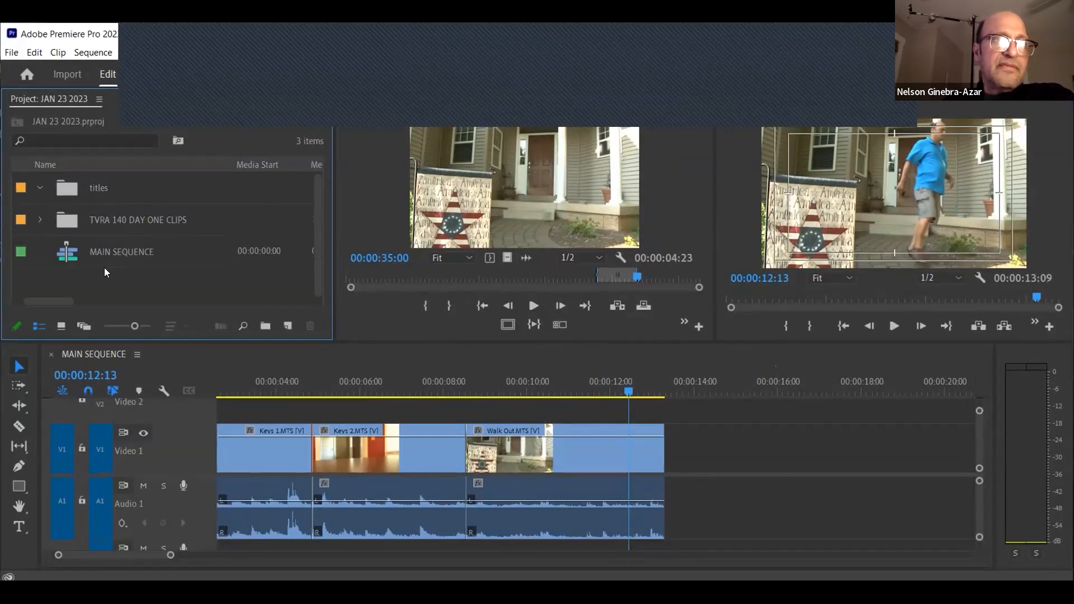
pyautogui.click(106, 325)
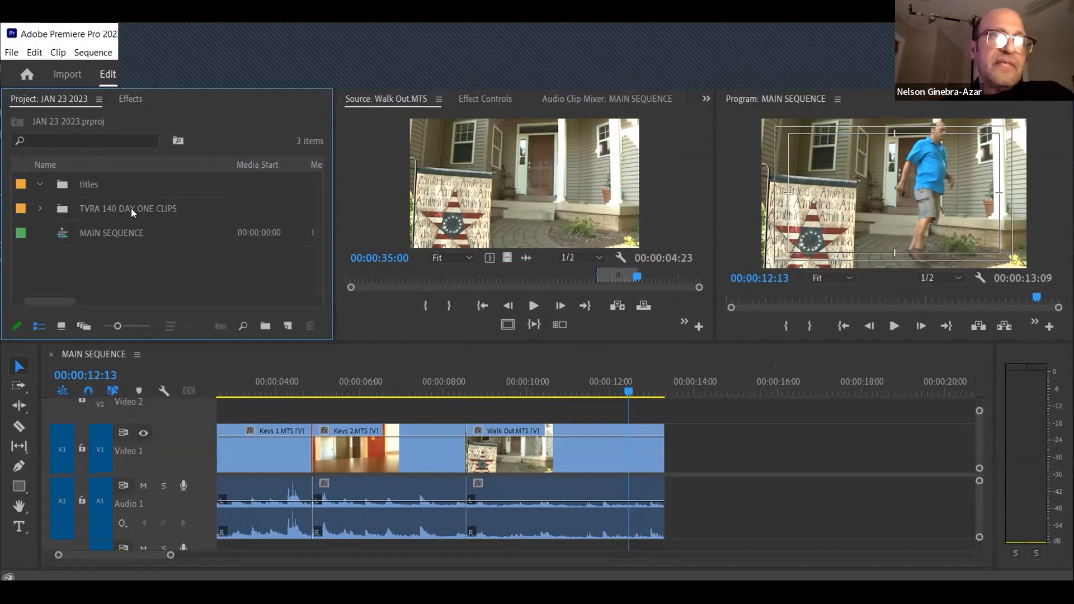
pyautogui.click(38, 209)
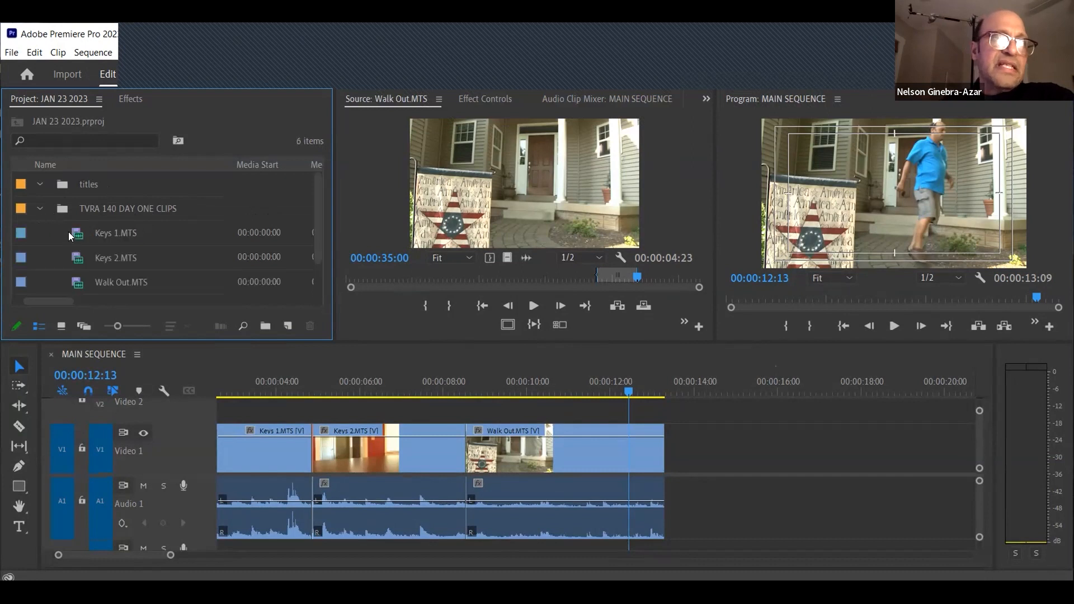
# Go through the clips in the TVRA 140 DAY ONE CLIPS bin and open Keys 1.MTS in the Source Monitor
pyautogui.click(79, 238)
pyautogui.click(80, 258)
pyautogui.click(82, 282)
pyautogui.click(81, 253)
pyautogui.click(80, 238)
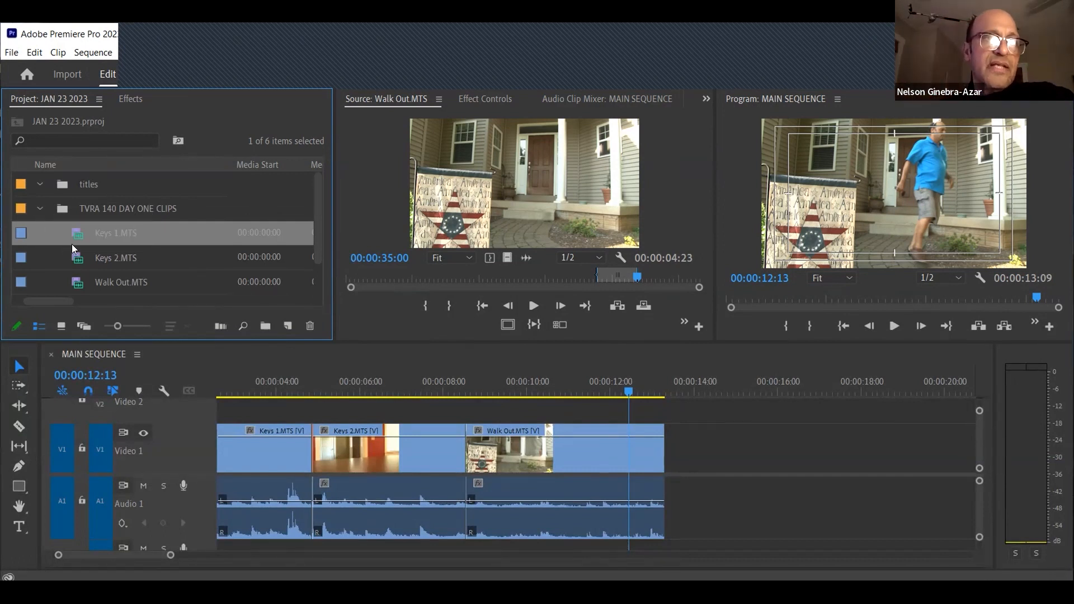
pyautogui.click(79, 283)
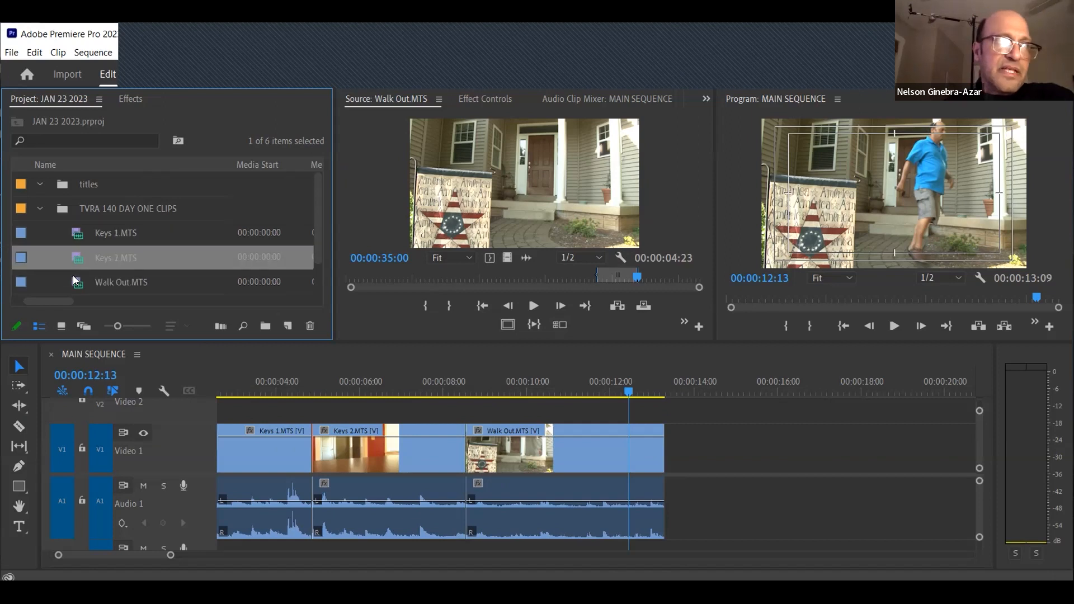
pyautogui.click(40, 209)
pyautogui.click(40, 208)
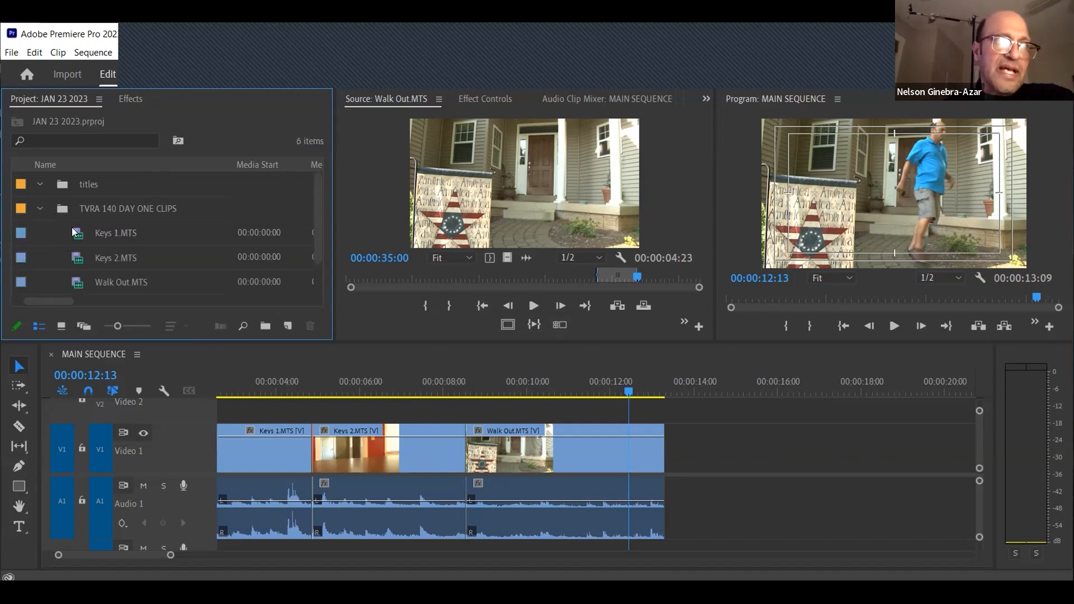
pyautogui.click(78, 258)
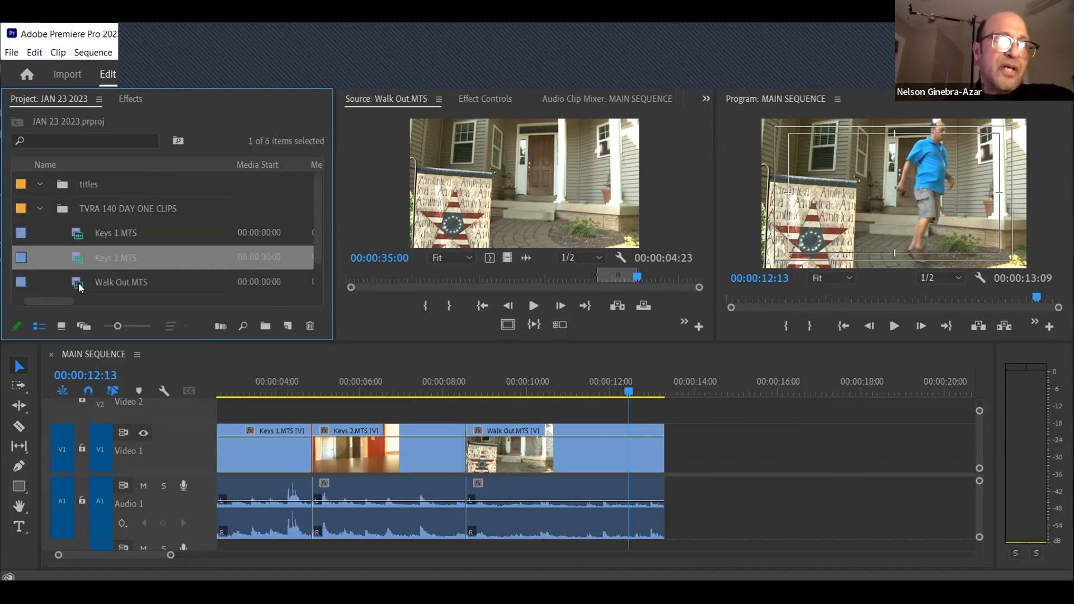
pyautogui.click(79, 287)
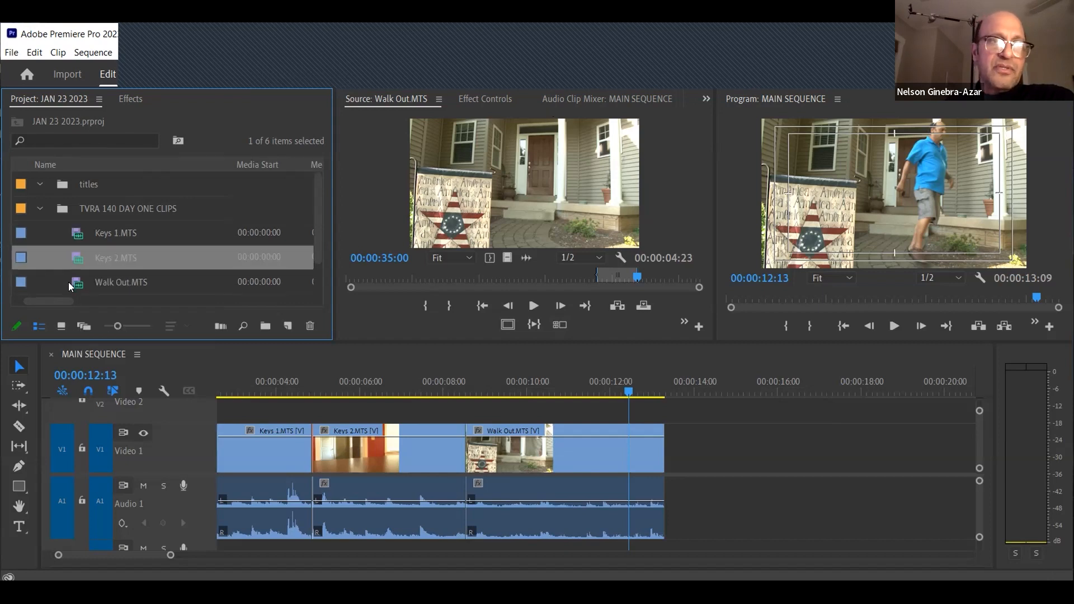
pyautogui.doubleClick(78, 234)
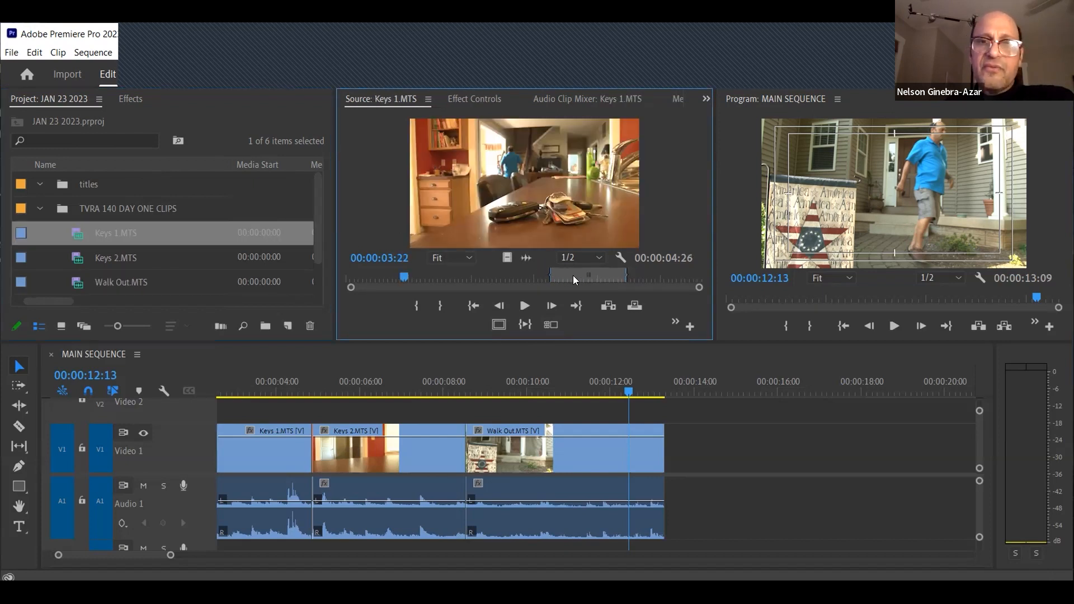
# Select the Keys 1, Keys 2 and Walk Out clips in turn in the sequence, with the playhead moved to 00:00:03:25 and 00:00:05:16
pyautogui.click(278, 444)
pyautogui.click(268, 371)
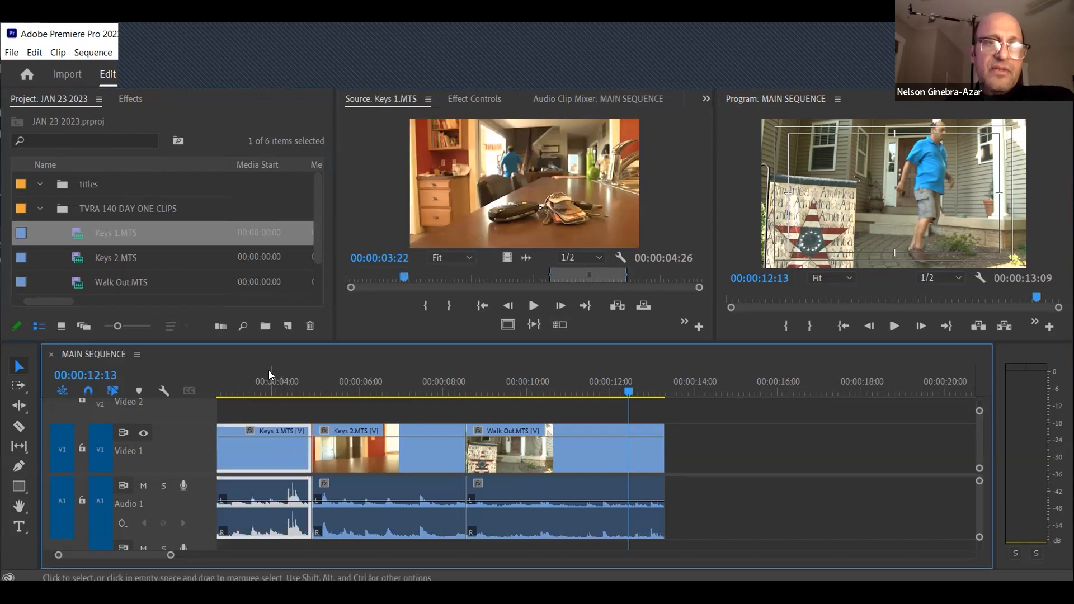
pyautogui.press('-')
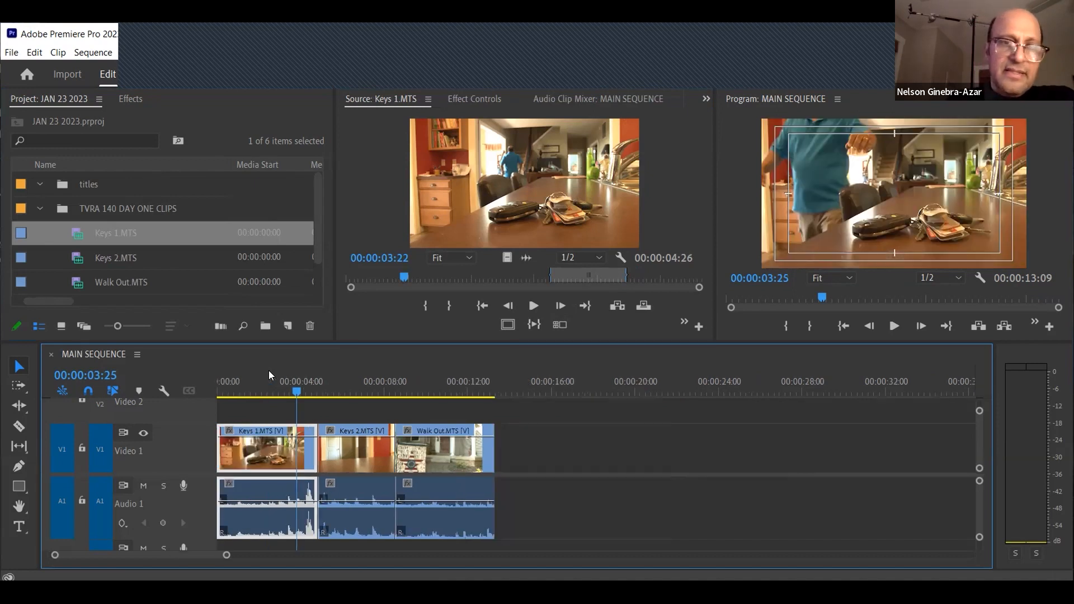
pyautogui.click(332, 381)
pyautogui.click(352, 441)
pyautogui.click(441, 458)
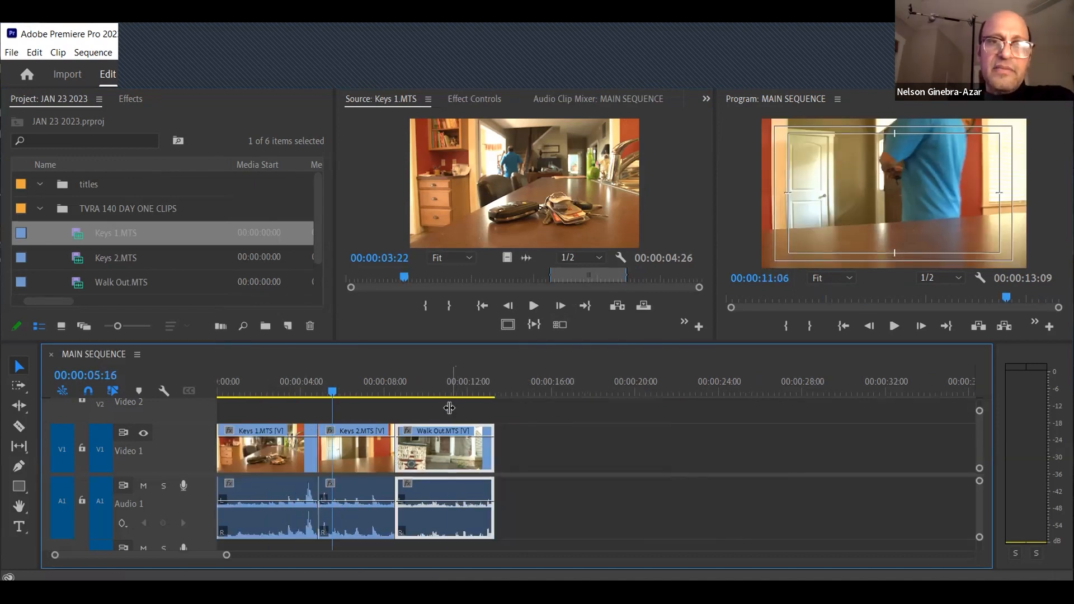
# Move the sequence playhead to 00:00:12:27 and select the Walk Out clip in the timeline
pyautogui.click(451, 389)
pyautogui.click(501, 418)
pyautogui.click(486, 385)
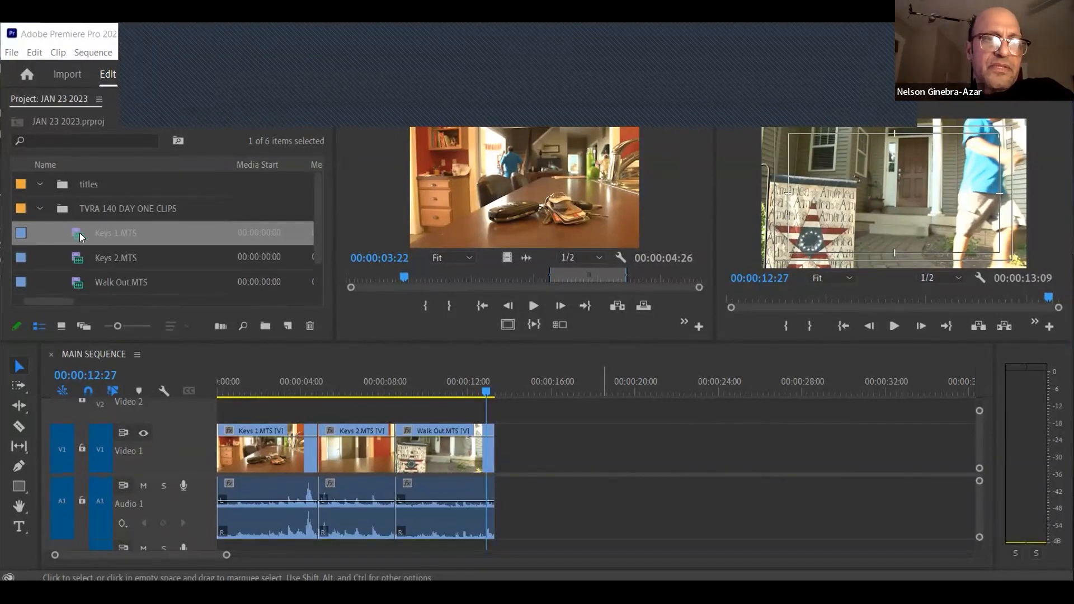
pyautogui.click(440, 437)
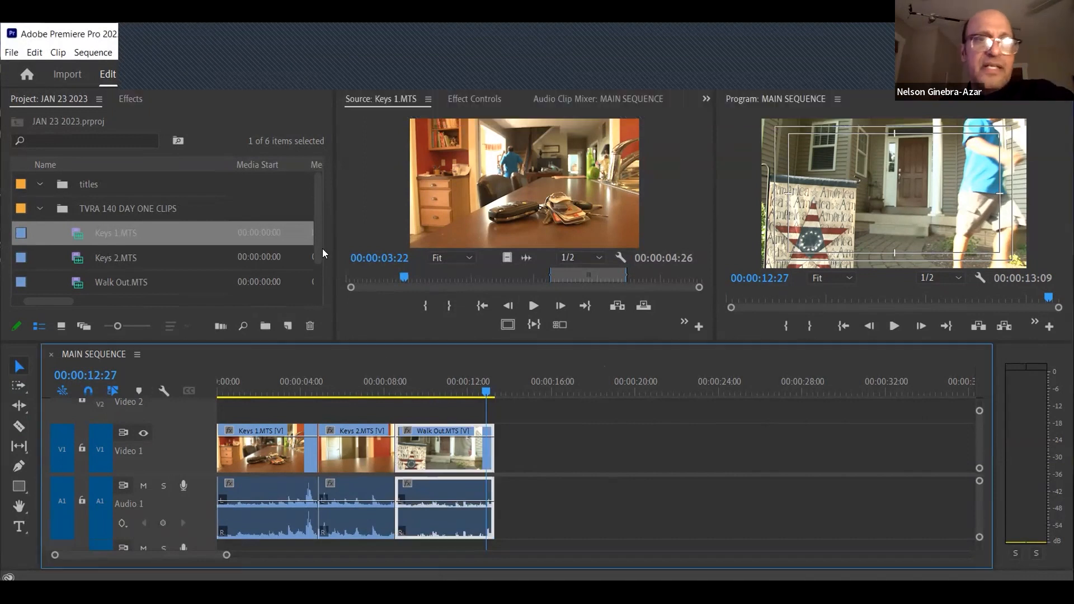
# Move the playhead to 00:00:06:15 and compare the Keys 1 and Walk Out sequence clips with the source clip Keys 1.MTS
pyautogui.click(353, 386)
pyautogui.click(284, 444)
pyautogui.click(82, 233)
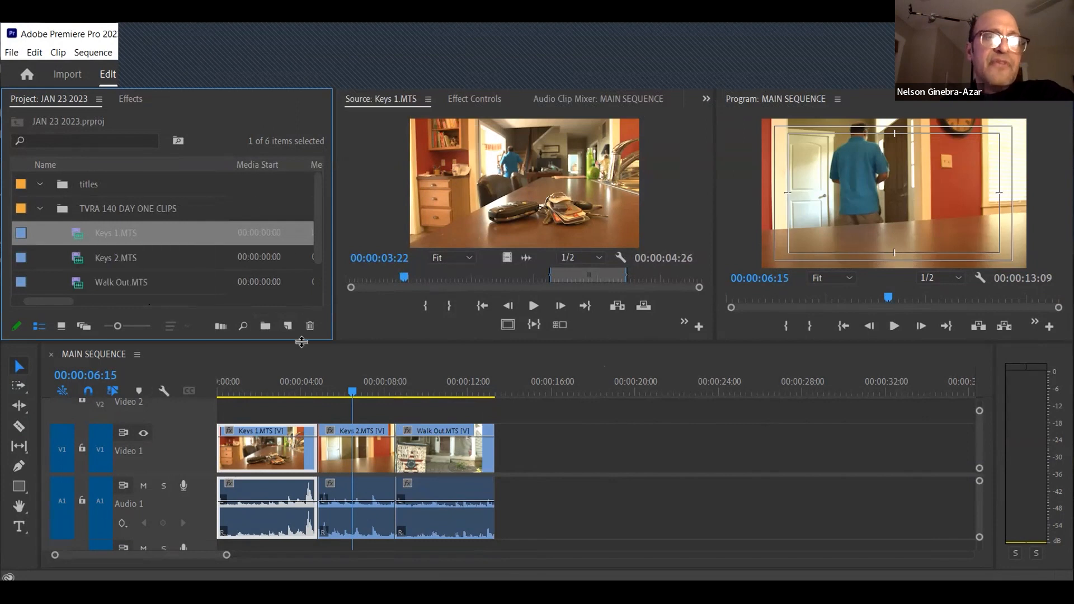
pyautogui.click(433, 457)
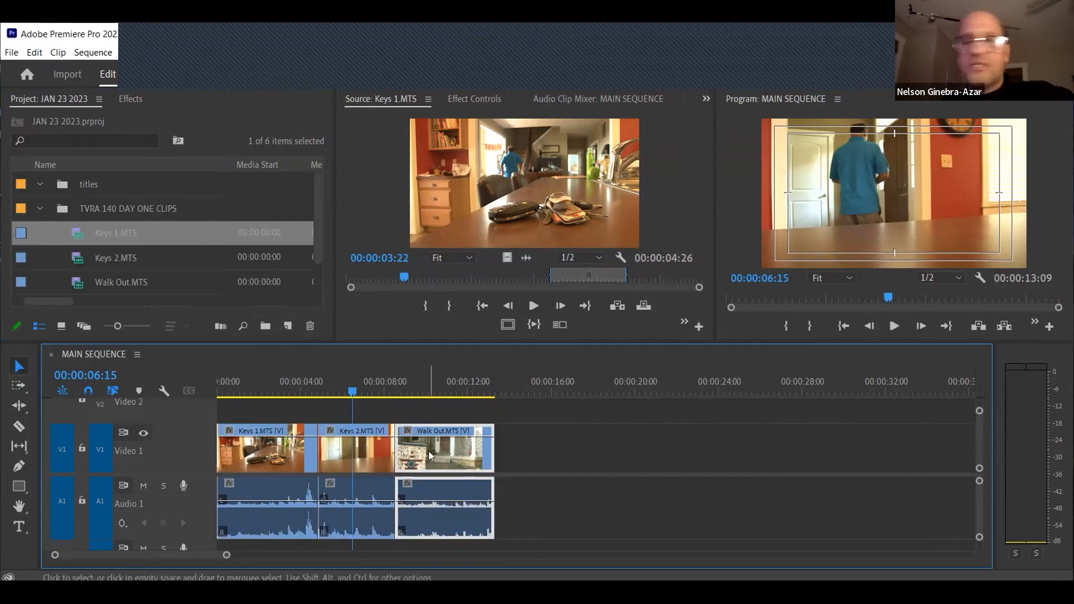
pyautogui.click(471, 193)
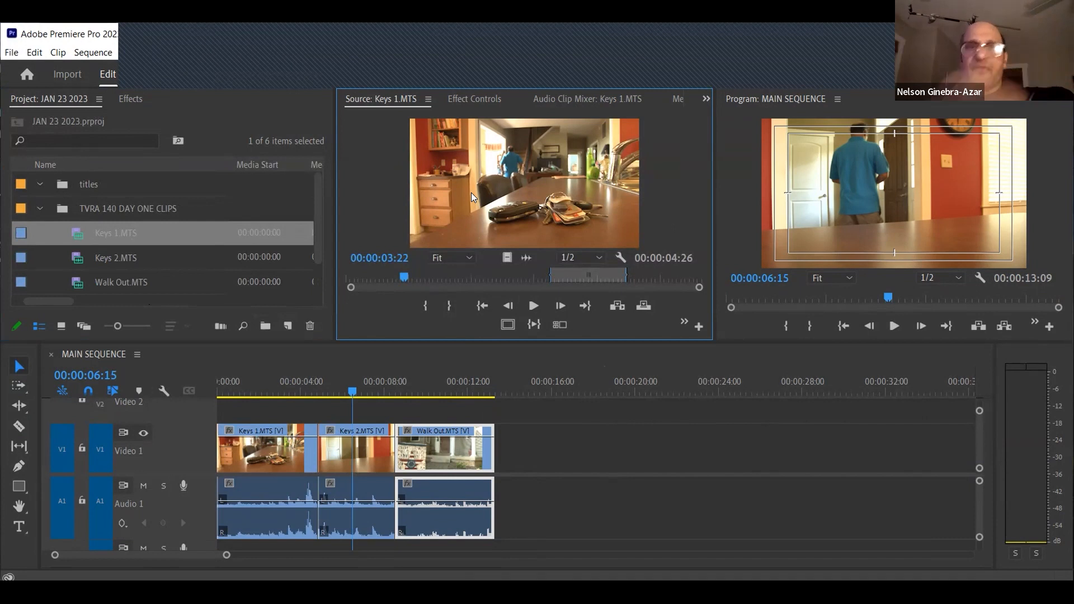
# Delete Keys 1.MTS from the TVRA 140 DAY ONE CLIPS bin together with its clip references in the sequence
pyautogui.click(78, 238)
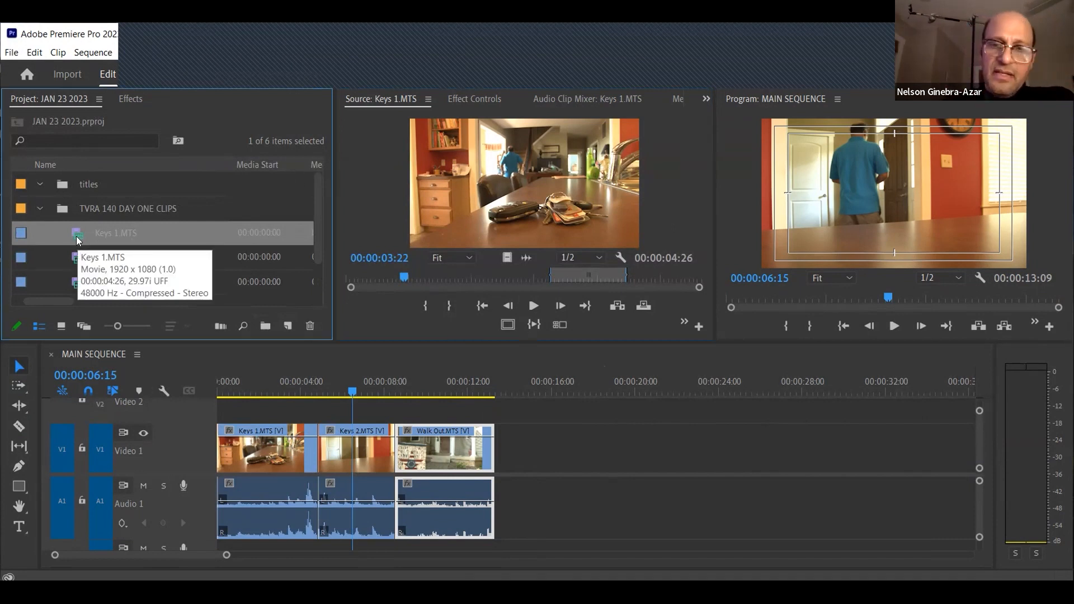
pyautogui.press('Delete')
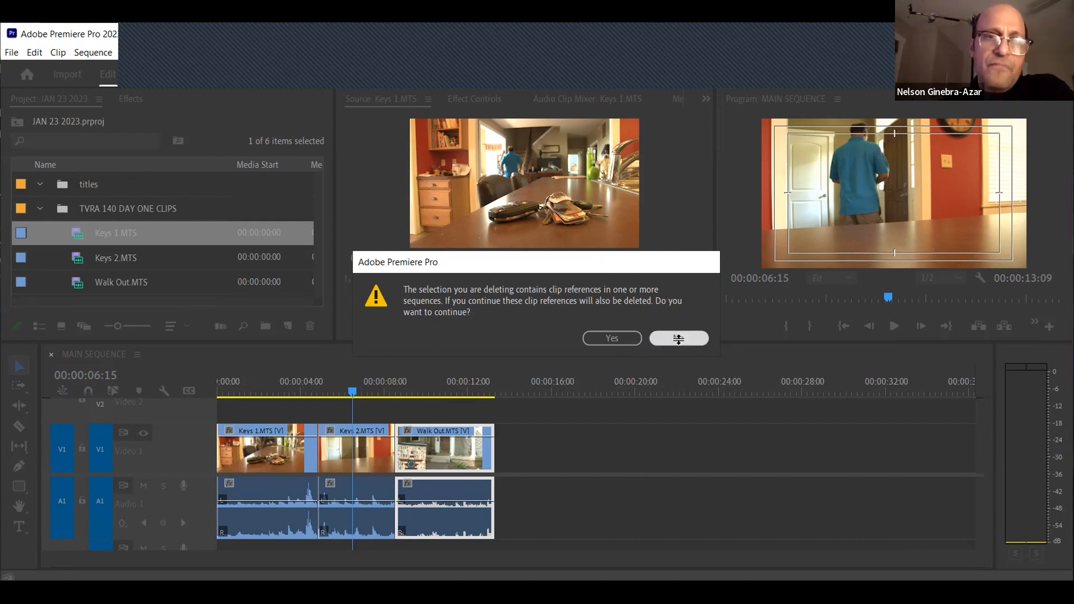
pyautogui.click(679, 339)
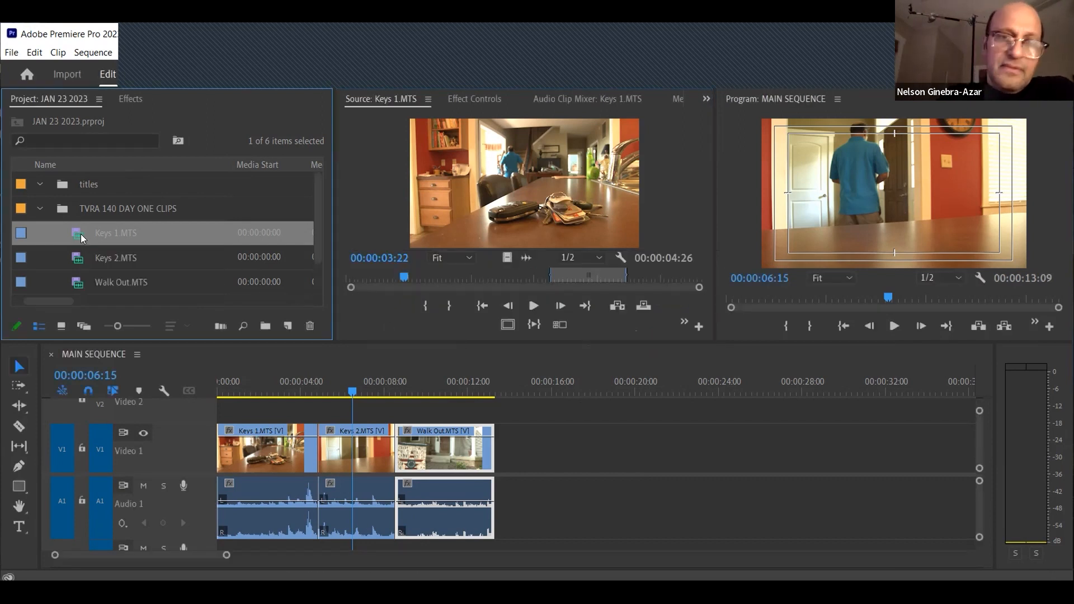
pyautogui.press('Delete')
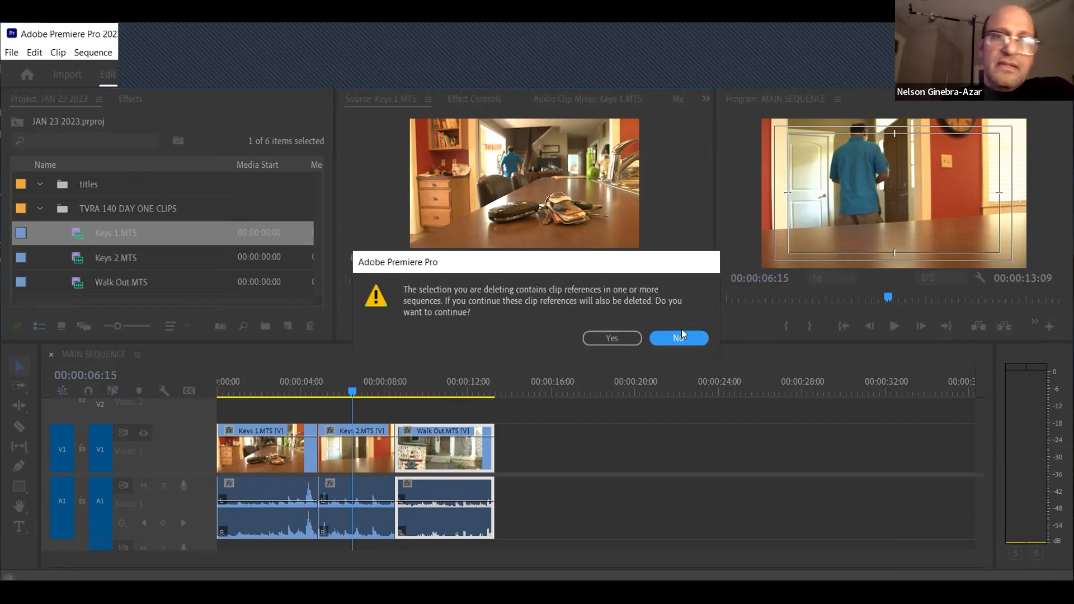
pyautogui.click(613, 339)
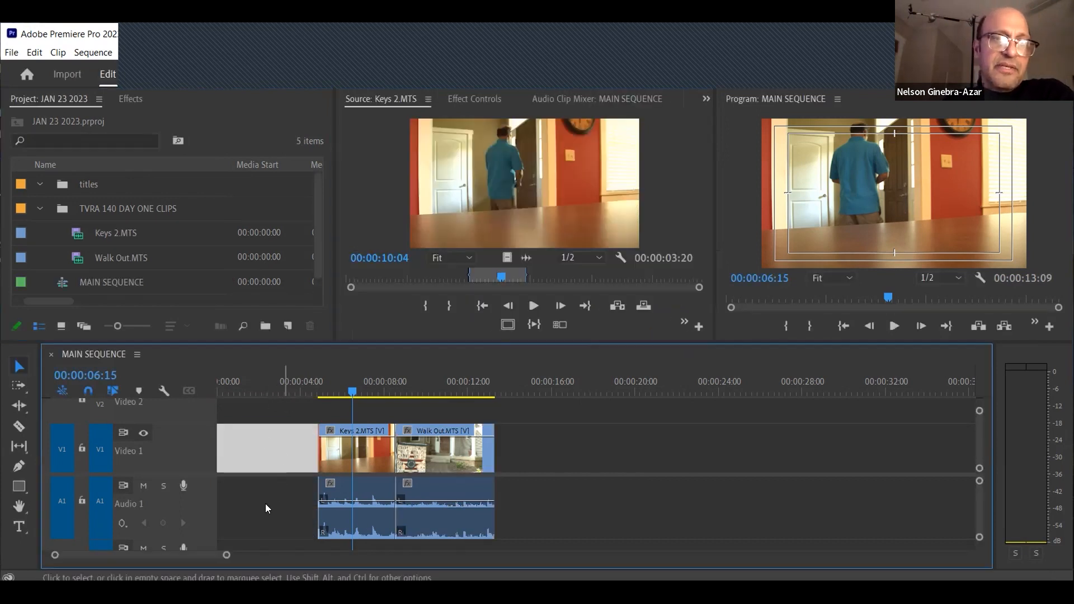
# Check the gap at the start of the sequence with the playhead at 00:00:02:20, and undo the deletion of Keys 1.MTS
pyautogui.click(265, 503)
pyautogui.click(273, 386)
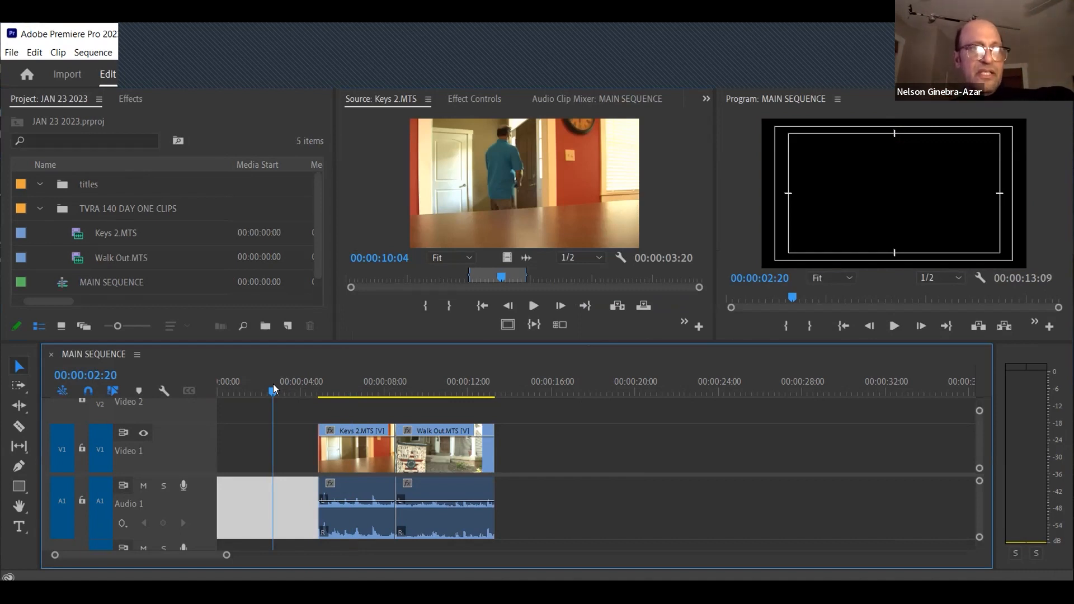
pyautogui.hotkey('ctrl', 'z')
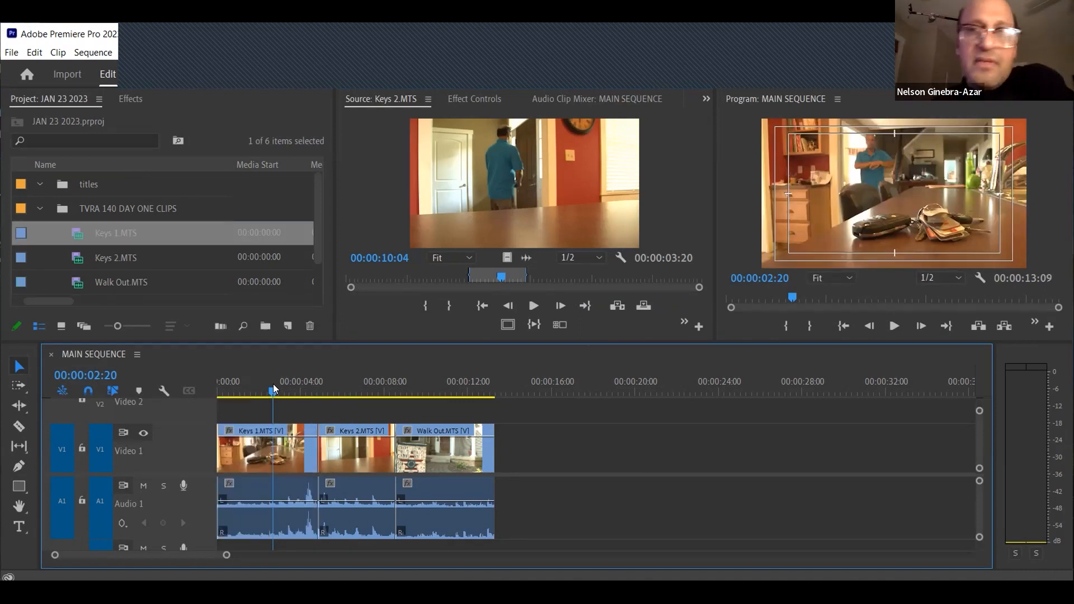
# Delete only the Keys 1 clip from the sequence, undo the deletion, and delete the clip from the sequence again
pyautogui.click(262, 460)
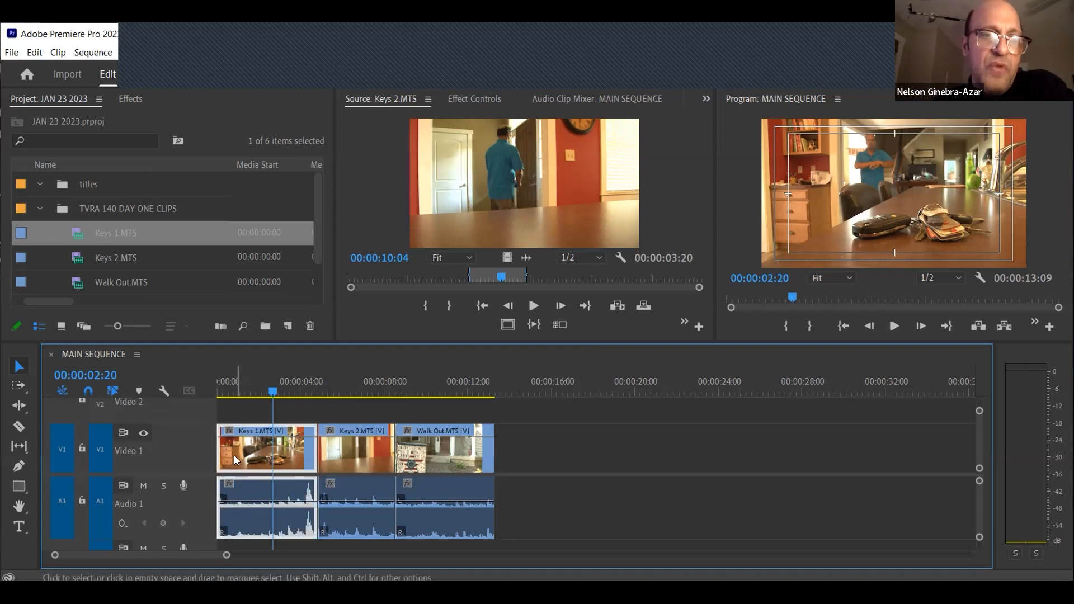
pyautogui.press('Delete')
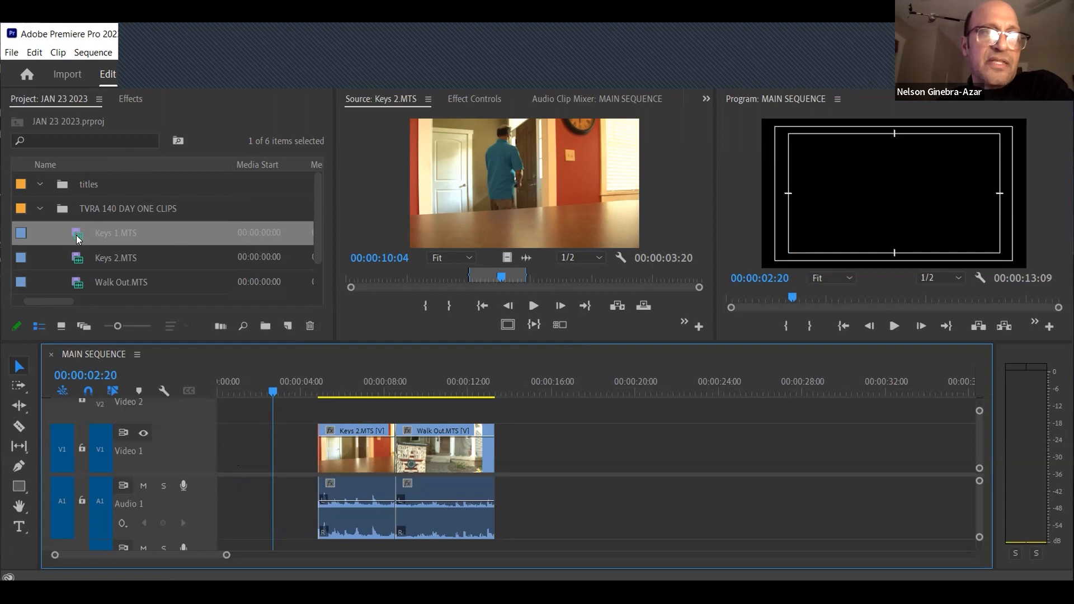
pyautogui.moveTo(76, 235)
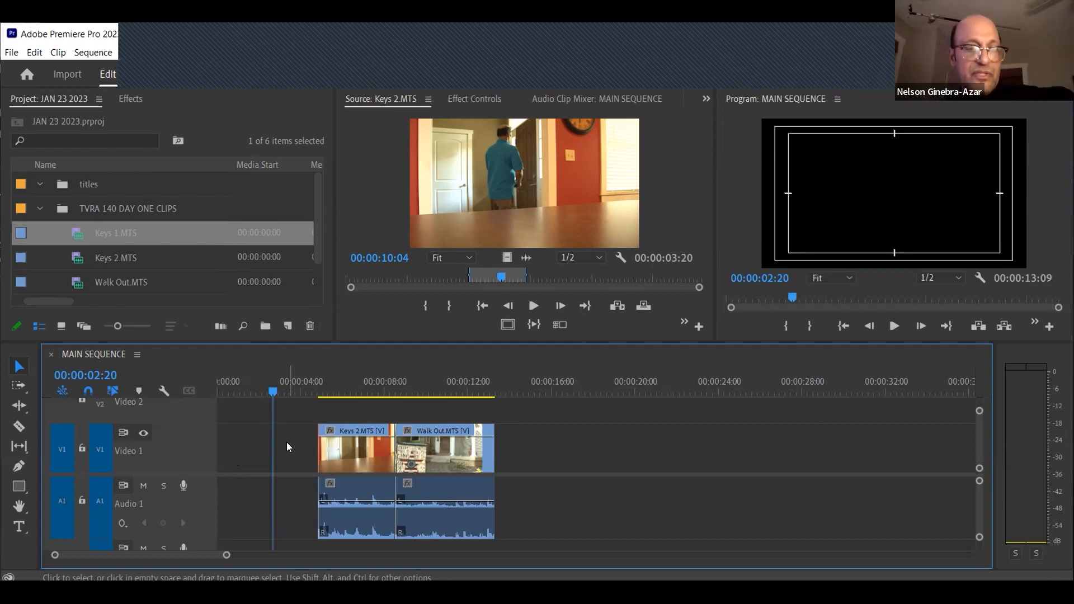
pyautogui.hotkey('ctrl', 'z')
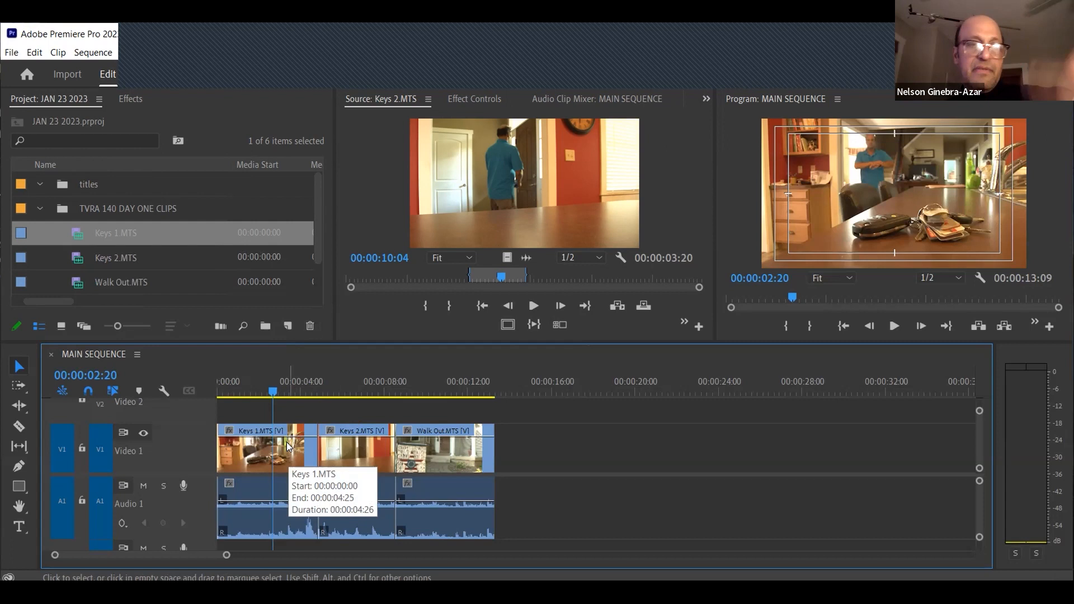
pyautogui.click(286, 442)
pyautogui.press('Delete')
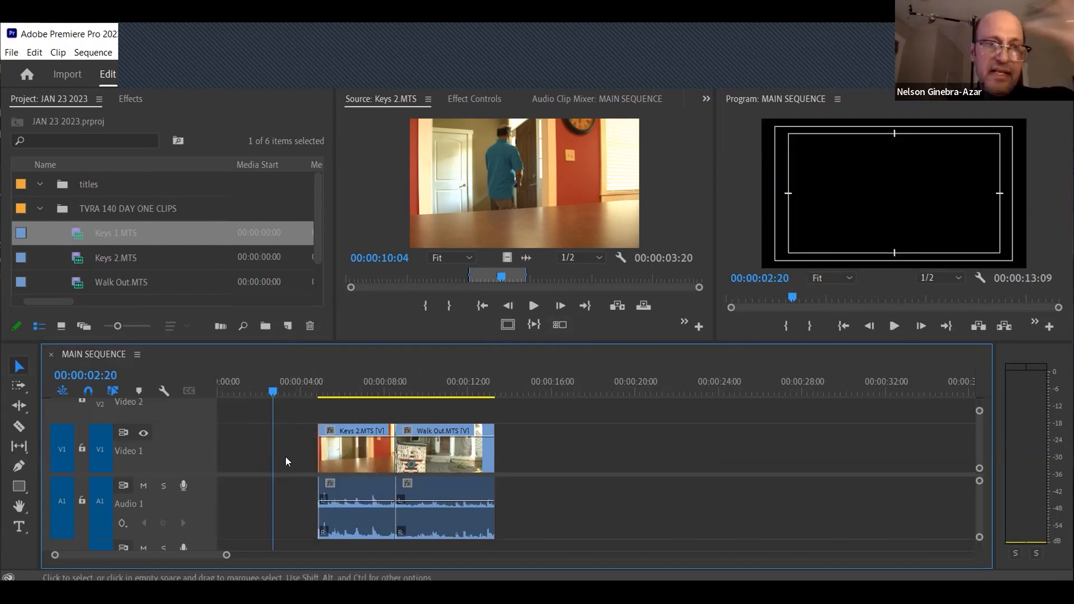
# View Keys 1.MTS from the bin in the Source Monitor at 00:00:14:18, and undo the Keys 1 deletion in the sequence
pyautogui.doubleClick(78, 233)
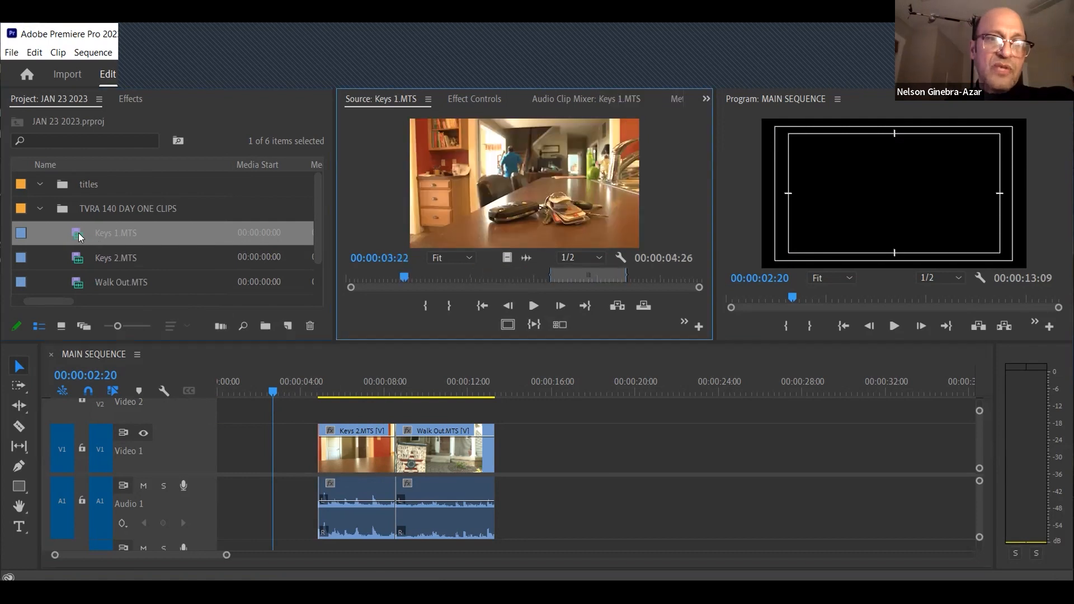
pyautogui.moveTo(563, 280); pyautogui.dragTo(575, 279)
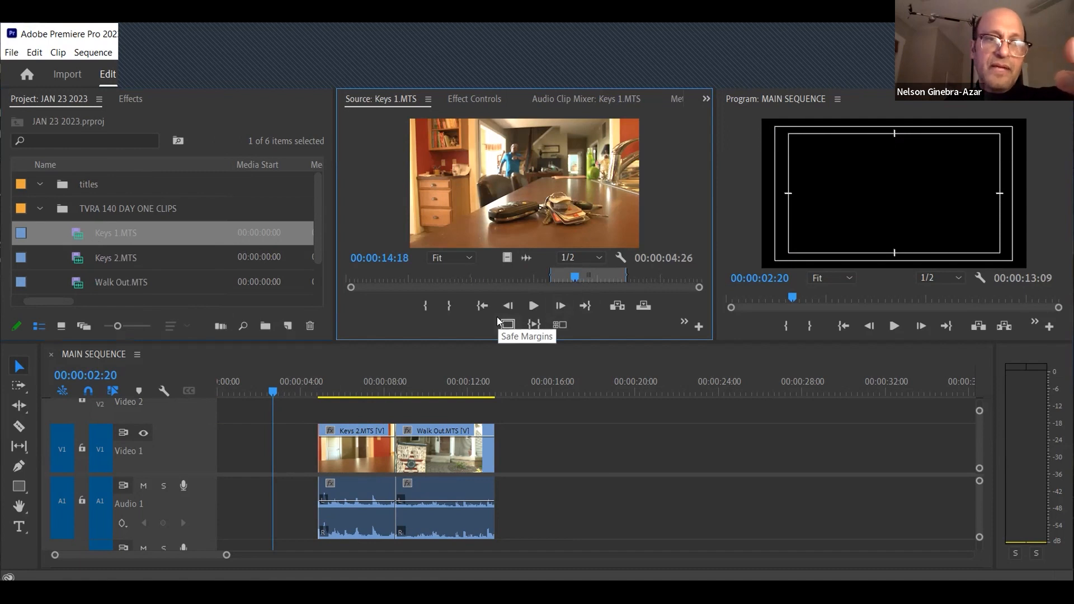
pyautogui.hotkey('ctrl', 'z')
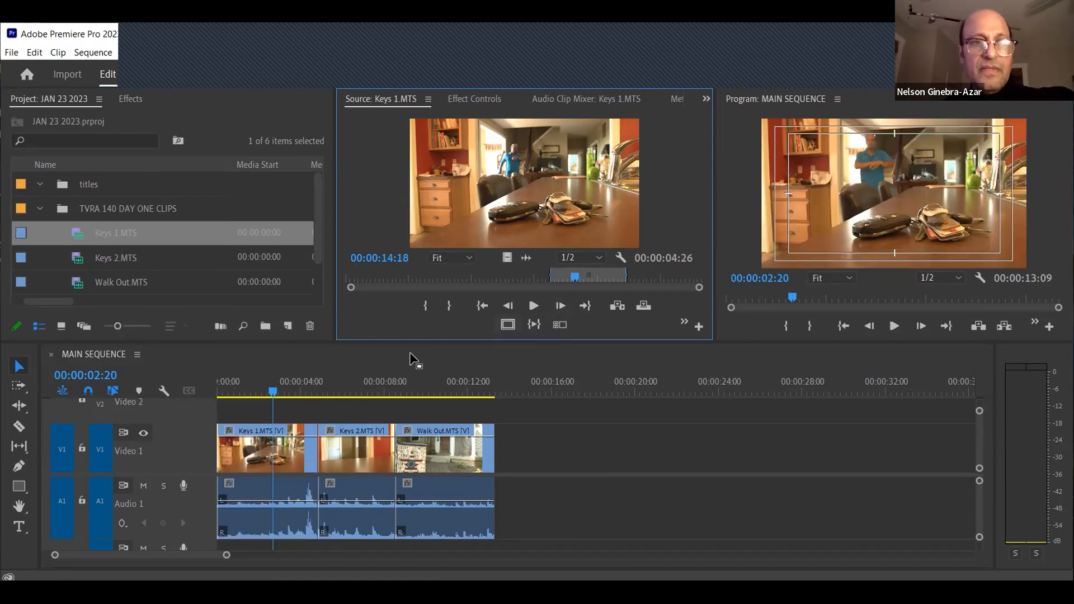
# Move the playhead to 00:00:06:10 and select Keys 1.MTS in the bin and the Walk Out, Keys 2 and Keys 1 clips in the sequence
pyautogui.click(350, 390)
pyautogui.click(354, 431)
pyautogui.click(79, 236)
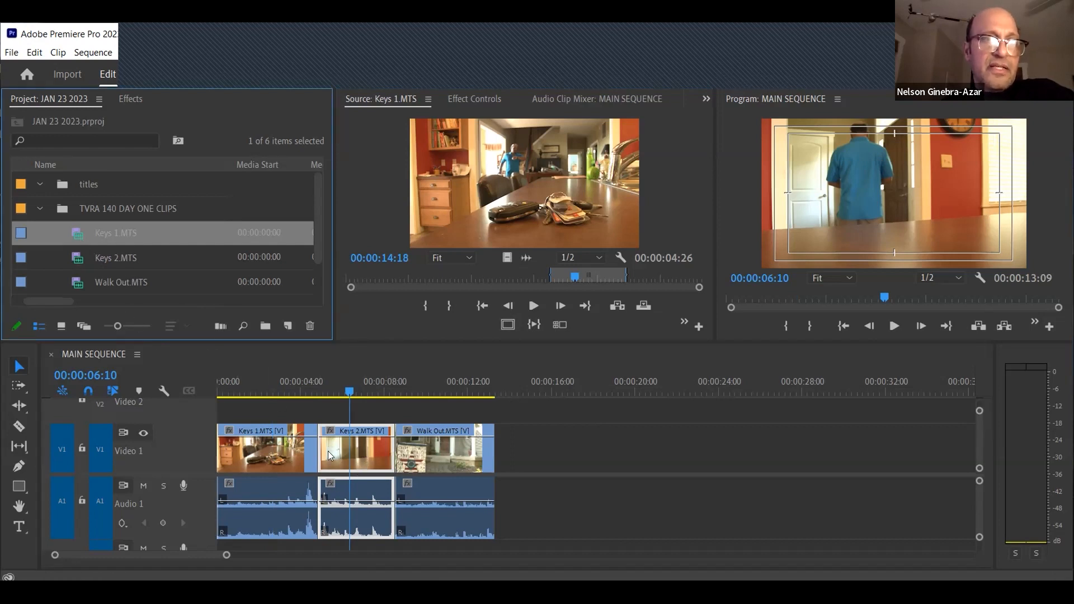
pyautogui.click(453, 451)
pyautogui.click(355, 446)
pyautogui.click(275, 441)
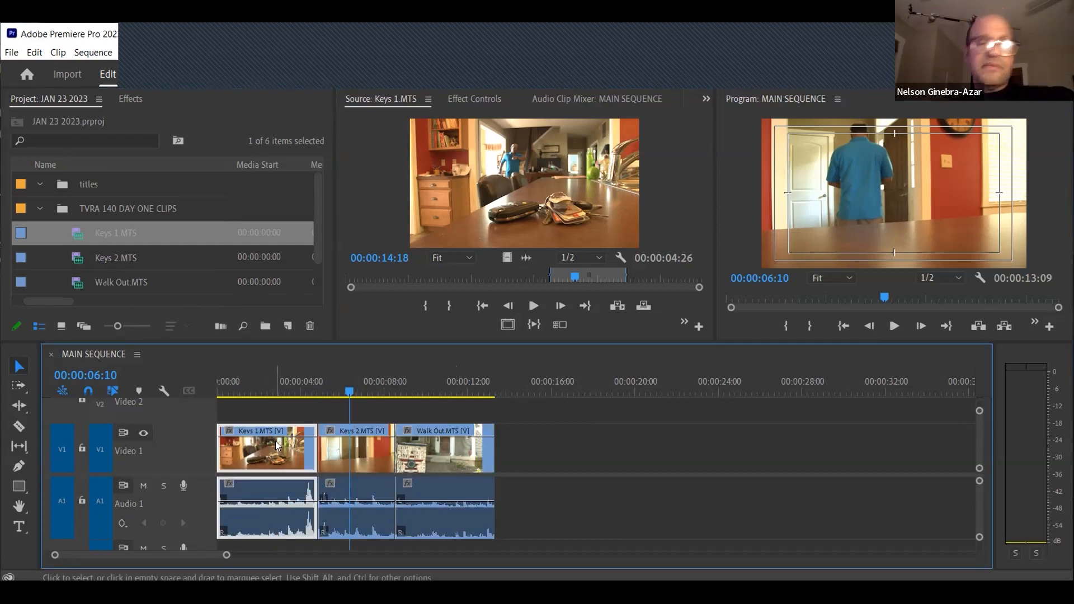
pyautogui.click(359, 451)
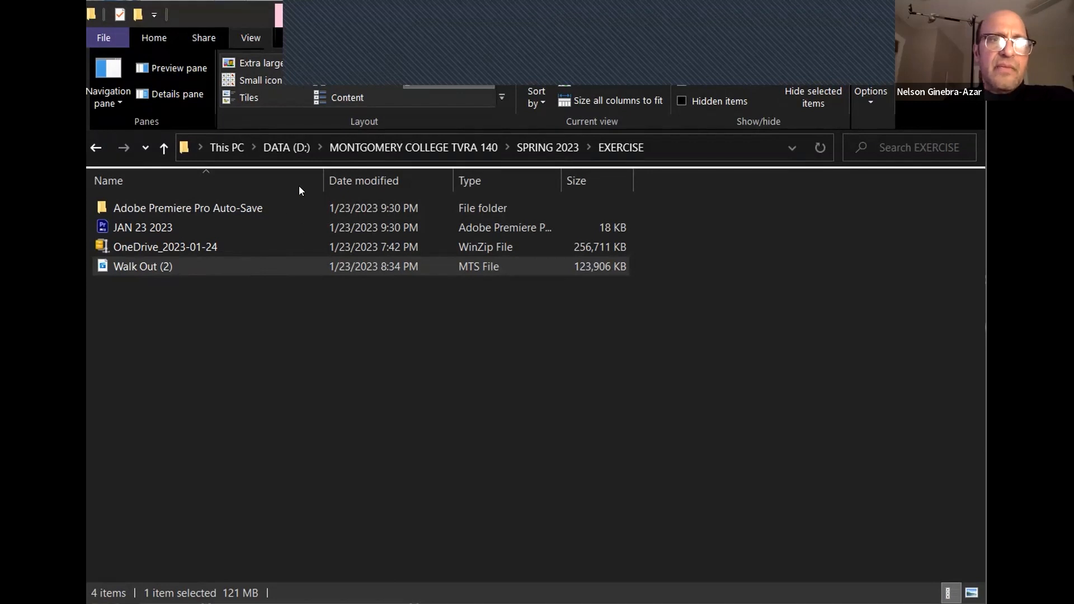
# In File Explorer, reopen the EXERCISE folder from SPRING 2023, widen its Type column, and compare the JAN 23 2023 and OneDrive_2023-01-24 file sizes
pyautogui.click(562, 147)
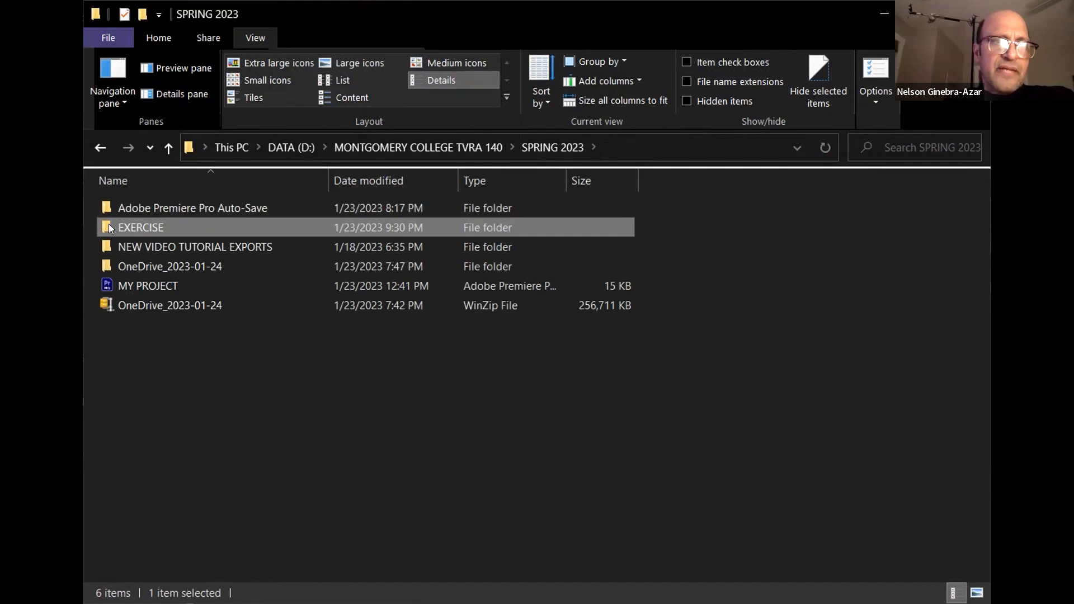
pyautogui.doubleClick(108, 224)
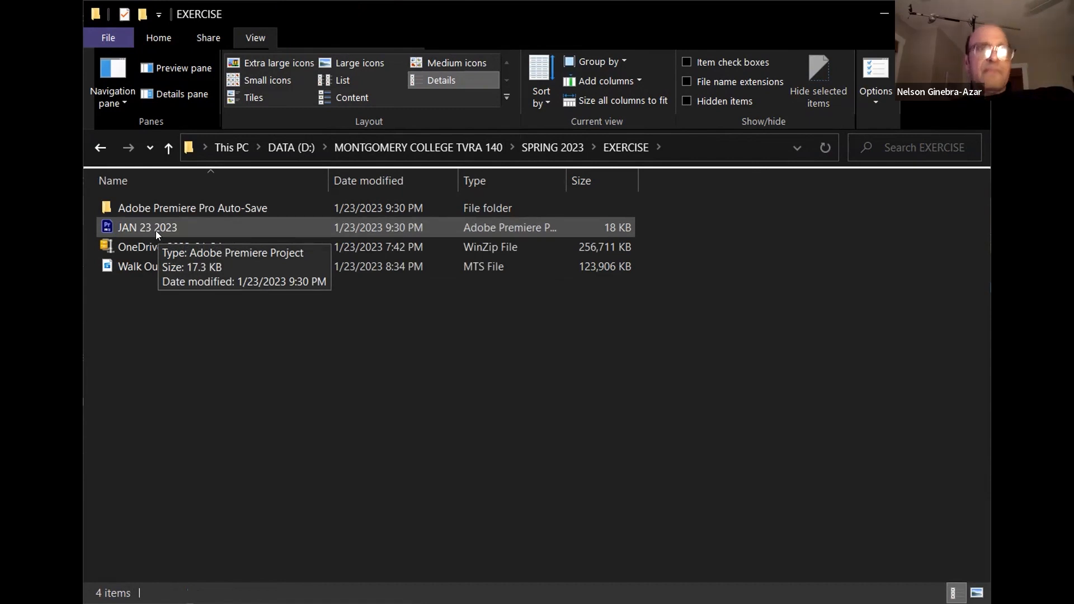
pyautogui.moveTo(563, 182); pyautogui.dragTo(626, 182)
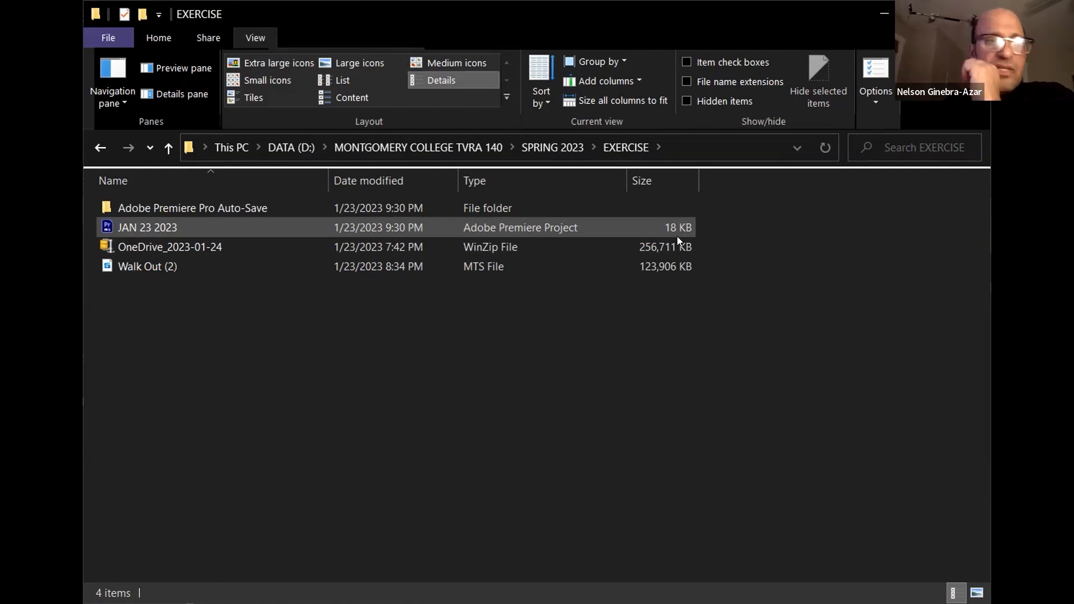
pyautogui.click(106, 245)
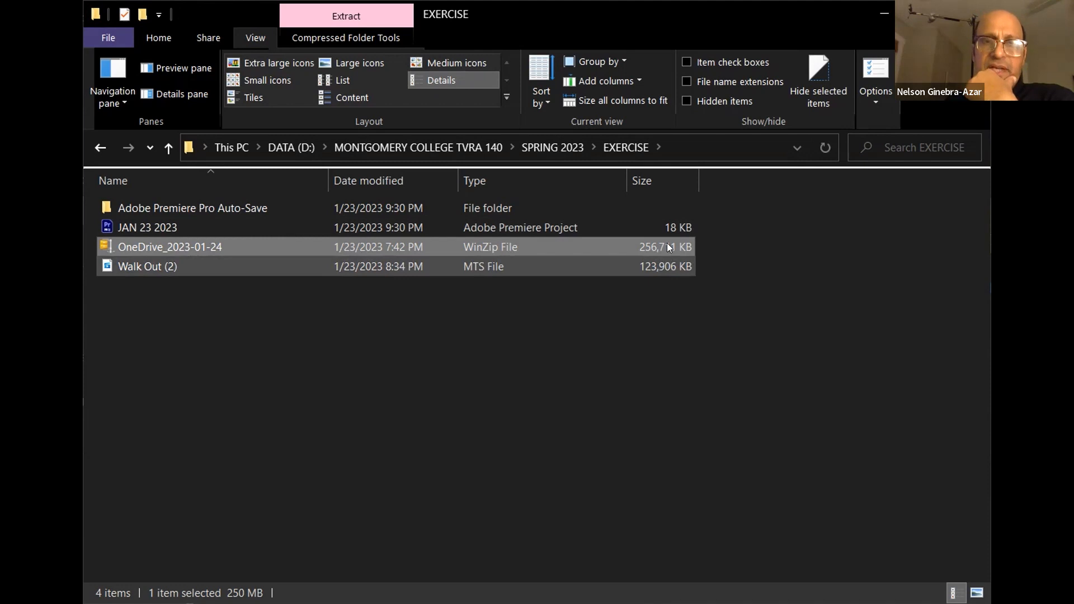
pyautogui.click(674, 226)
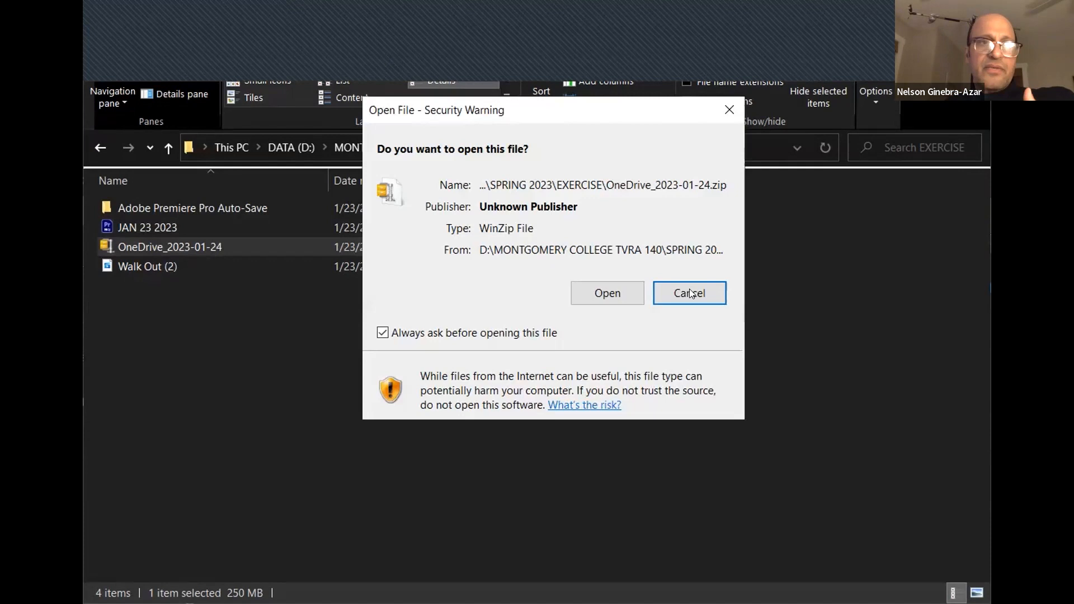
# Go back to the SPRING 2023 folder, open the OneDrive_2023-01-24 folder, and select the TVRA 140 DAY ONE CLIPS folder
pyautogui.click(535, 148)
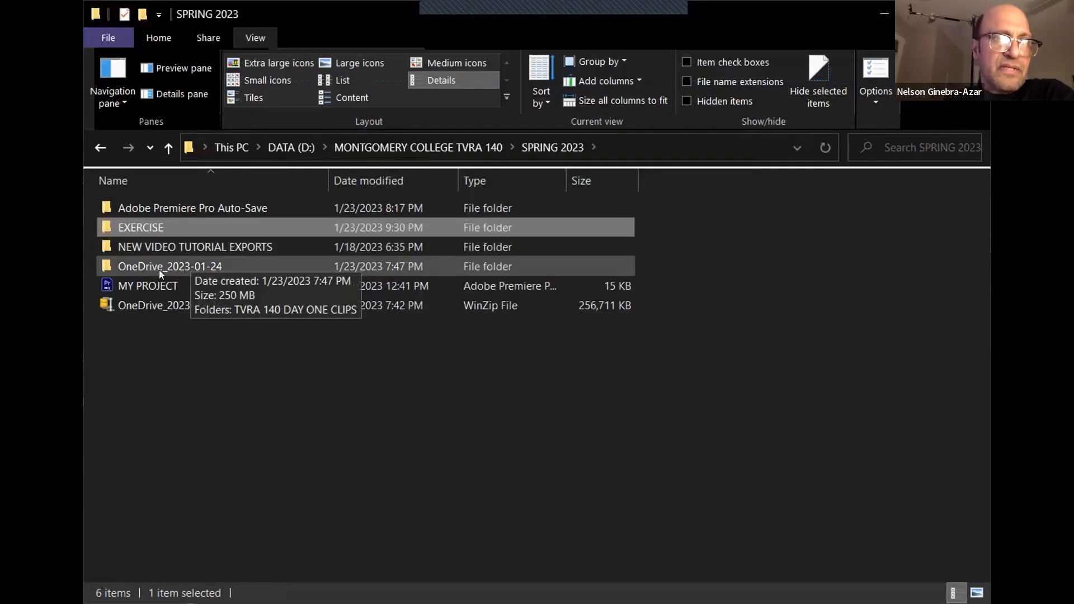
pyautogui.click(150, 268)
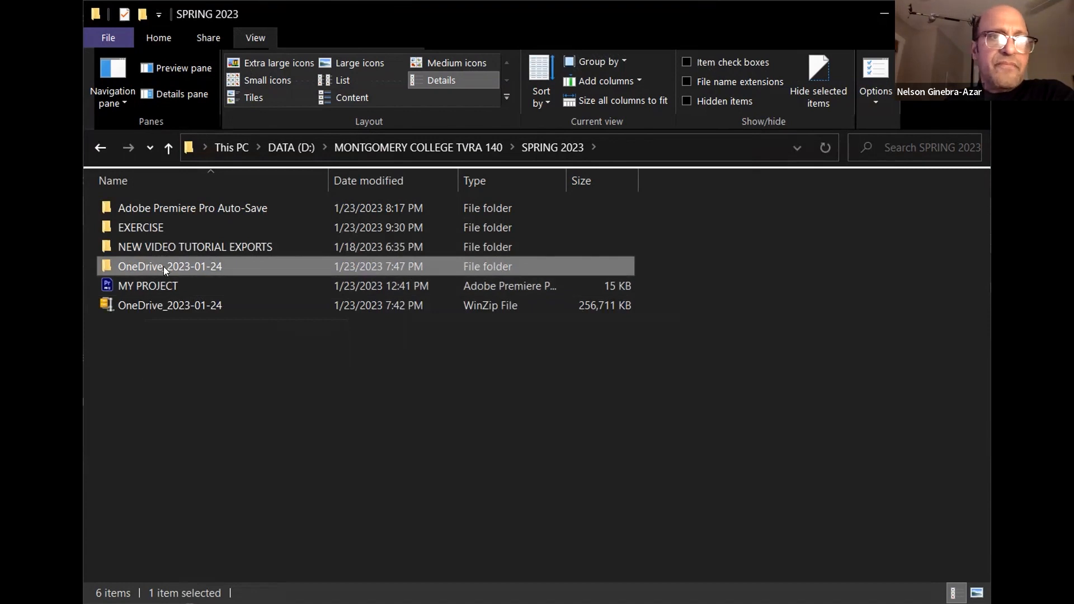
pyautogui.doubleClick(164, 267)
pyautogui.click(181, 208)
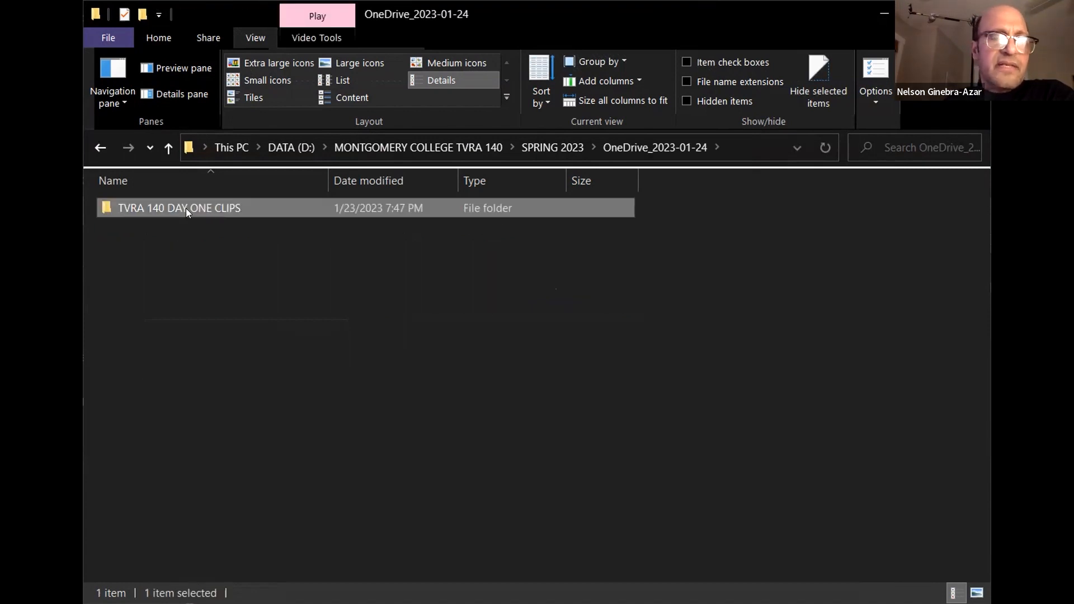
# Open the TVRA 140 DAY ONE CLIPS folder to examine its source files, and return to the OneDrive_2023-01-24 folder
pyautogui.rightClick(186, 208)
pyautogui.click(256, 590)
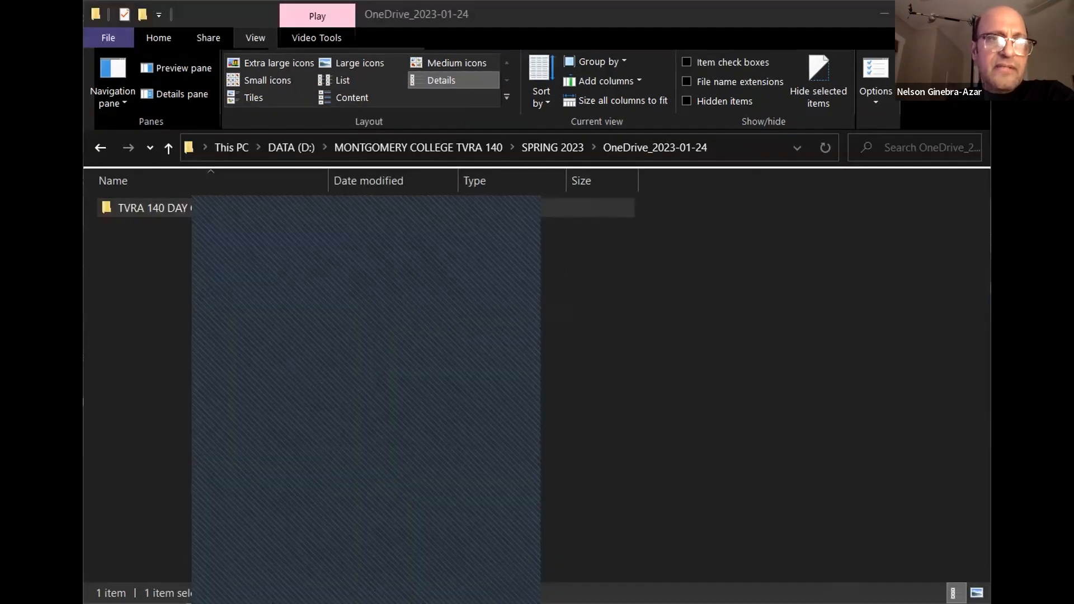
pyautogui.click(146, 210)
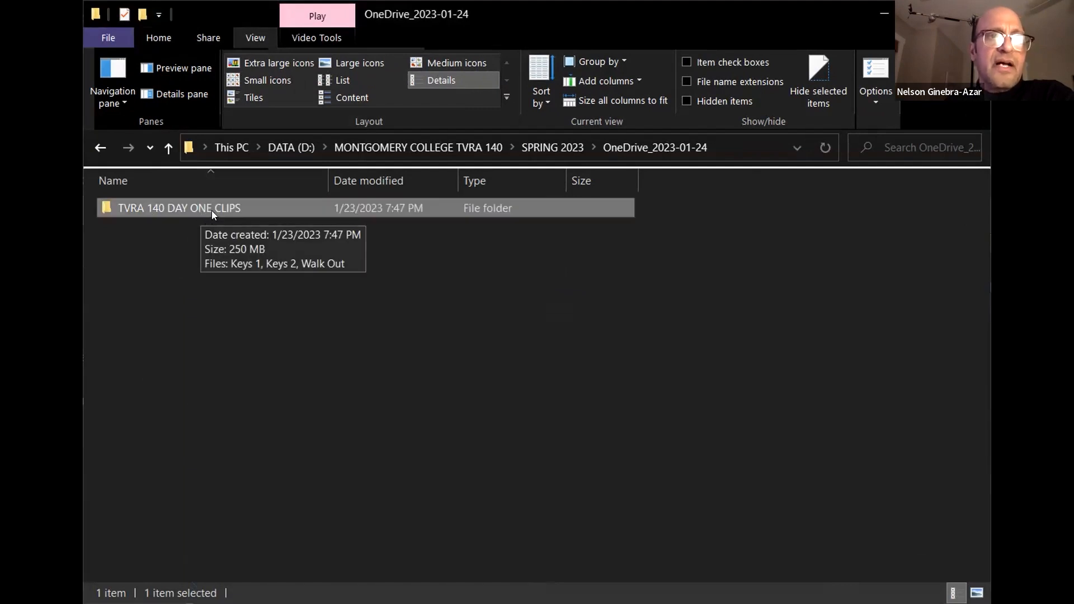
pyautogui.doubleClick(108, 208)
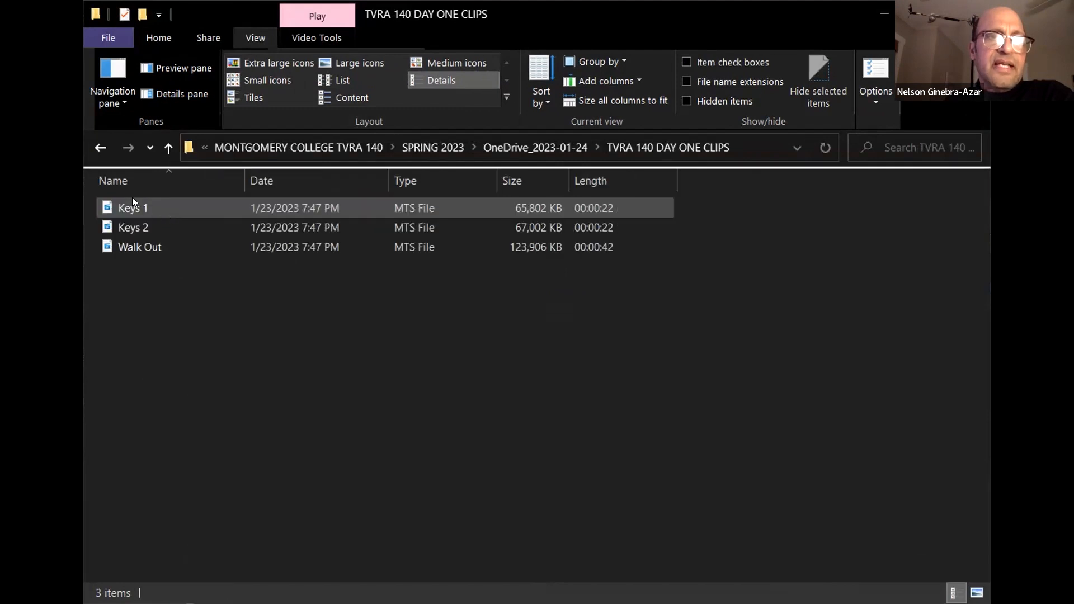
pyautogui.click(100, 148)
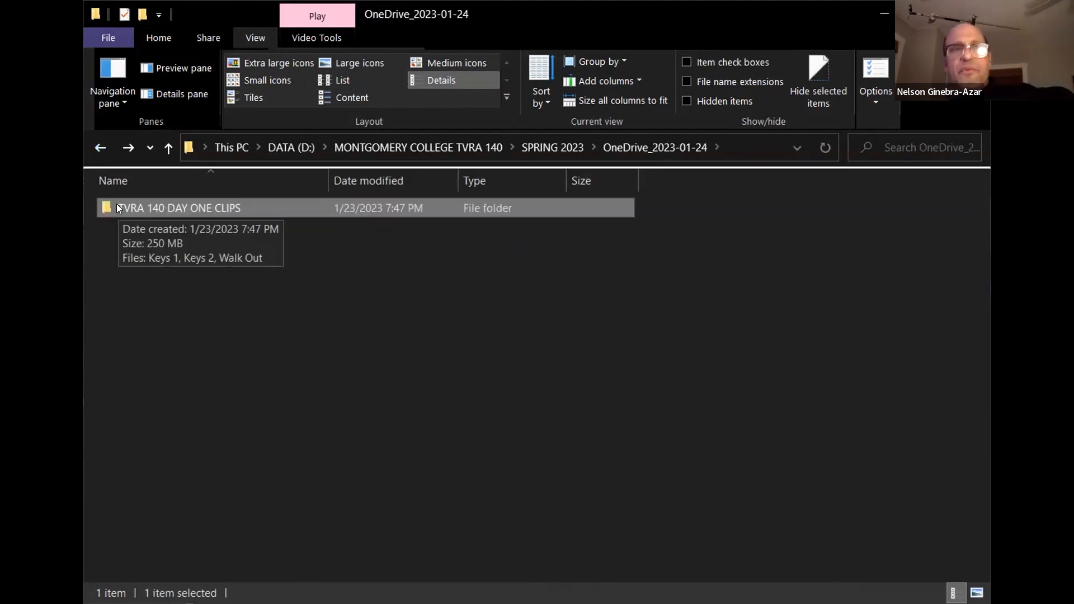
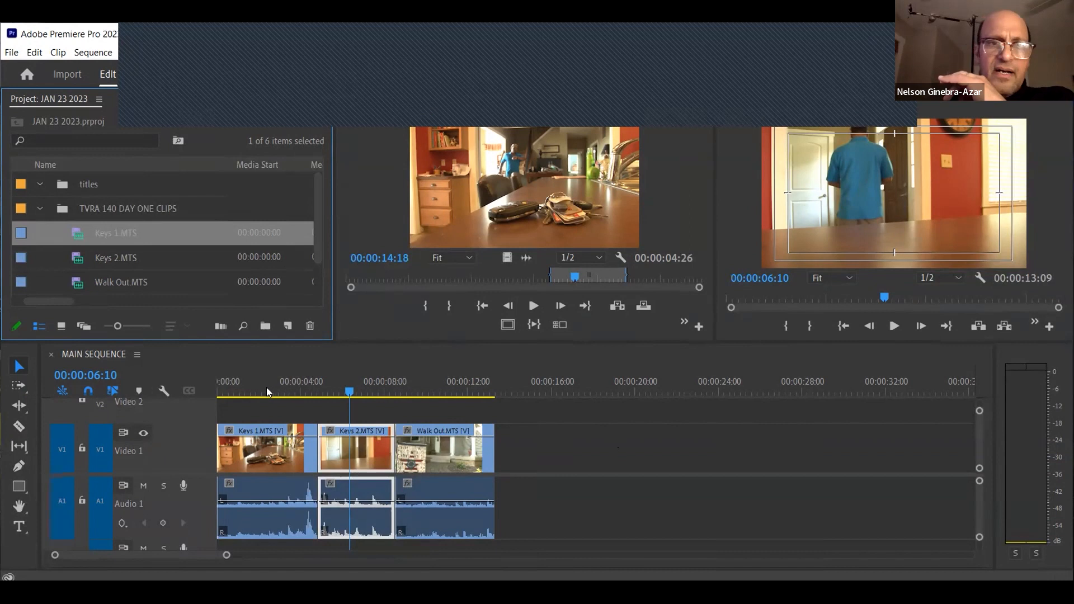
# Play MAIN SEQUENCE through the Keys 1 and Keys 2 clips to check the audio levels, stopping at 00:00:08:01
pyautogui.click(251, 387)
pyautogui.press('space')
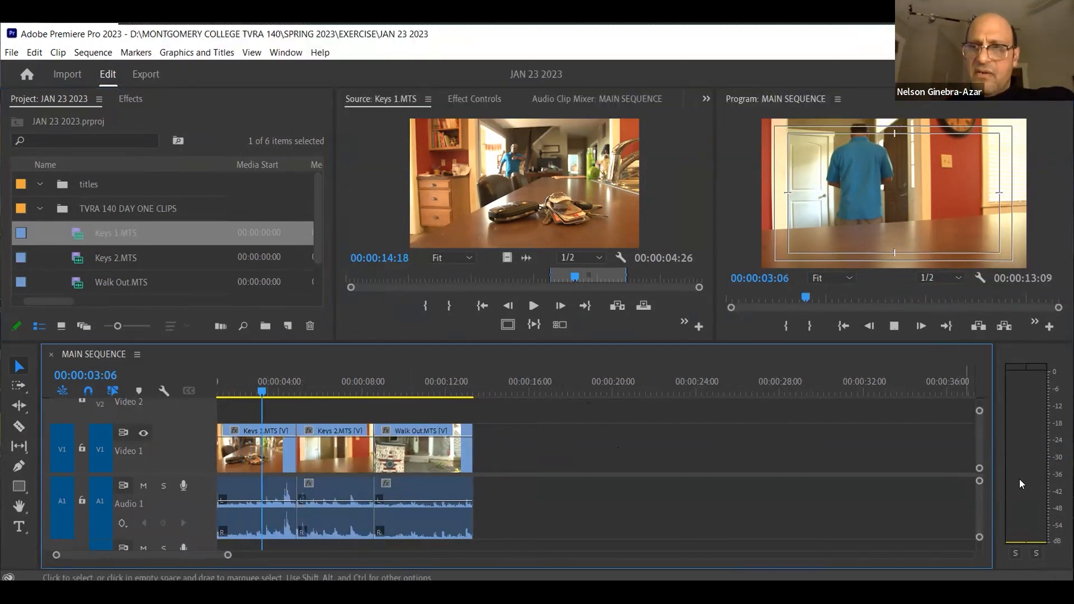
pyautogui.moveTo(275, 397)
pyautogui.mouseDown()
pyautogui.moveTo(335, 385)
pyautogui.moveTo(281, 395)
pyautogui.mouseUp()
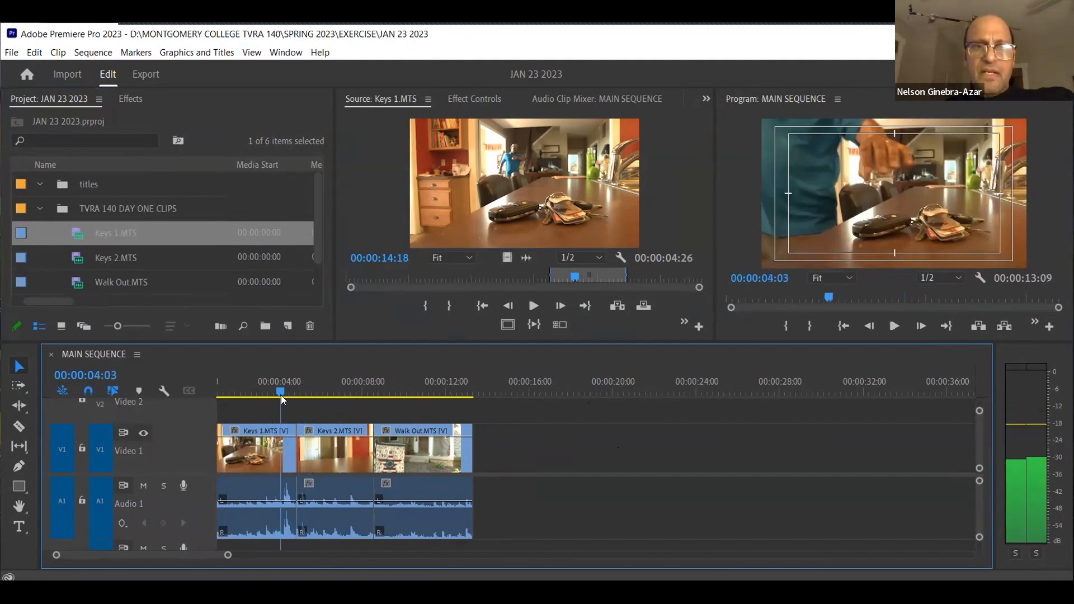
pyautogui.press('space')
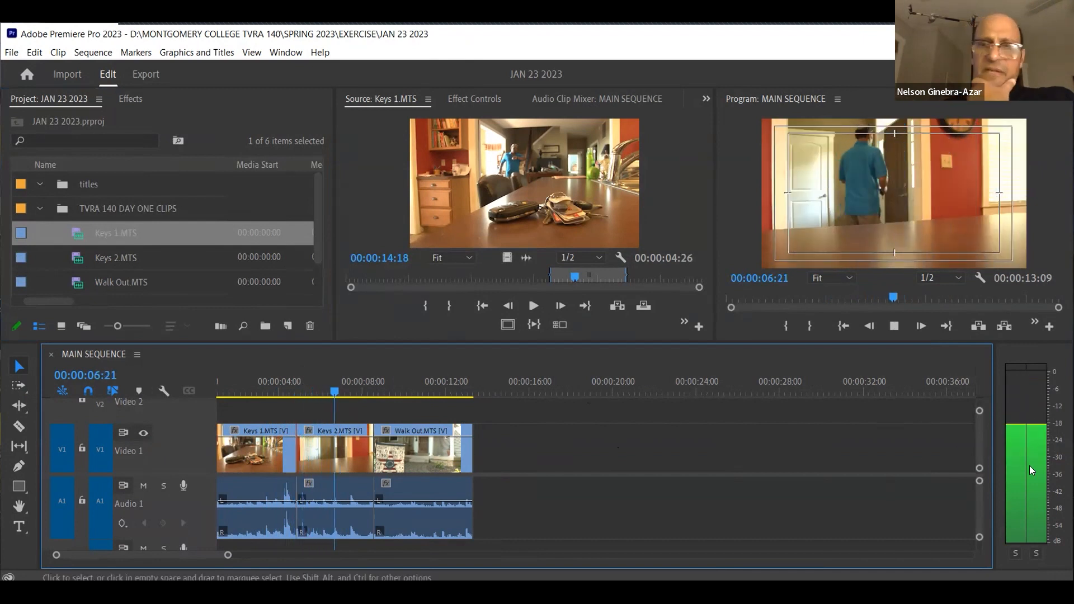
pyautogui.press('space')
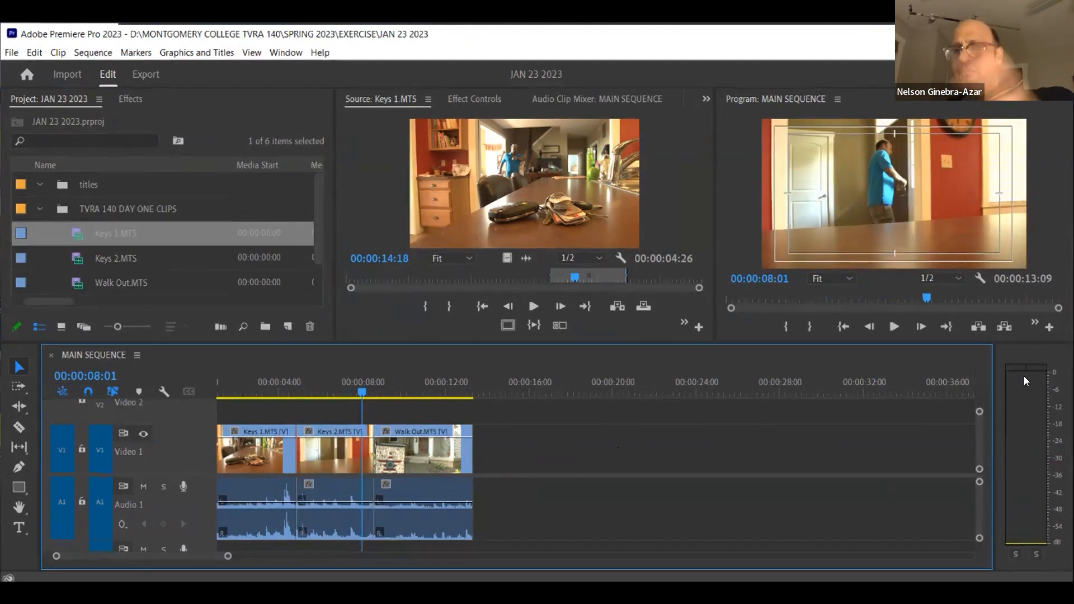
pyautogui.click(1036, 392)
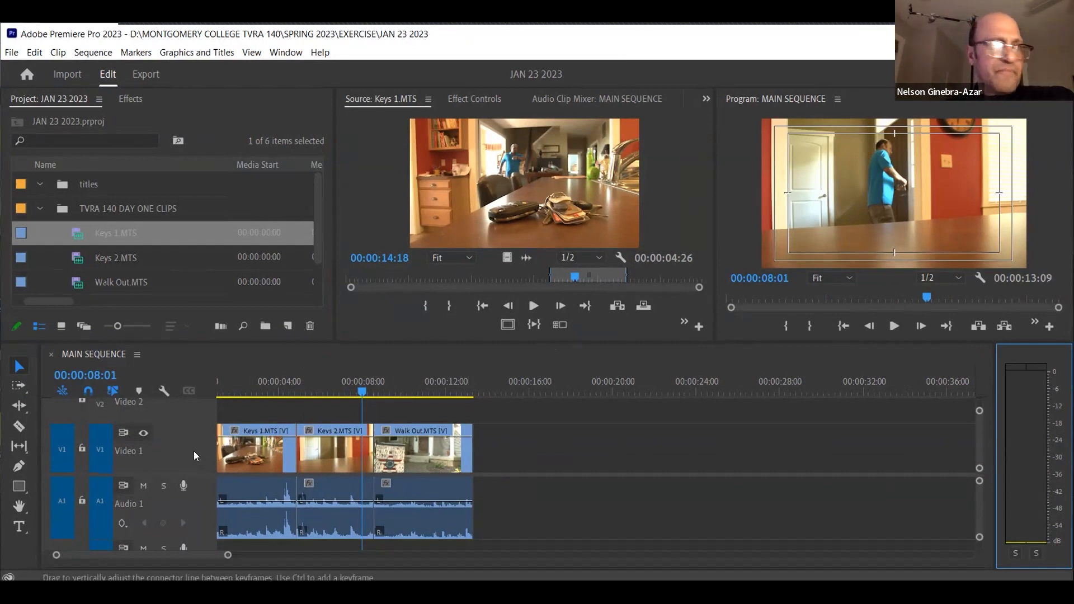
# Enlarge the timeline area and reduce the heights of the video and audio tracks so that all of them fit
pyautogui.scroll(-2, 159, 454)
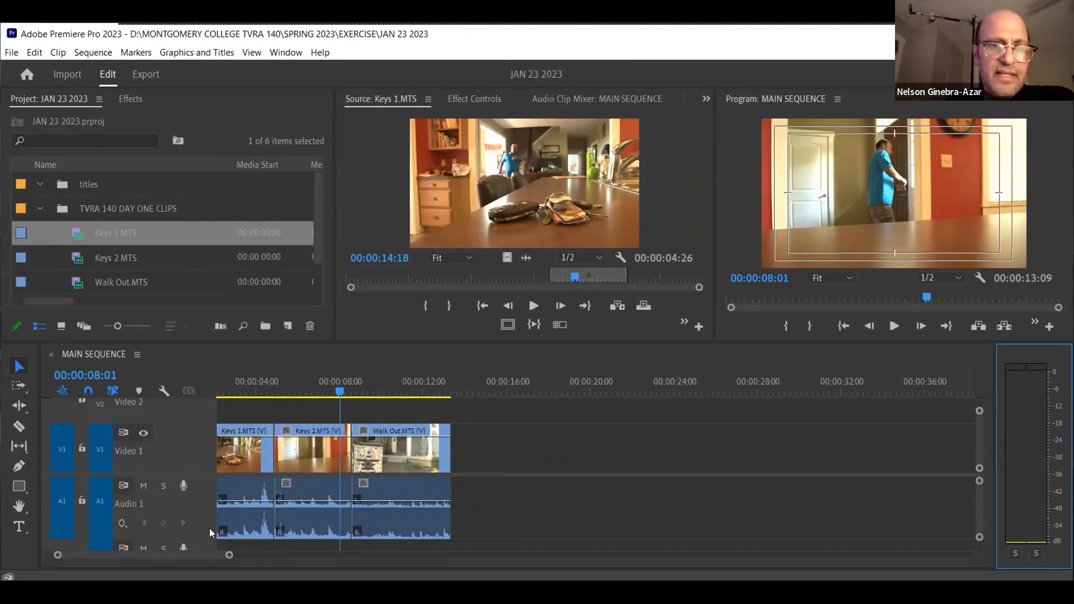
pyautogui.moveTo(290, 339); pyautogui.dragTo(288, 224)
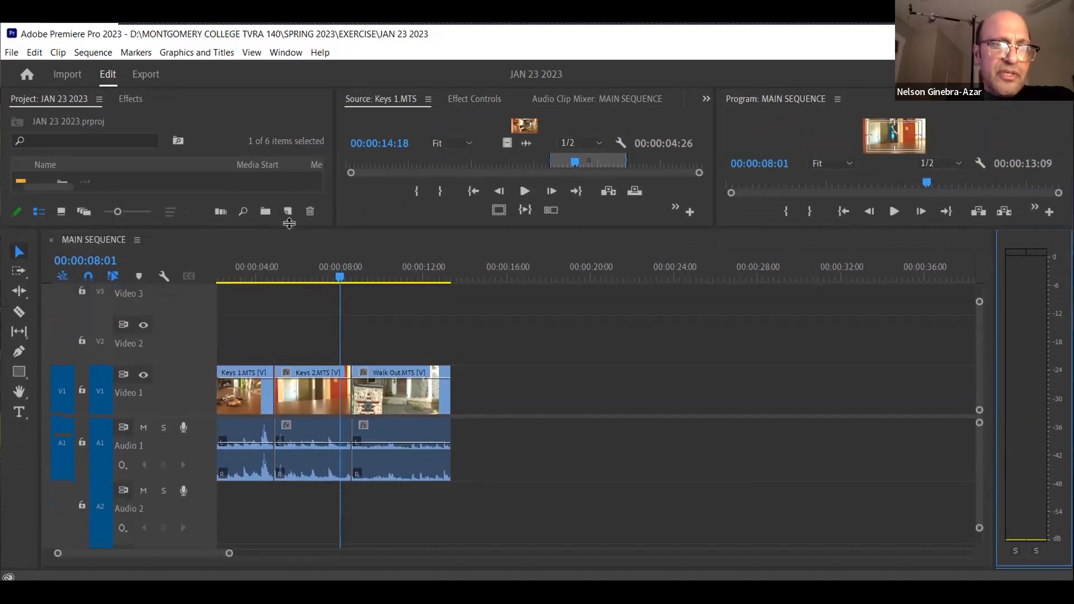
pyautogui.moveTo(978, 300); pyautogui.dragTo(971, 283)
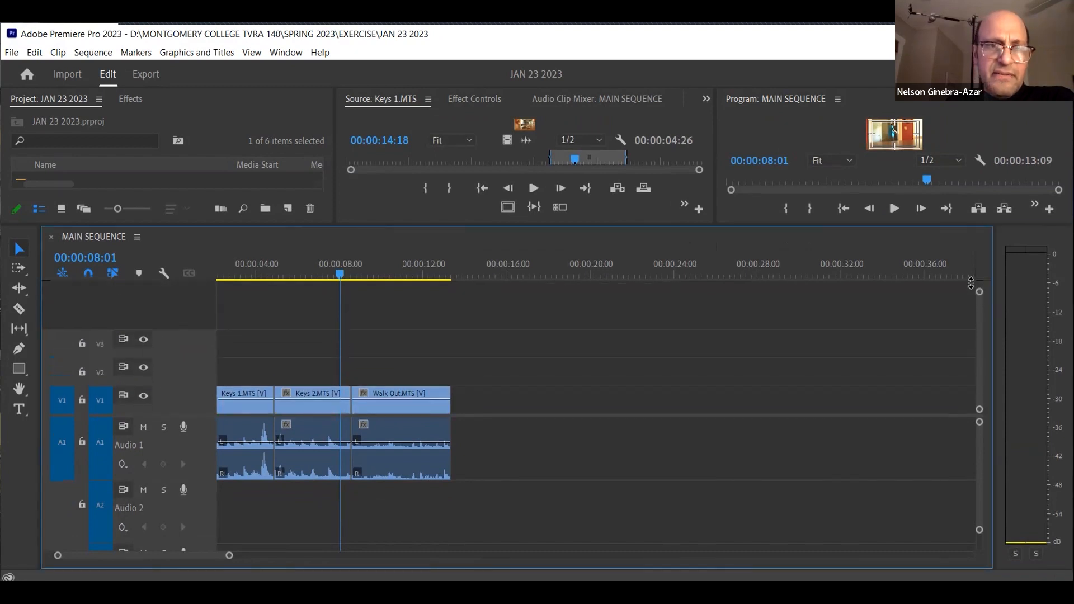
pyautogui.moveTo(978, 422); pyautogui.dragTo(978, 408)
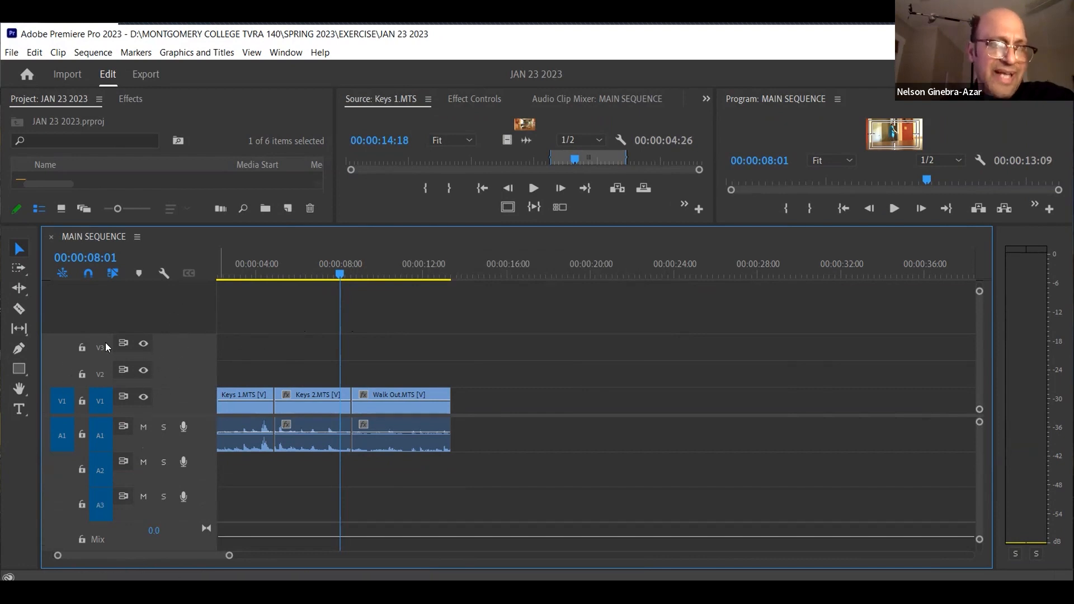
# Add 3 video tracks after Video 3 and 2 standard audio tracks after Audio 3 to MAIN SEQUENCE
pyautogui.rightClick(176, 349)
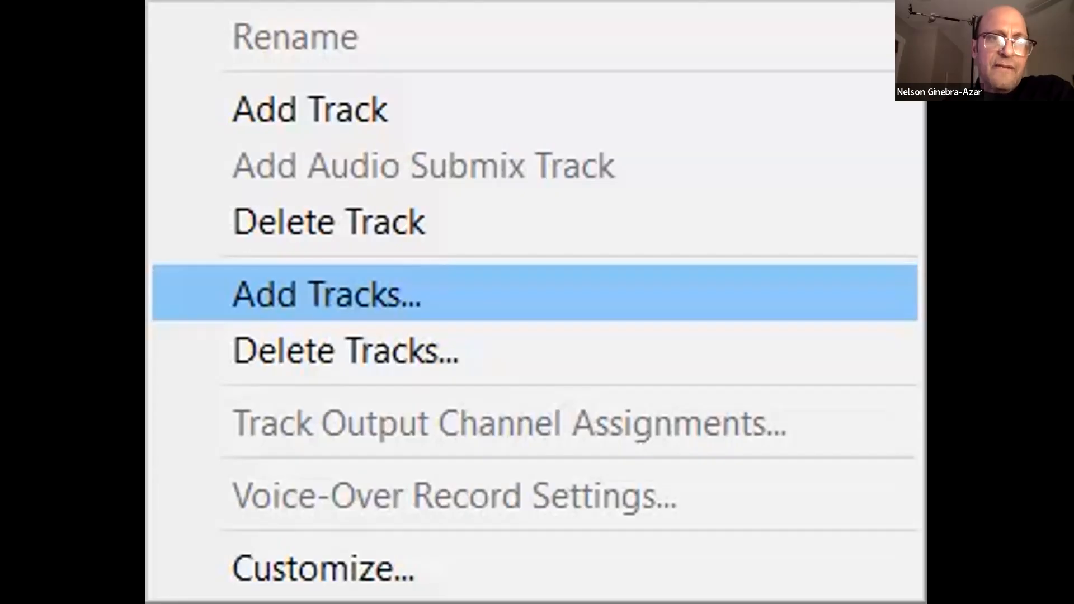
pyautogui.click(227, 421)
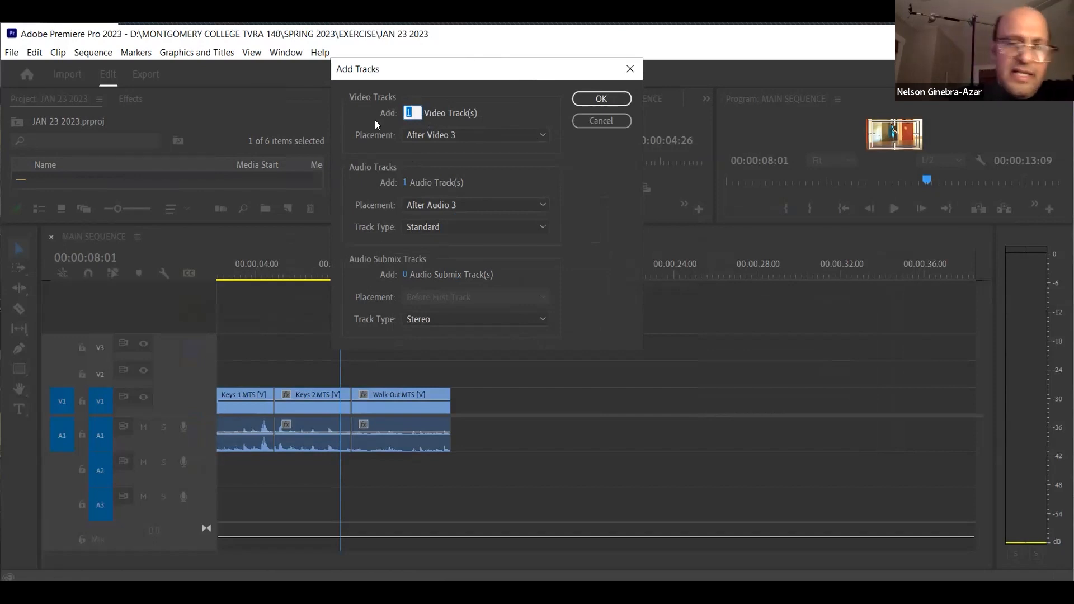
pyautogui.write('3')
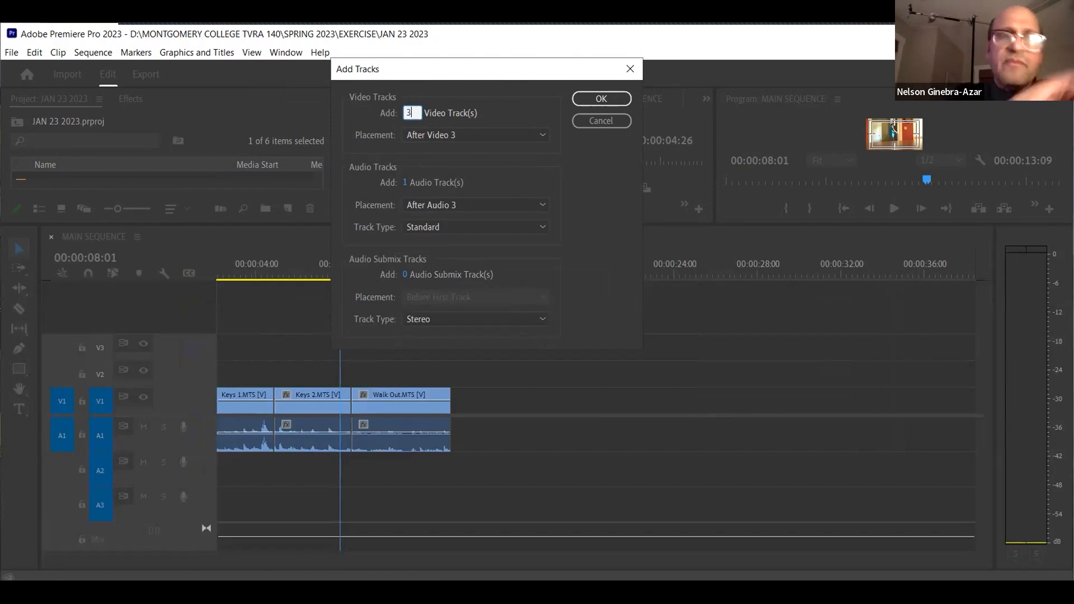
pyautogui.click(406, 183)
pyautogui.write('2')
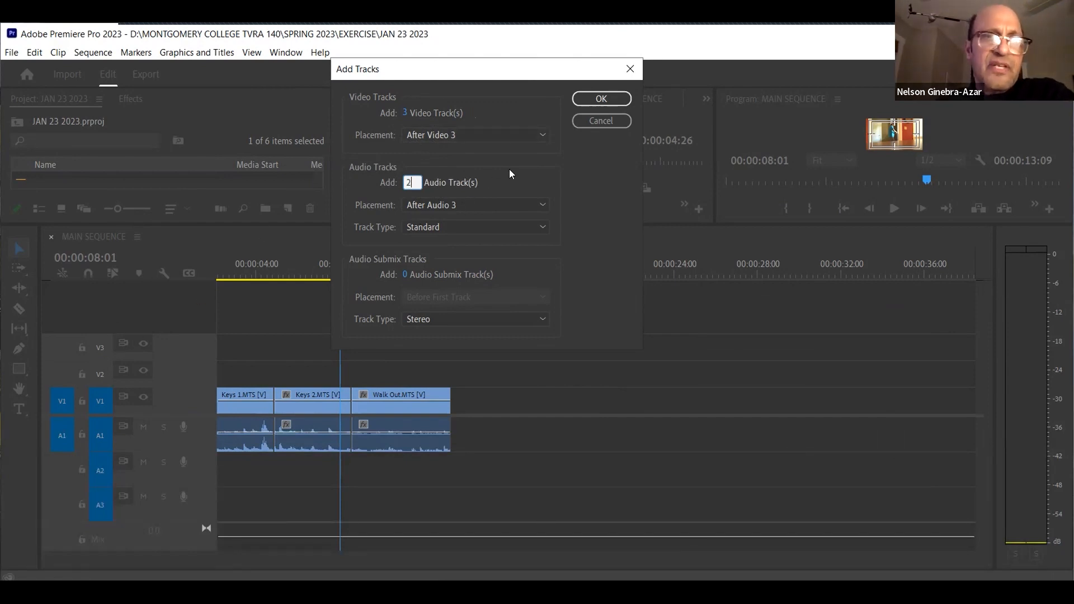
pyautogui.click(532, 137)
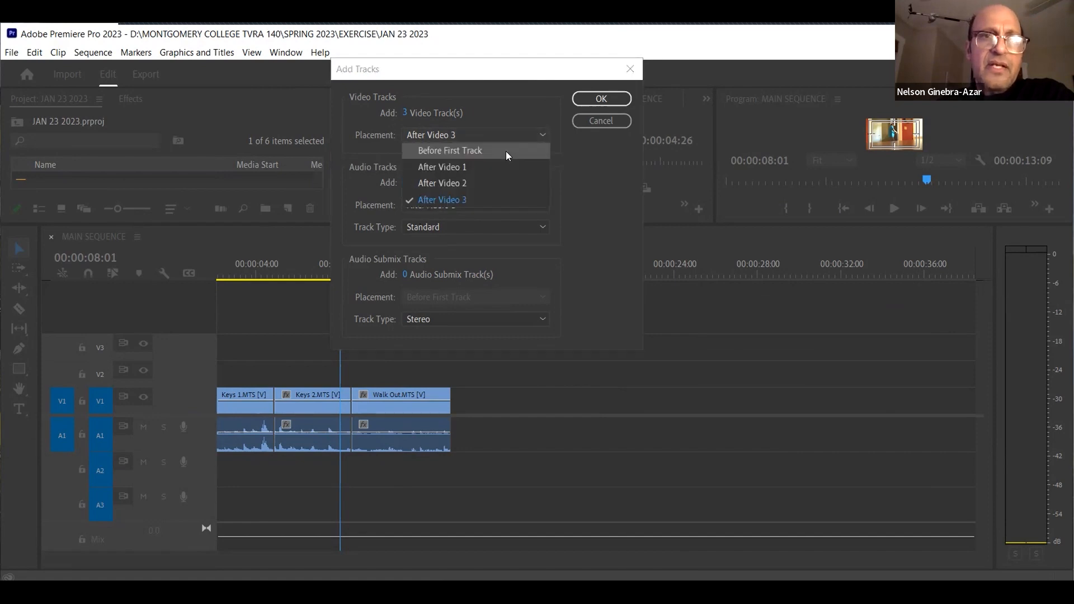
pyautogui.click(471, 203)
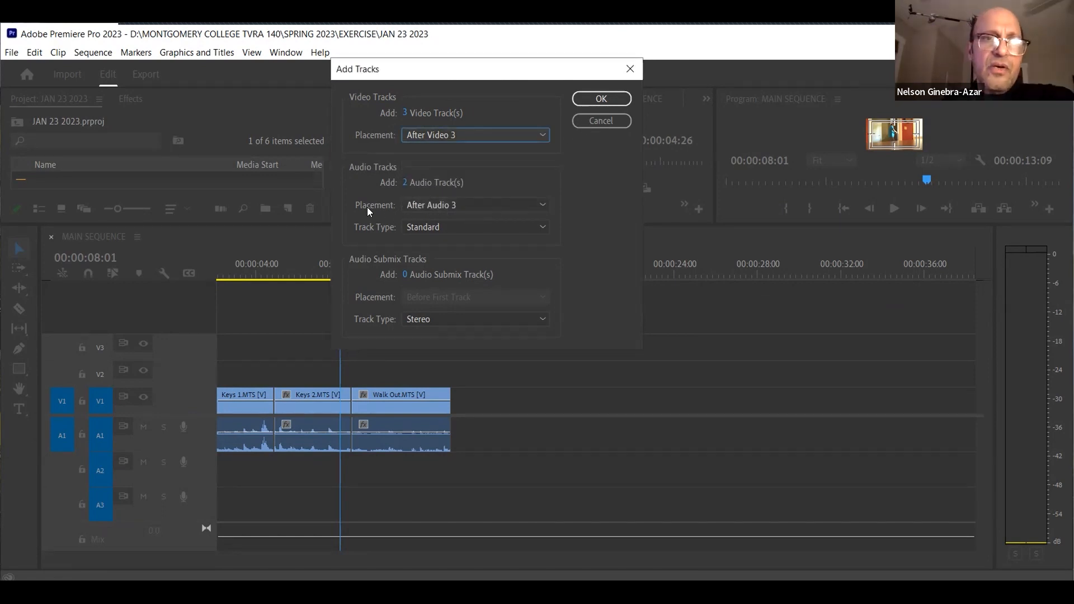
pyautogui.click(540, 205)
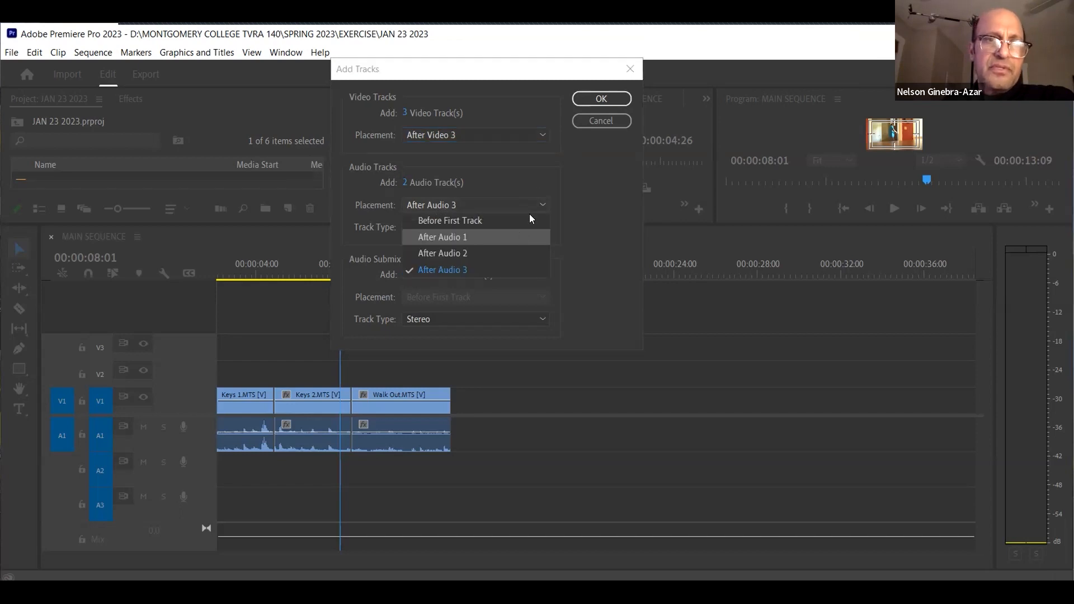
pyautogui.click(117, 503)
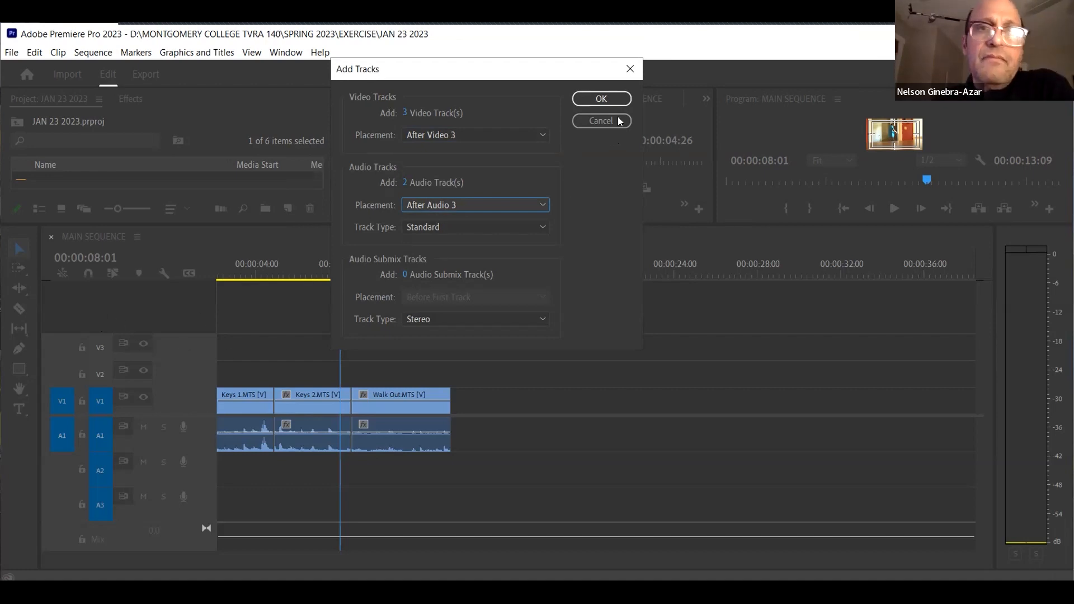
pyautogui.click(601, 99)
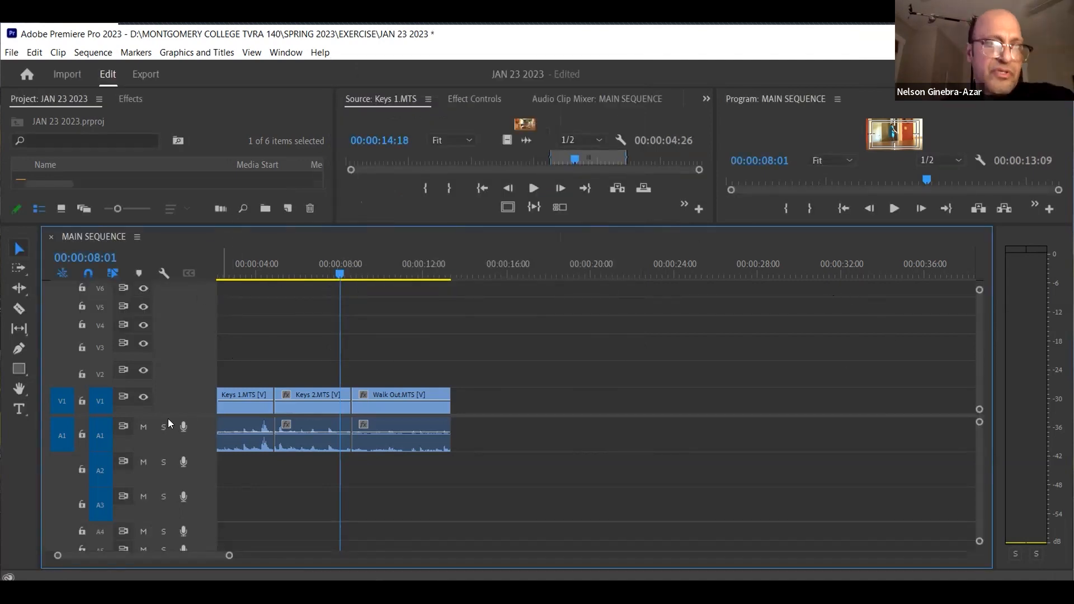
# Give the video tracks and the monitors more room, and scrub the playhead to 00:00:08:12
pyautogui.moveTo(169, 431); pyautogui.dragTo(169, 450)
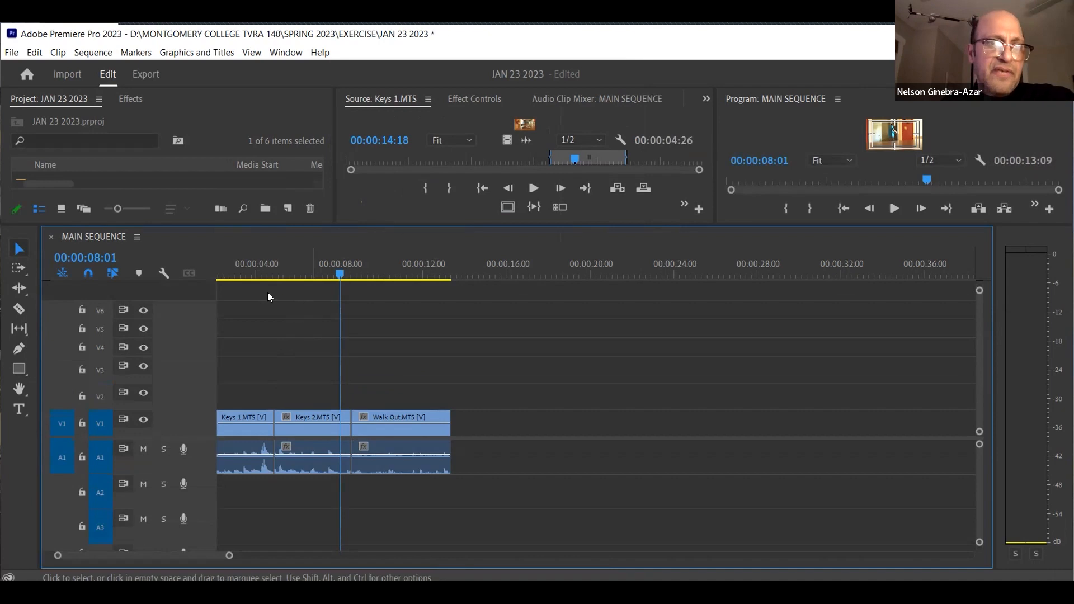
pyautogui.moveTo(242, 272); pyautogui.dragTo(321, 279)
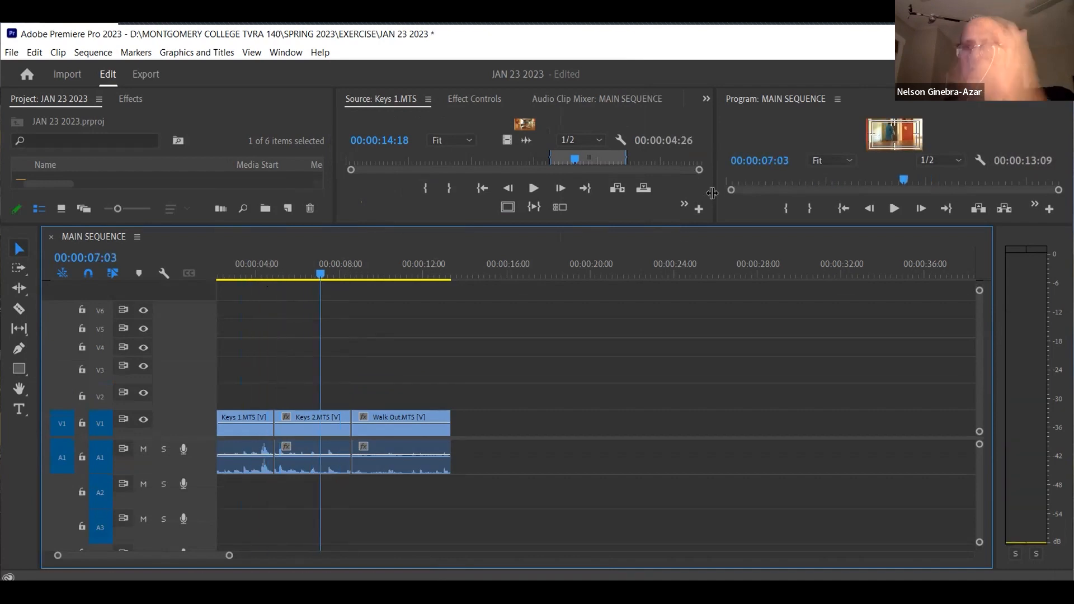
pyautogui.moveTo(714, 222); pyautogui.dragTo(714, 246)
pyautogui.click(284, 290)
pyautogui.moveTo(300, 290); pyautogui.dragTo(348, 288)
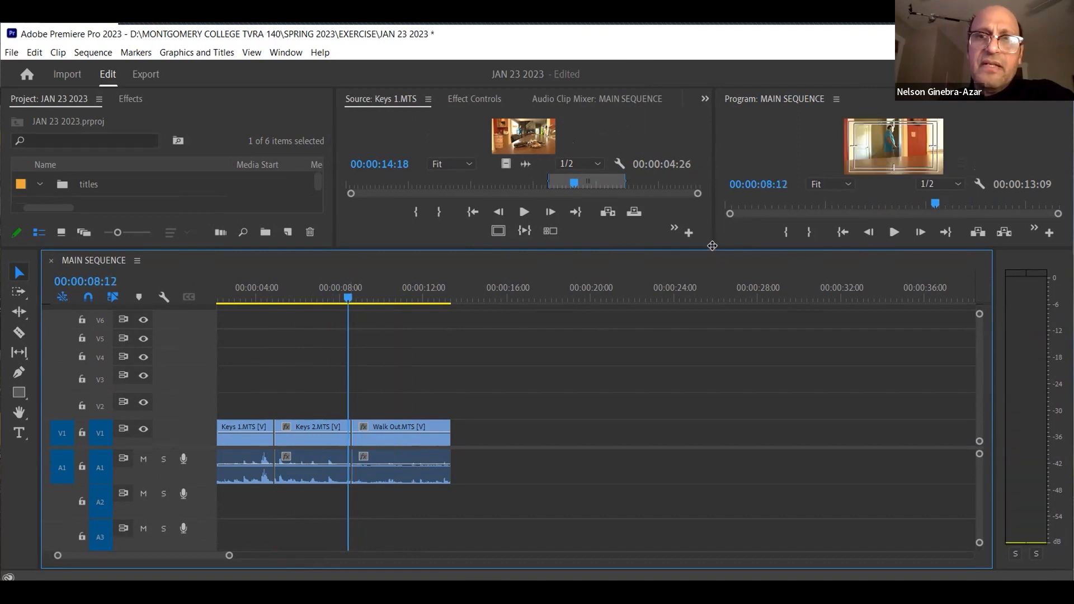
# Shift the divider between the video and audio tracks up to examine A4 and A5, and back down to show V6
pyautogui.scroll(-2, 341, 433)
pyautogui.scroll(2, 340, 433)
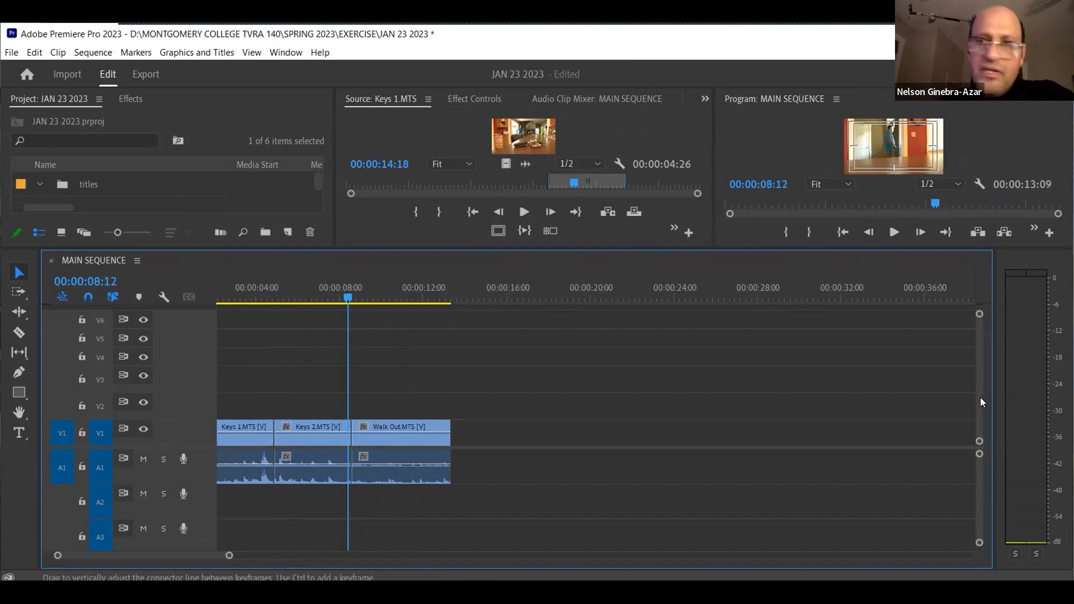
pyautogui.moveTo(204, 405); pyautogui.dragTo(204, 401)
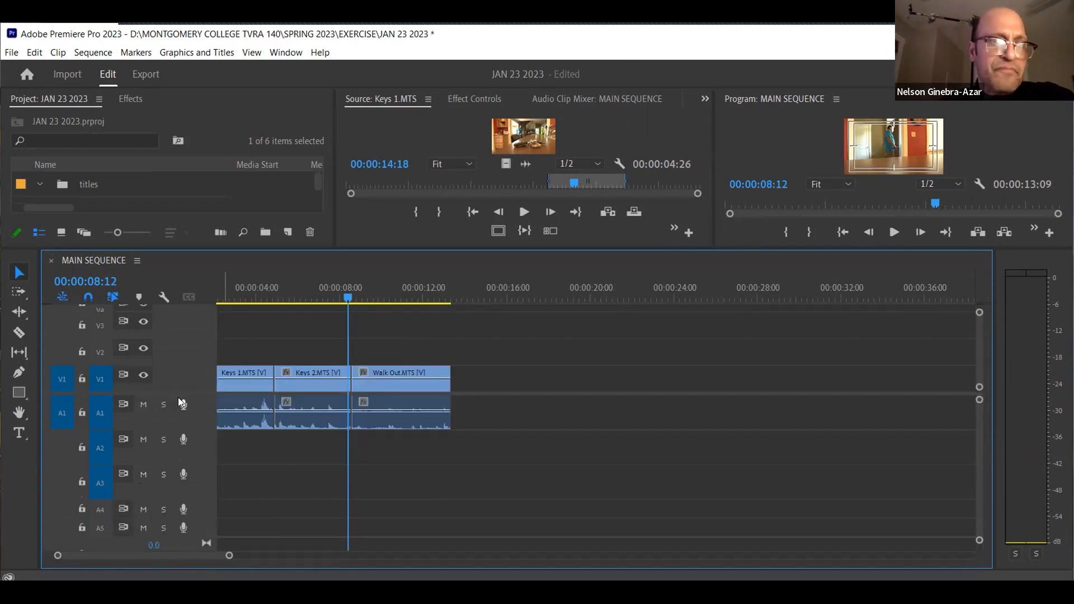
pyautogui.moveTo(181, 391); pyautogui.dragTo(176, 402)
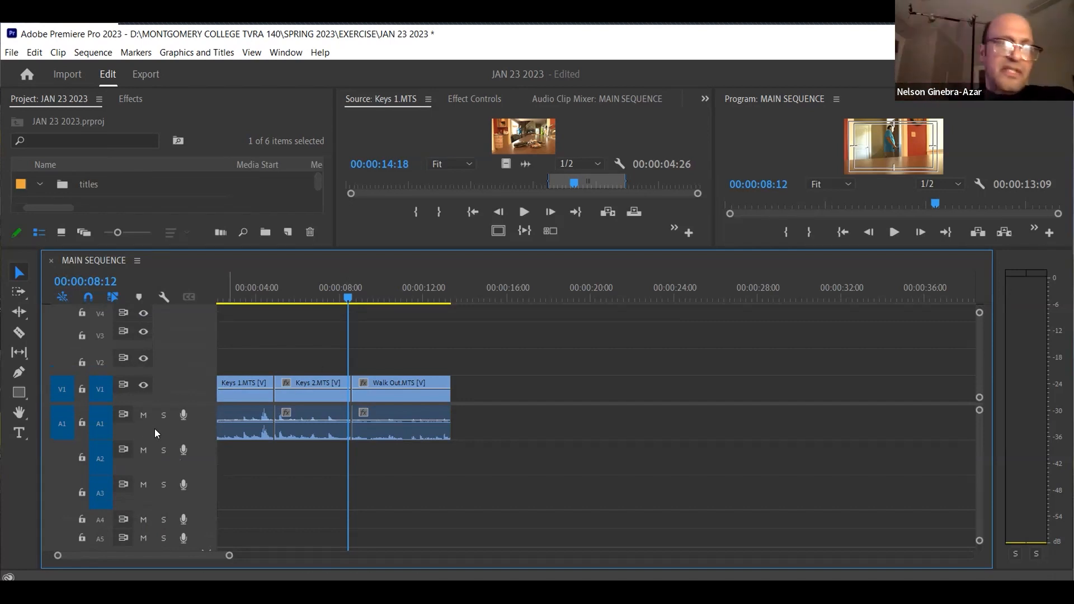
pyautogui.moveTo(175, 409); pyautogui.dragTo(193, 444)
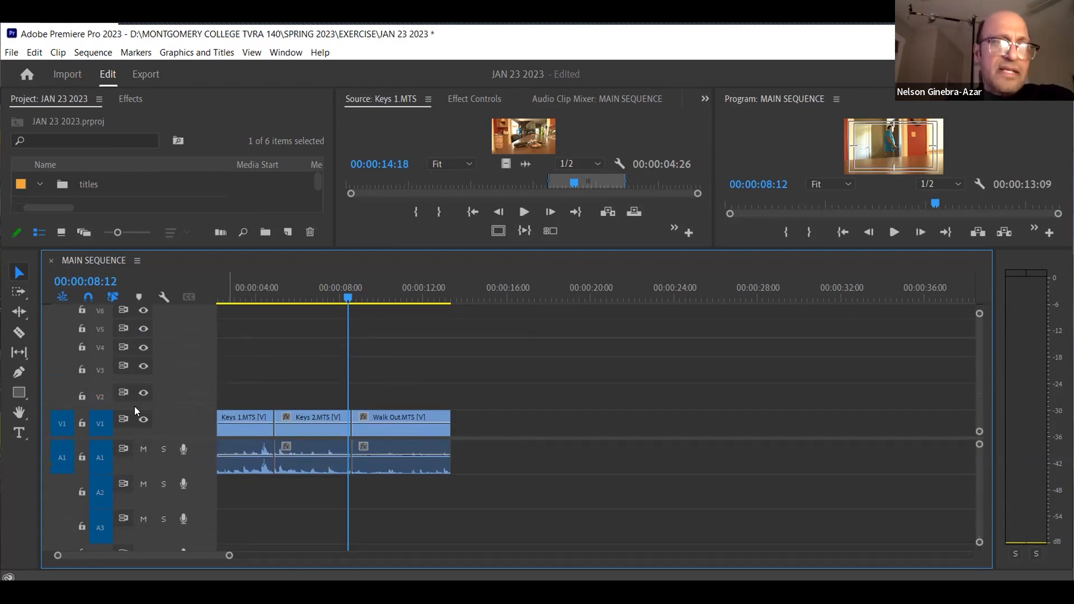
pyautogui.hscroll(-2, 188, 336)
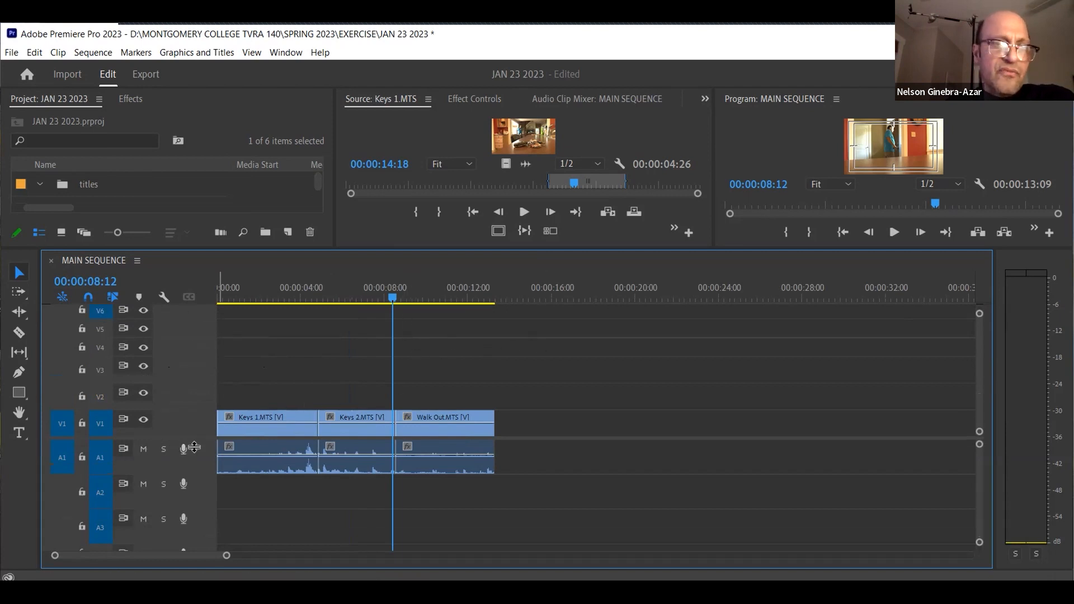
pyautogui.moveTo(194, 447); pyautogui.dragTo(194, 460)
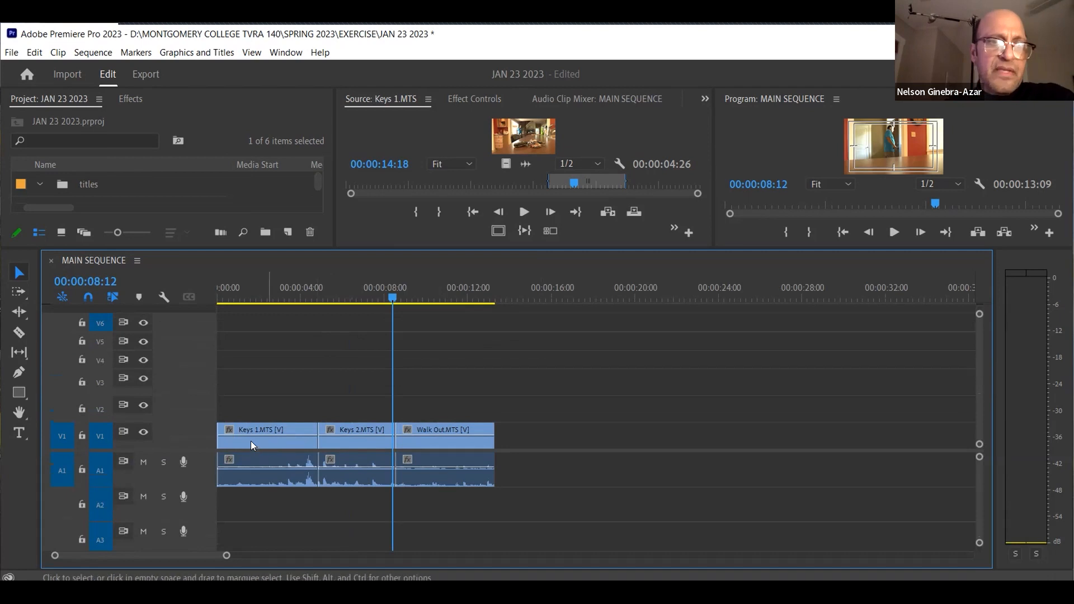
# Select and deselect the Keys 1 clip, and enlarge the monitors to preview the Walk Out clip at 00:00:10:02
pyautogui.click(251, 441)
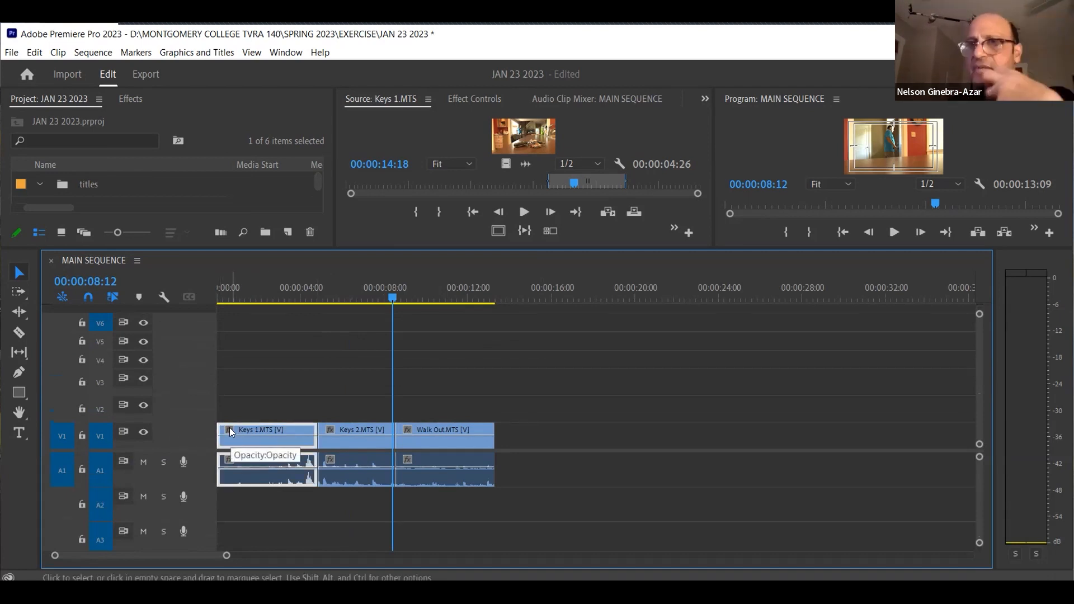
pyautogui.click(258, 323)
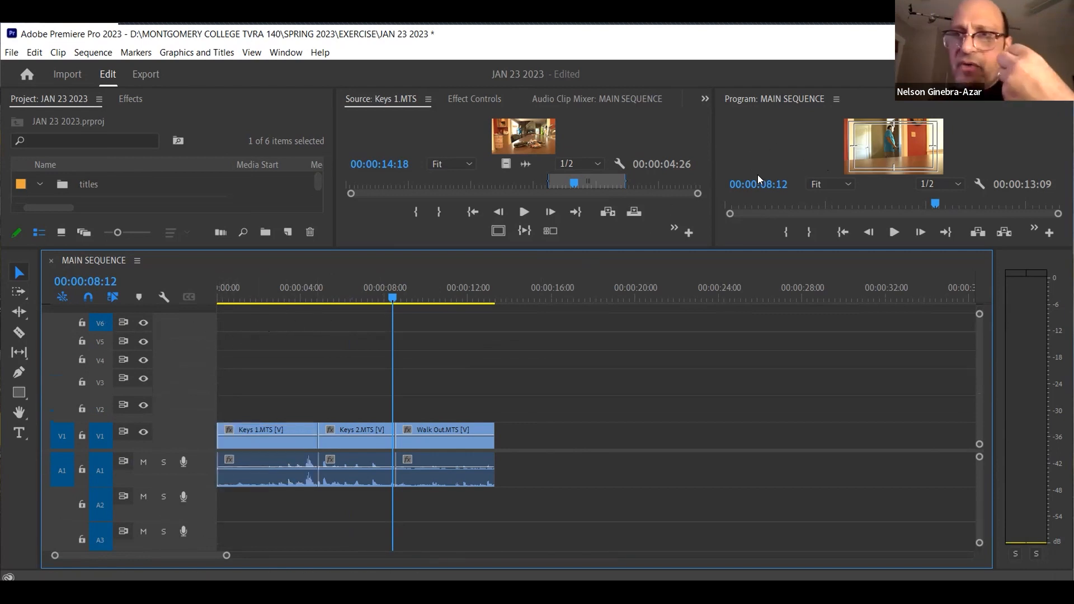
pyautogui.moveTo(711, 256); pyautogui.dragTo(697, 313)
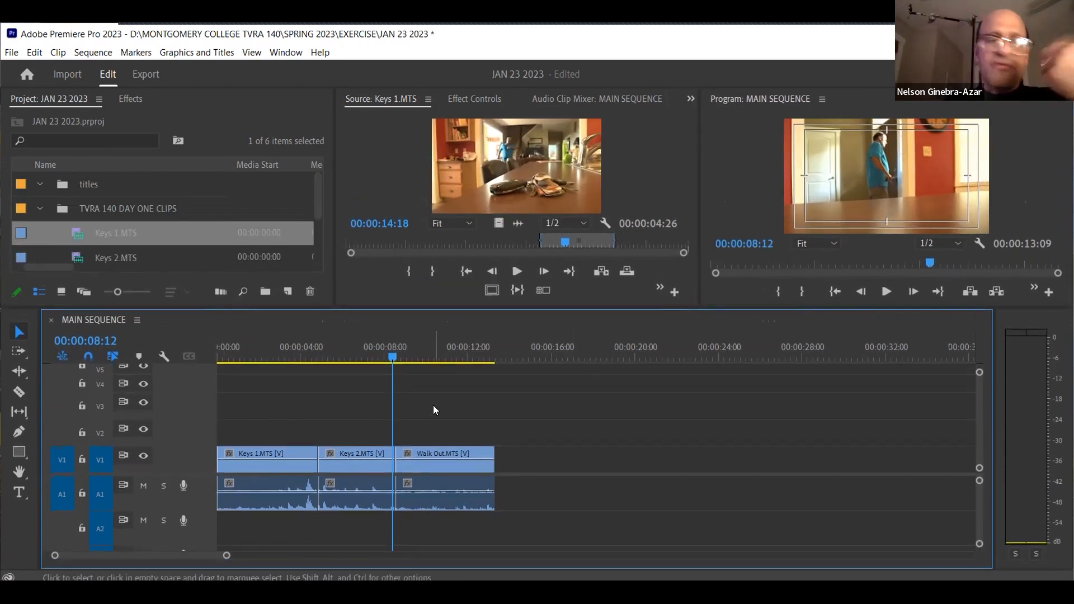
pyautogui.moveTo(394, 360); pyautogui.dragTo(429, 353)
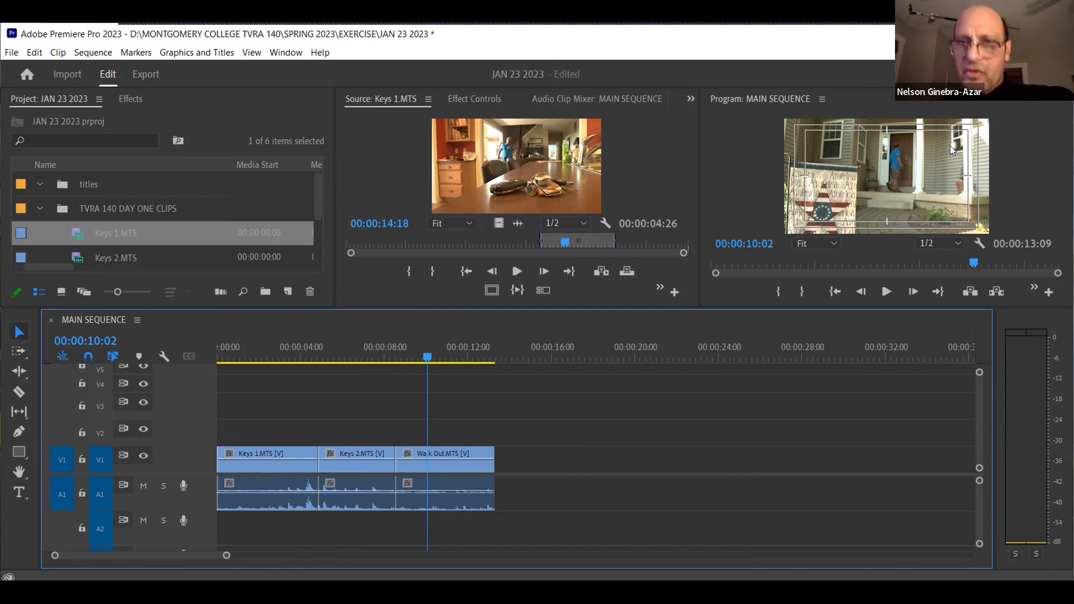
# Raise the divider between the video and audio tracks to examine A1 to A5 and the Mix track, and lower it again
pyautogui.hscroll(3, 564, 350)
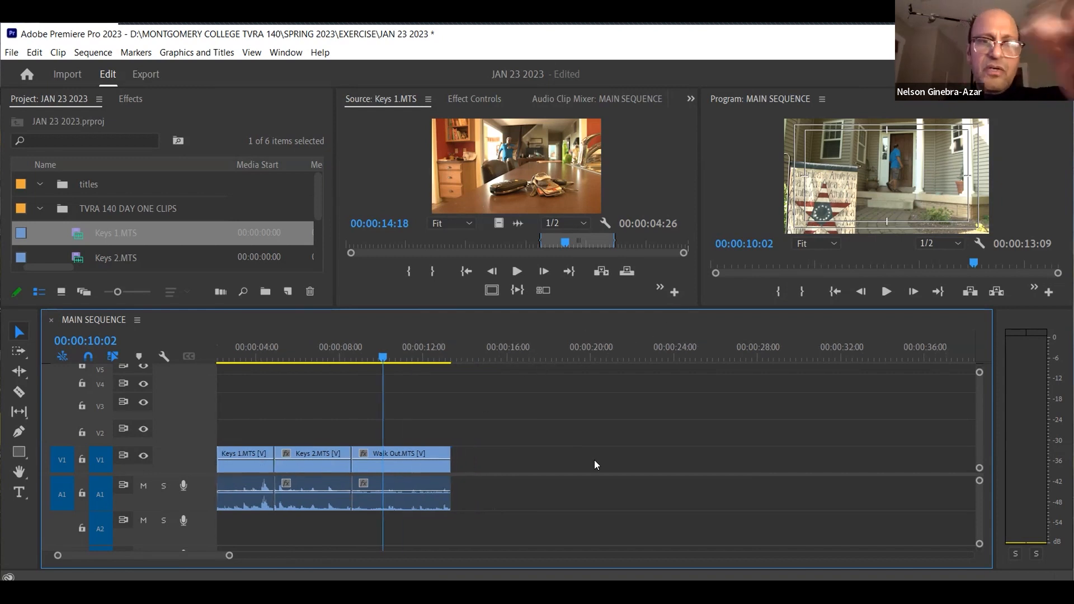
pyautogui.moveTo(196, 472); pyautogui.dragTo(208, 379)
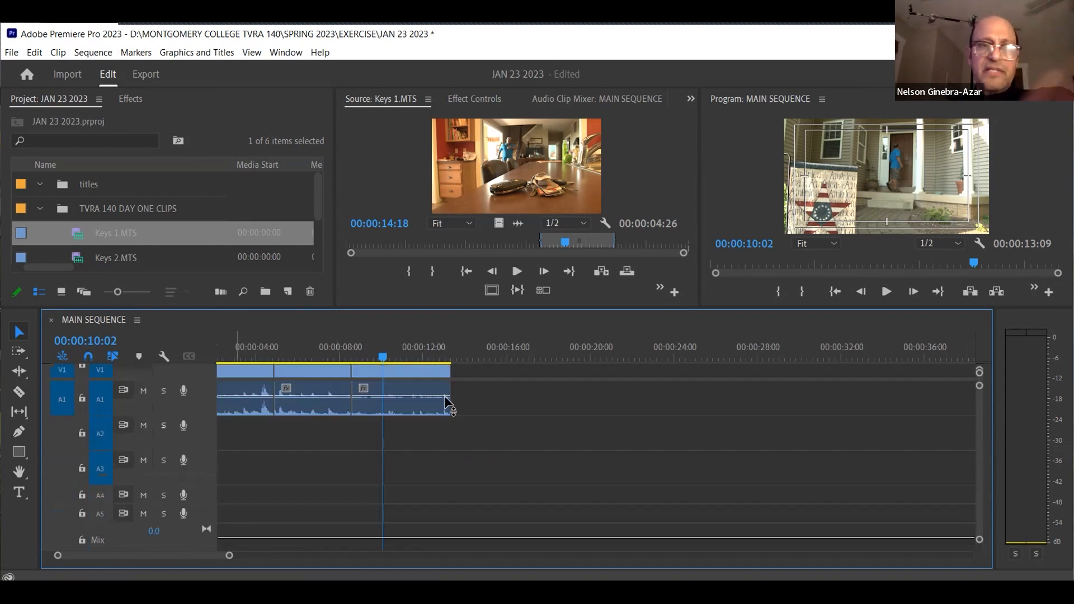
pyautogui.hscroll(-3, 485, 415)
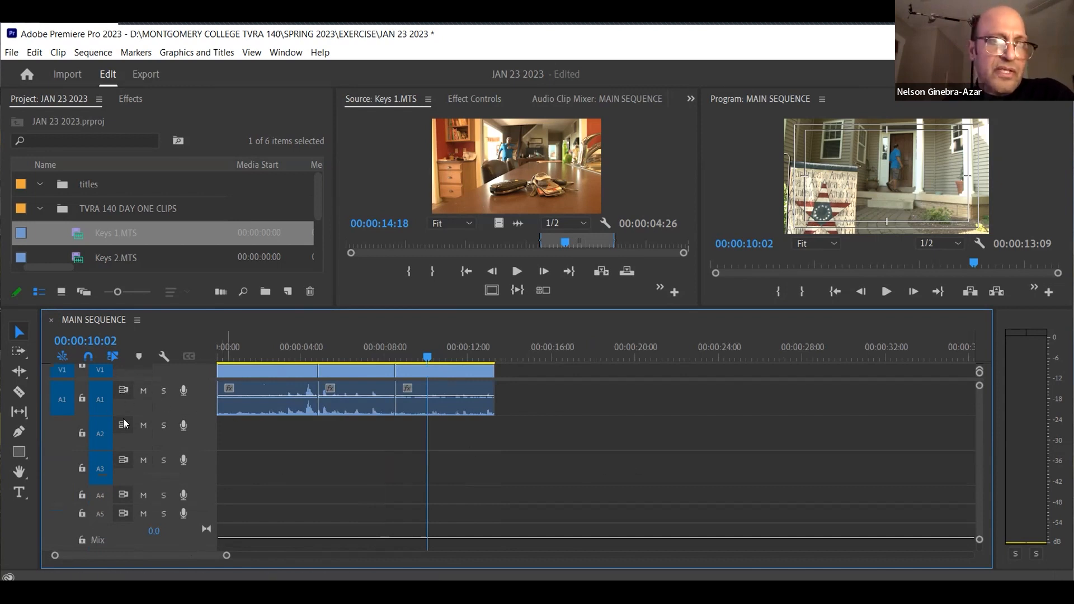
pyautogui.moveTo(165, 402); pyautogui.dragTo(159, 440)
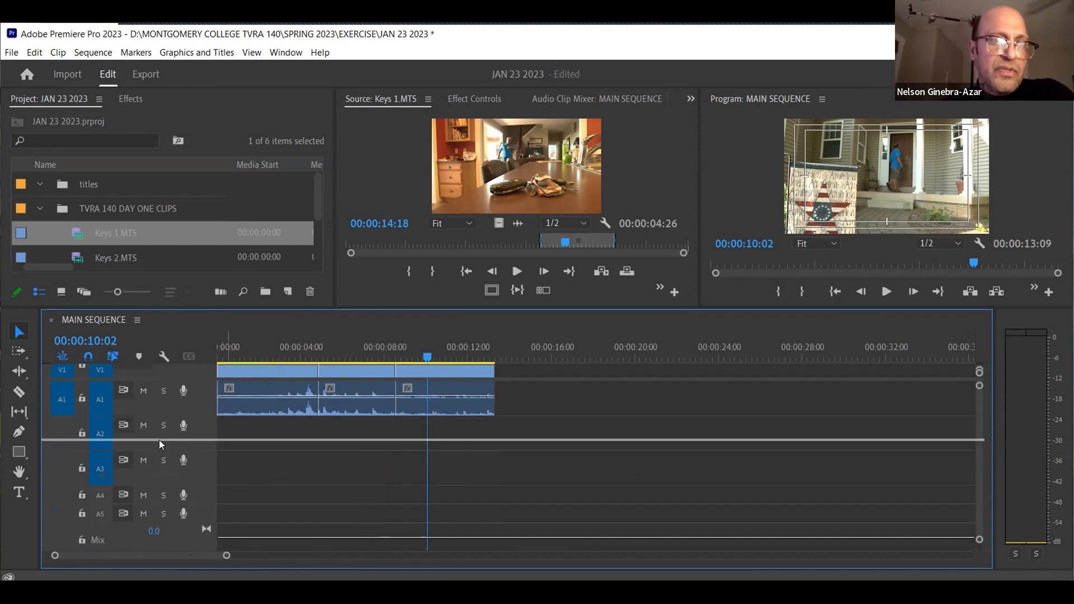
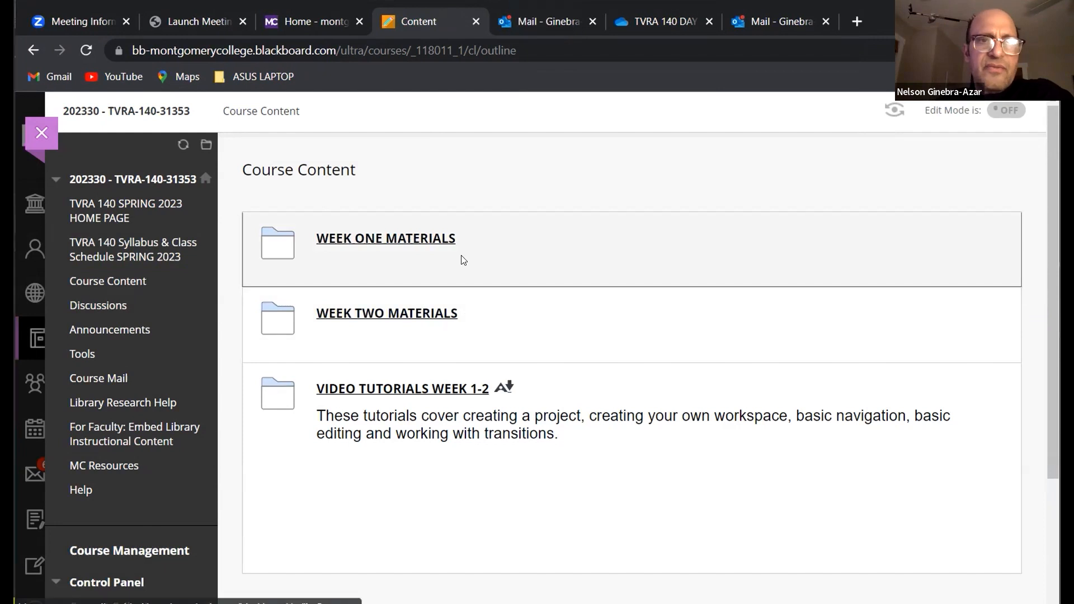
# Open the Week One reading from WEEK ONE MATERIALS and examine the Basic workflow steps, from starting a project through Export
pyautogui.click(439, 240)
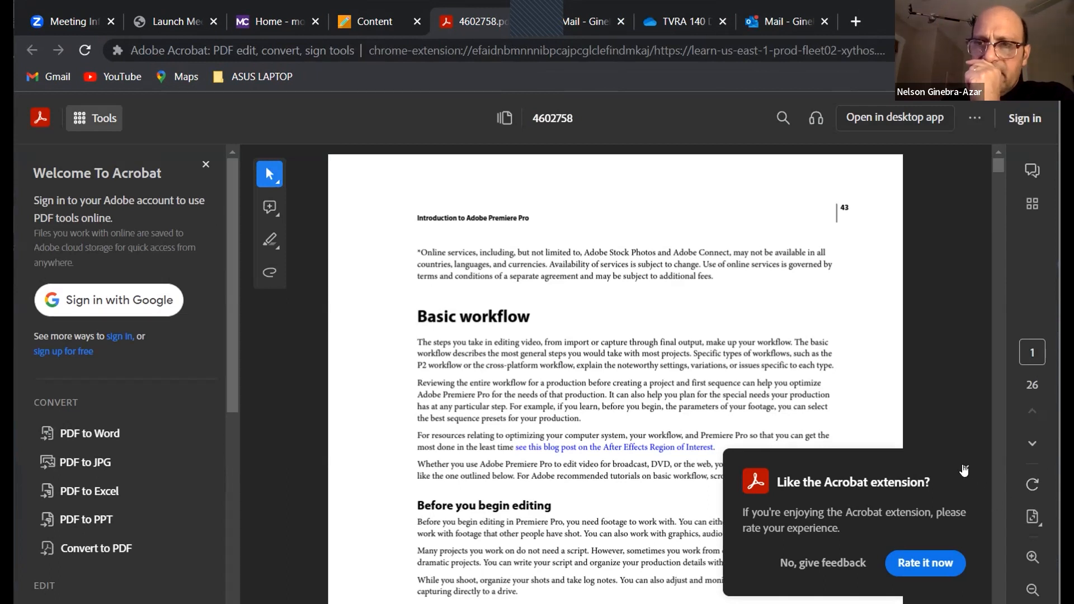
pyautogui.click(964, 470)
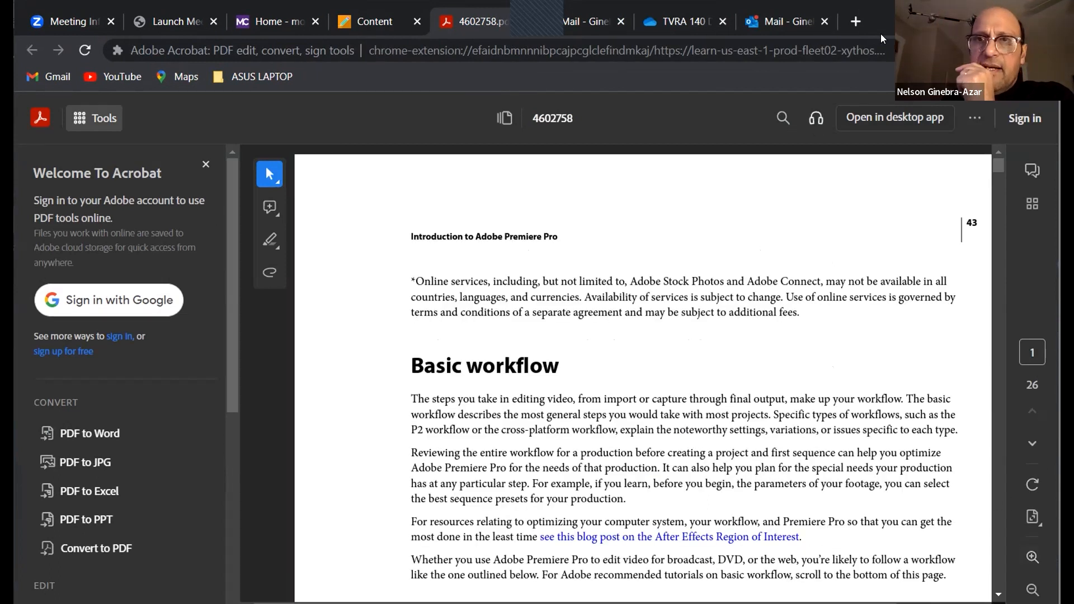
pyautogui.moveTo(996, 168); pyautogui.dragTo(1001, 178)
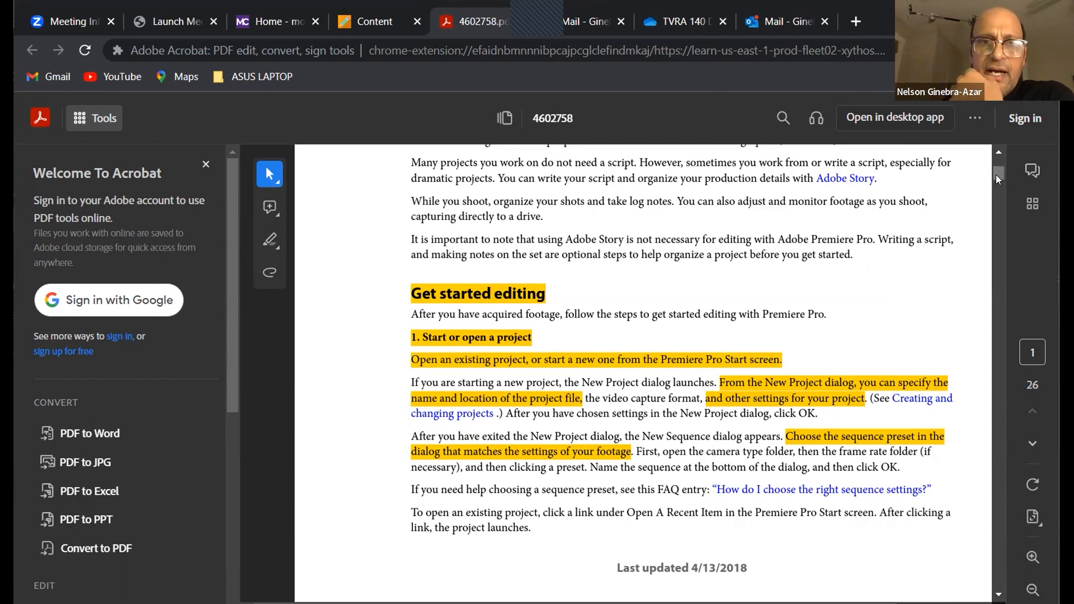
pyautogui.moveTo(996, 175); pyautogui.dragTo(998, 185)
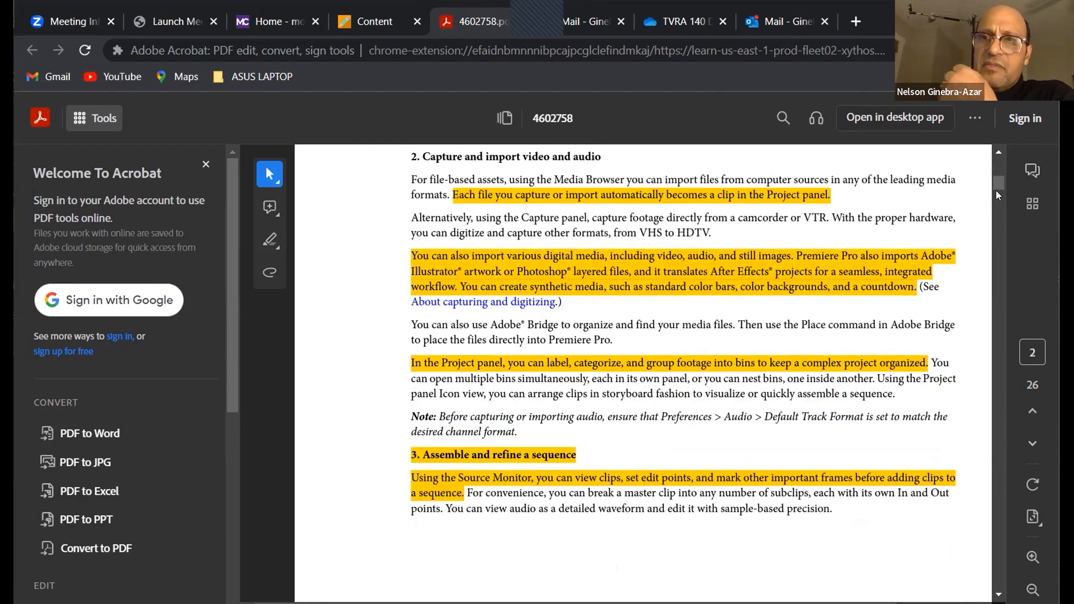
pyautogui.moveTo(997, 186); pyautogui.dragTo(1001, 203)
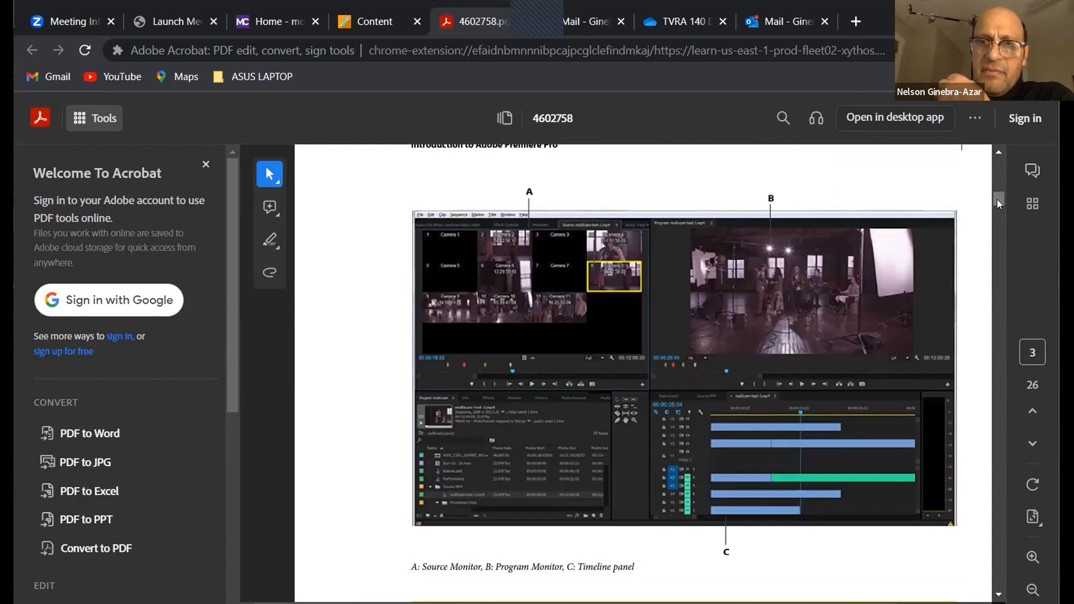
pyautogui.moveTo(997, 199); pyautogui.dragTo(1000, 203)
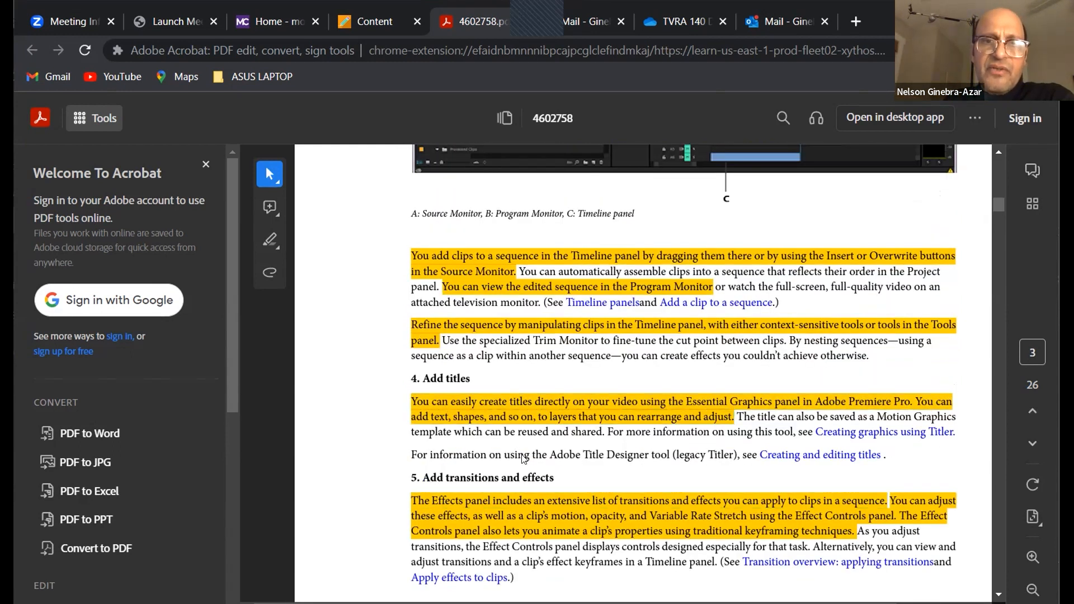
pyautogui.click(999, 219)
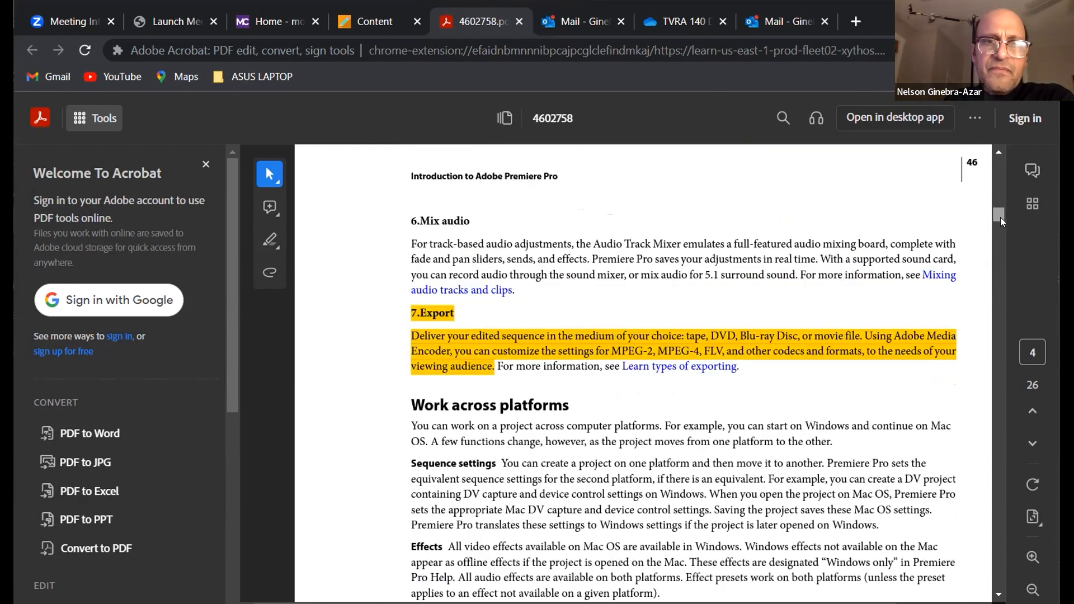
pyautogui.scroll(-1, 761, 326)
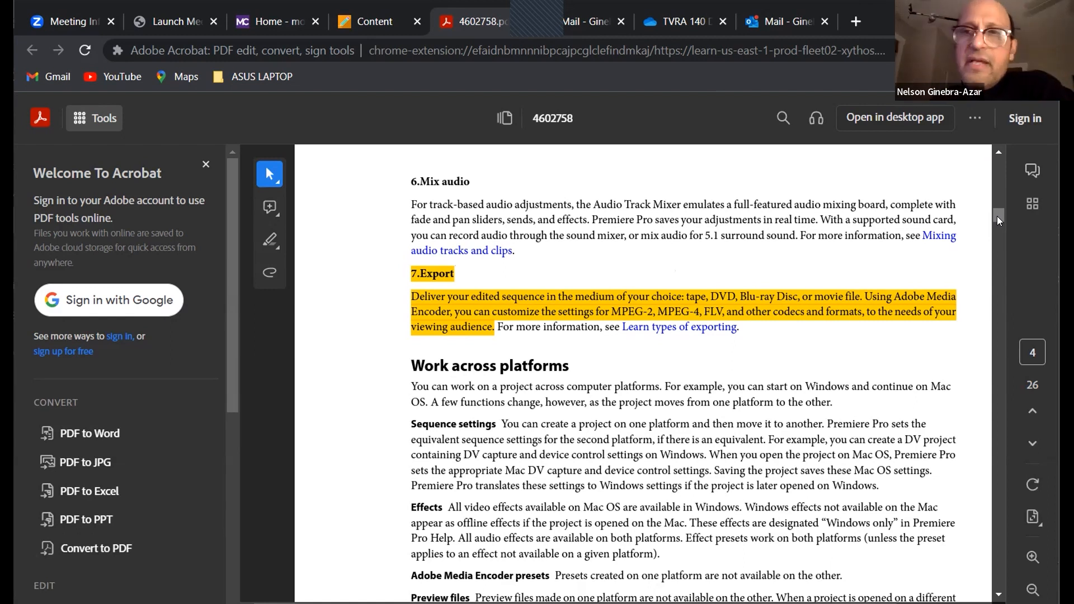
# Examine the reading's Tools section and its labelled diagrams of the Source Monitor and the Program monitor
pyautogui.moveTo(997, 216); pyautogui.dragTo(1000, 363)
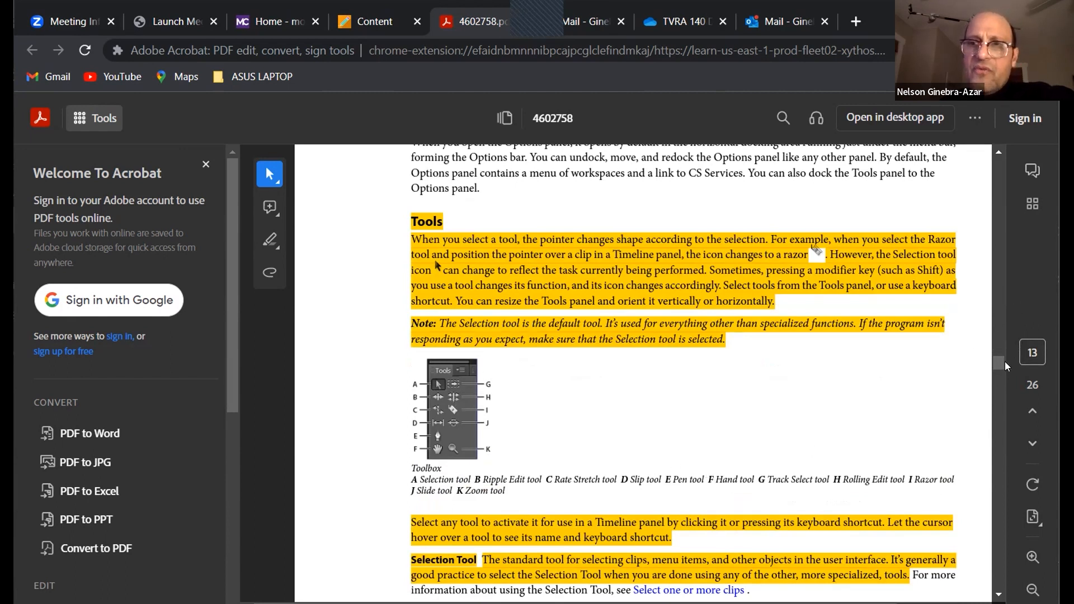
pyautogui.moveTo(998, 367); pyautogui.dragTo(996, 401)
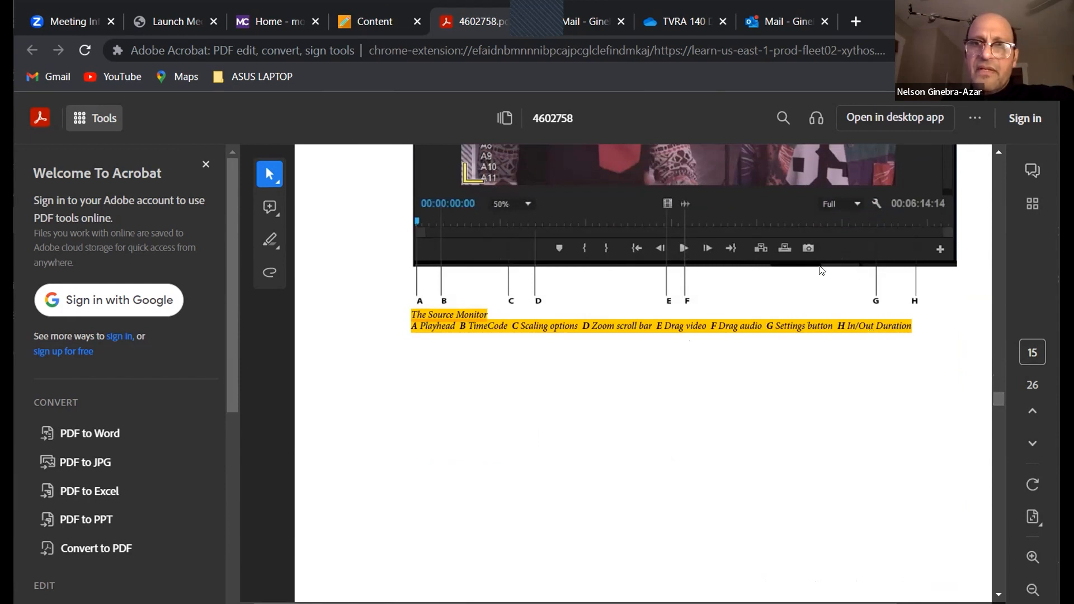
pyautogui.moveTo(994, 395); pyautogui.dragTo(1000, 409)
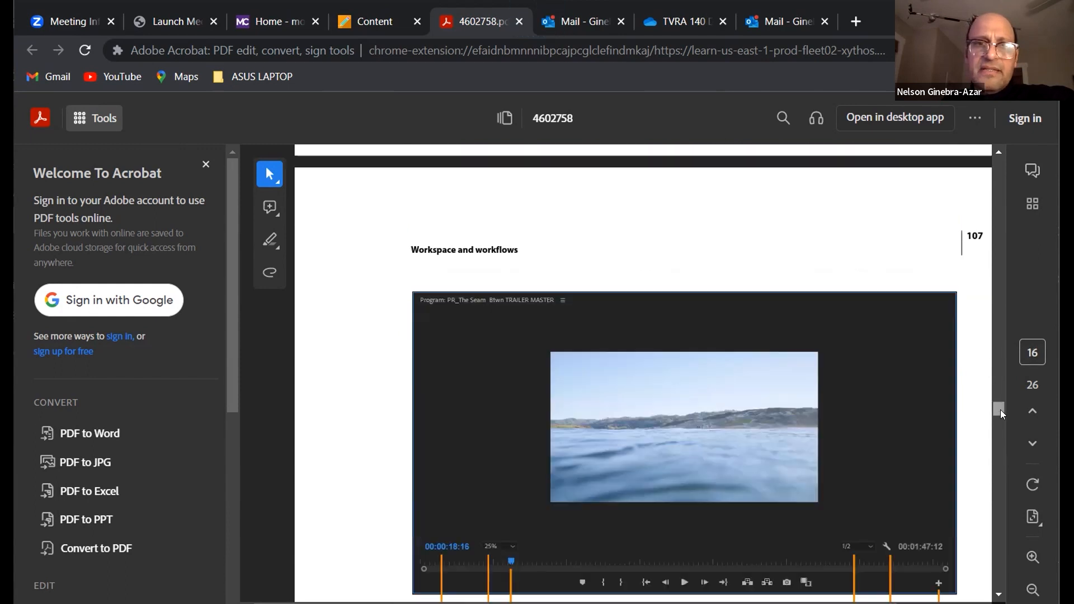
pyautogui.scroll(-3, 1000, 409)
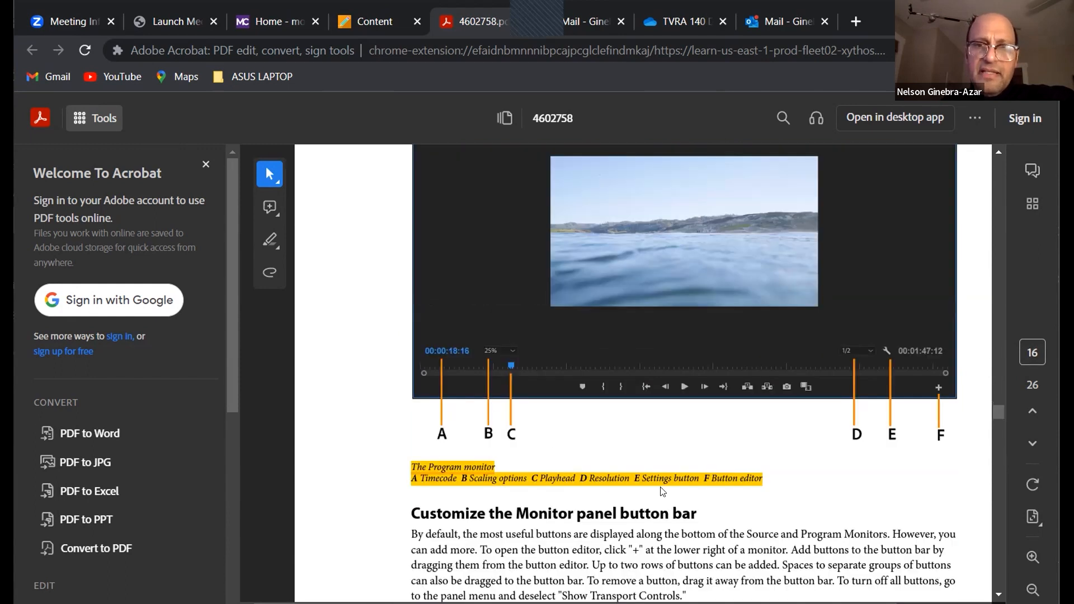
pyautogui.click(588, 481)
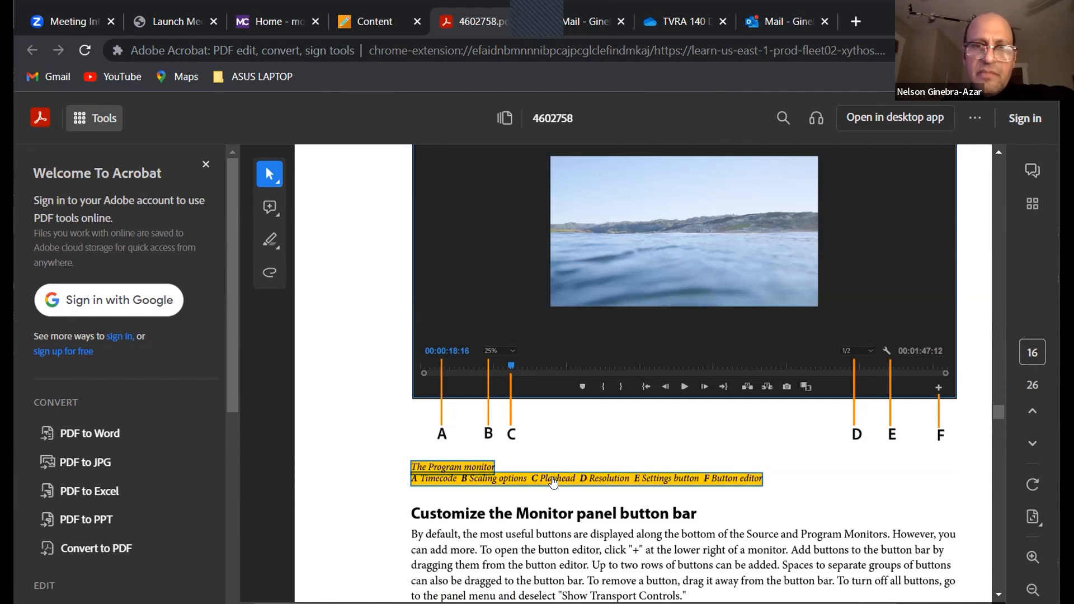
pyautogui.click(998, 411)
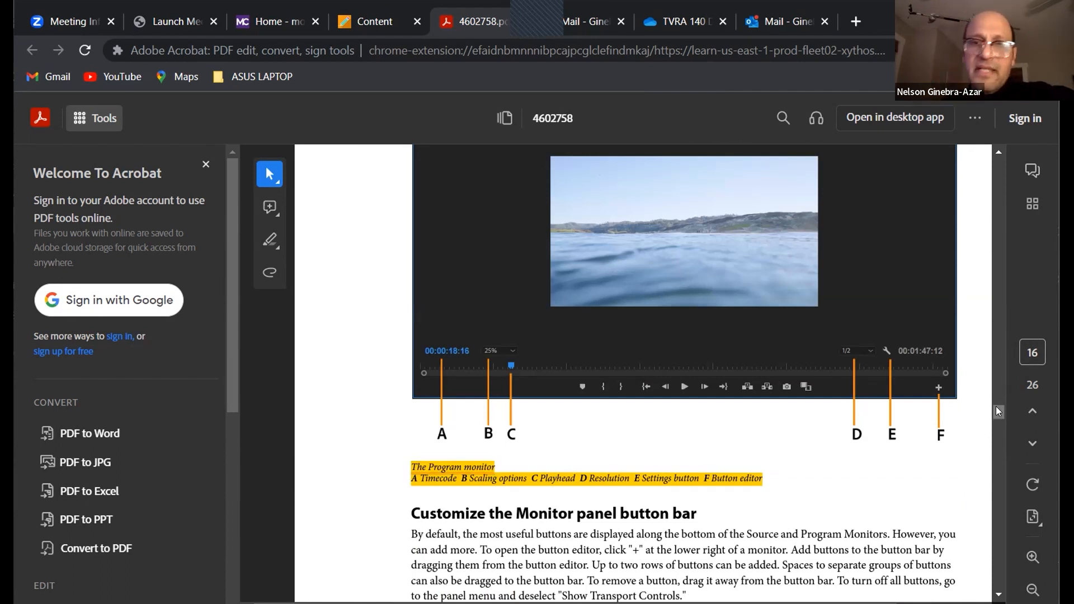
# Review the reading's sections on safe zones, supported file formats, opening a sequence and target tracks, and return to page 17
pyautogui.moveTo(1002, 411); pyautogui.dragTo(1006, 443)
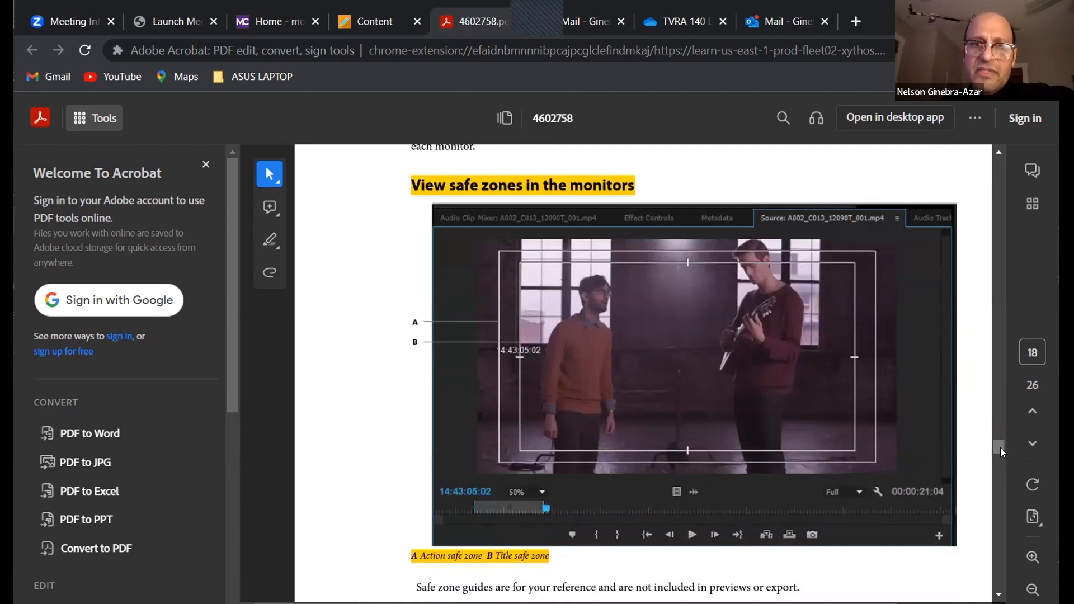
pyautogui.moveTo(1002, 448); pyautogui.dragTo(1019, 541)
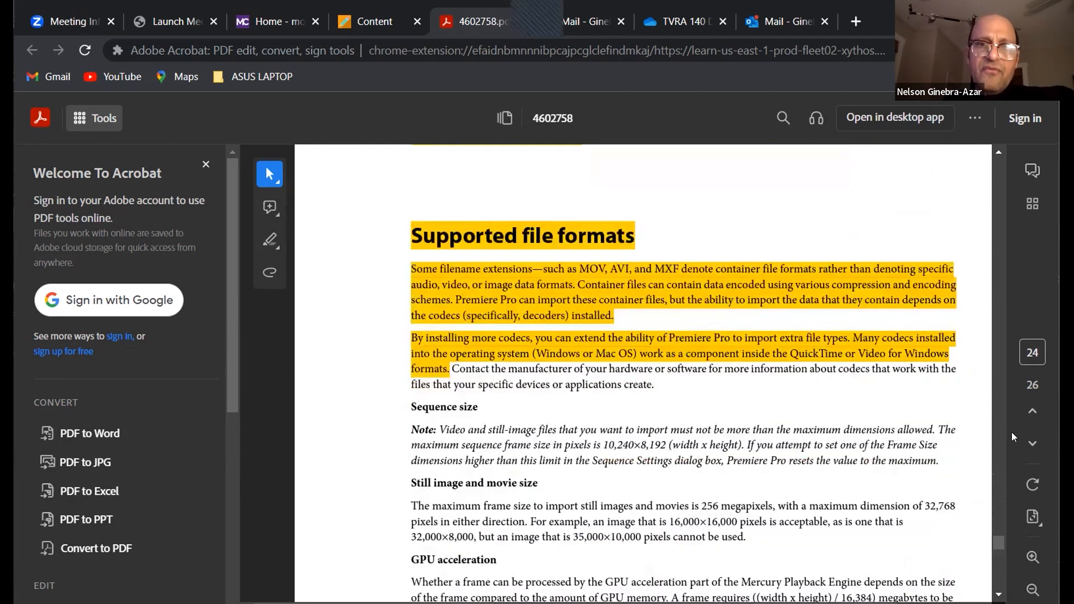
pyautogui.moveTo(997, 540); pyautogui.dragTo(1007, 562)
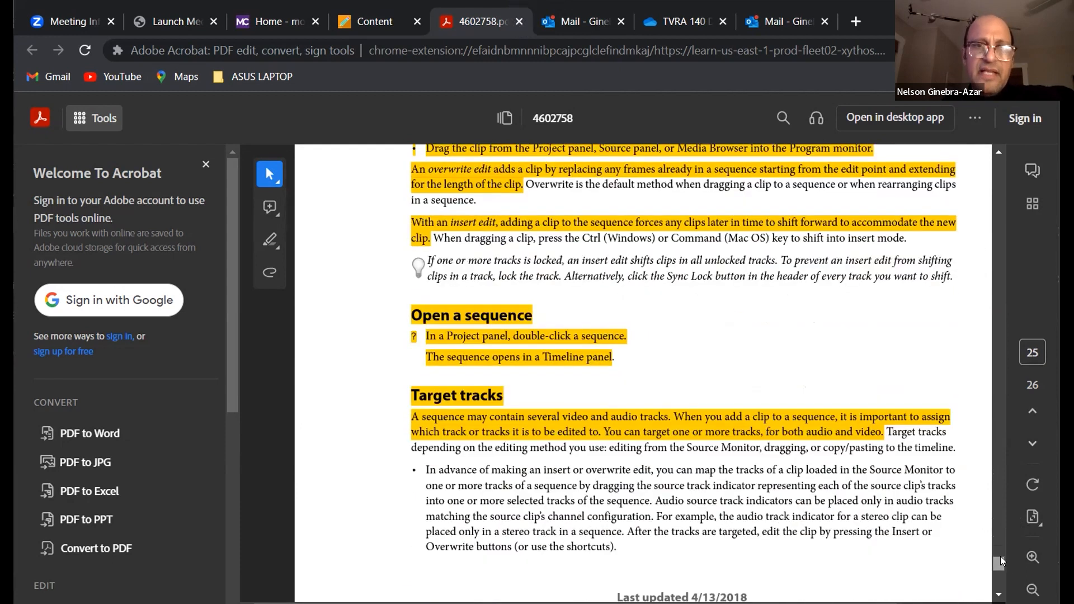
pyautogui.scroll(-1, 470, 351)
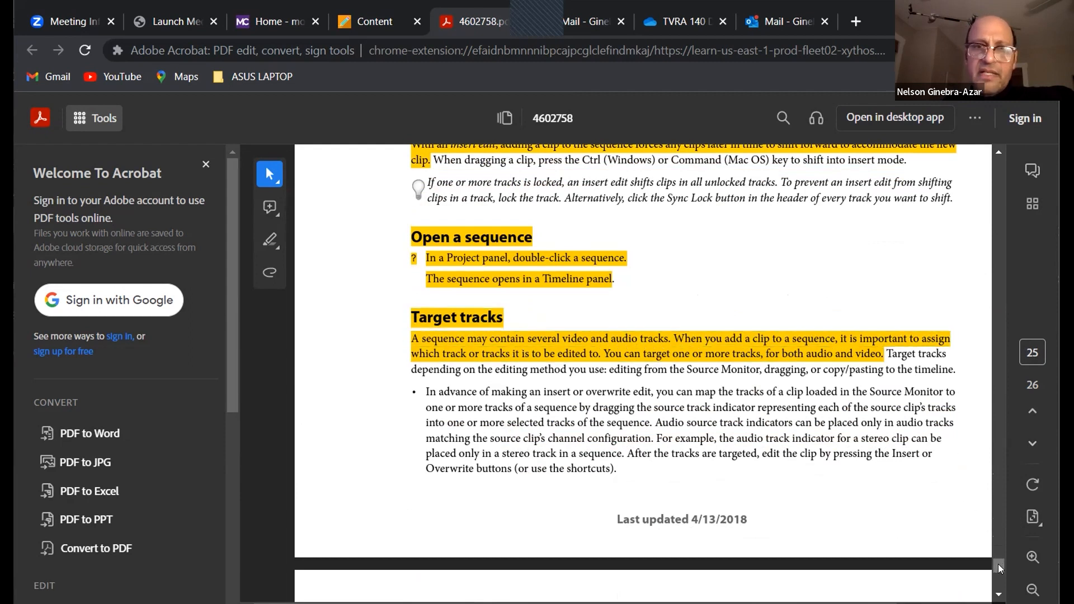
pyautogui.moveTo(1002, 568); pyautogui.dragTo(983, 435)
pyautogui.scroll(-3, 1006, 583)
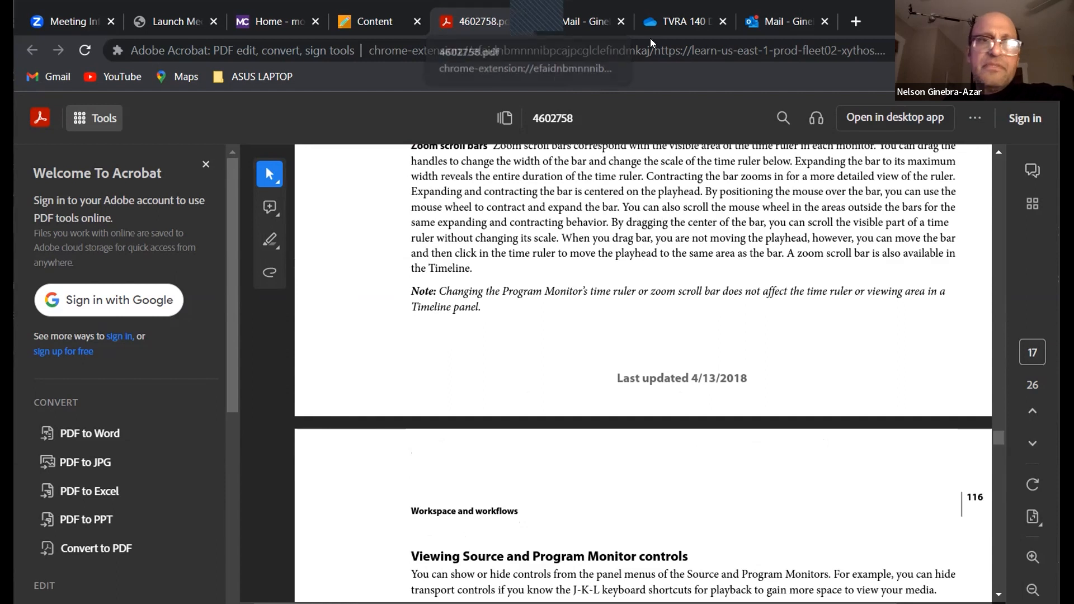
# Close the reading PDF, switch to Premiere Pro, and target V2 instead of V1 in the MAIN SEQUENCE
pyautogui.hotkey('ctrl', 'w')
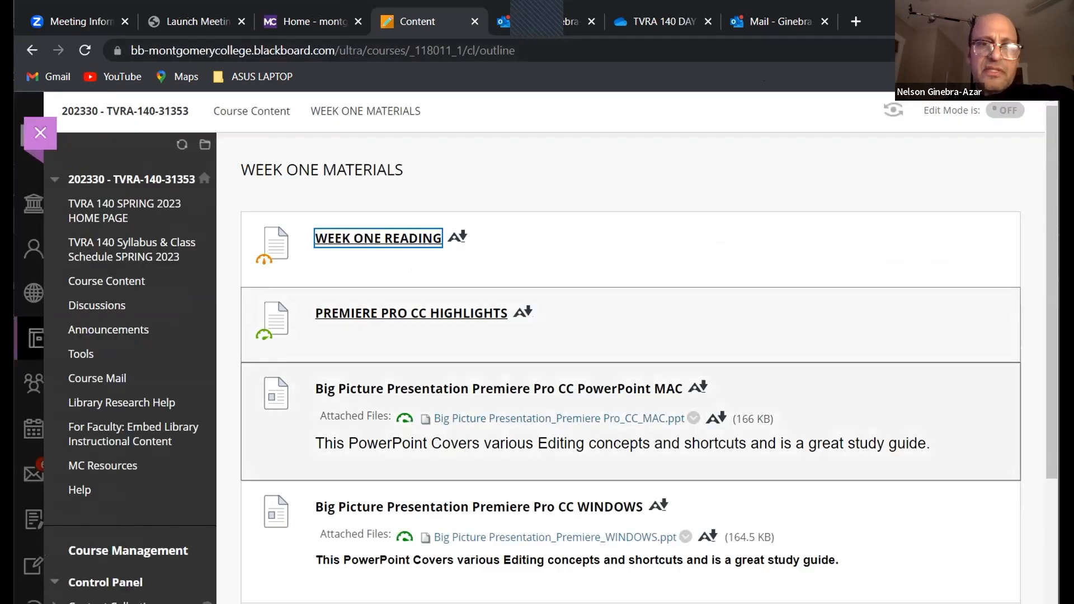
pyautogui.hotkey('alt', 'Tab')
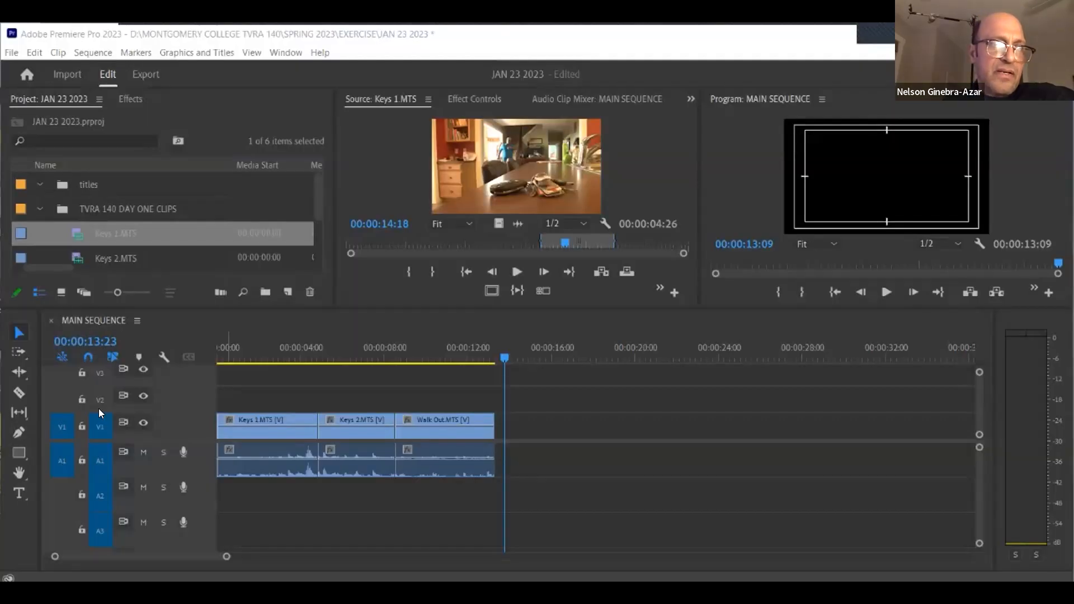
pyautogui.click(100, 400)
pyautogui.click(102, 420)
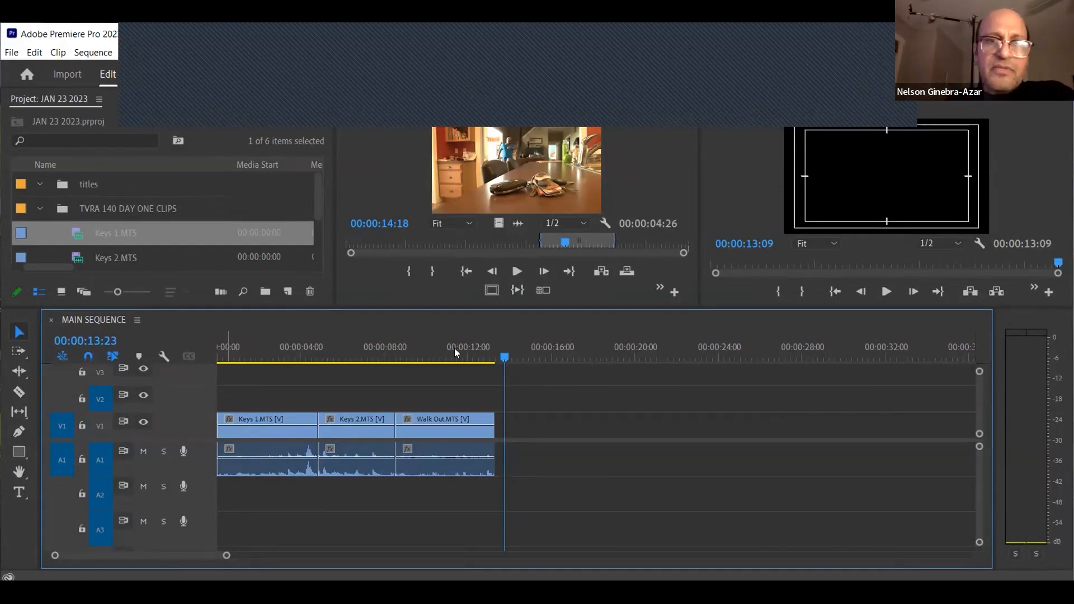
# Insert Keys 1 at 00:00:14:14 with its source patched to V2 and A2 and the A1 track untargeted
pyautogui.moveTo(440, 356); pyautogui.dragTo(463, 356)
pyautogui.moveTo(544, 186); pyautogui.dragTo(578, 320)
pyautogui.click(518, 356)
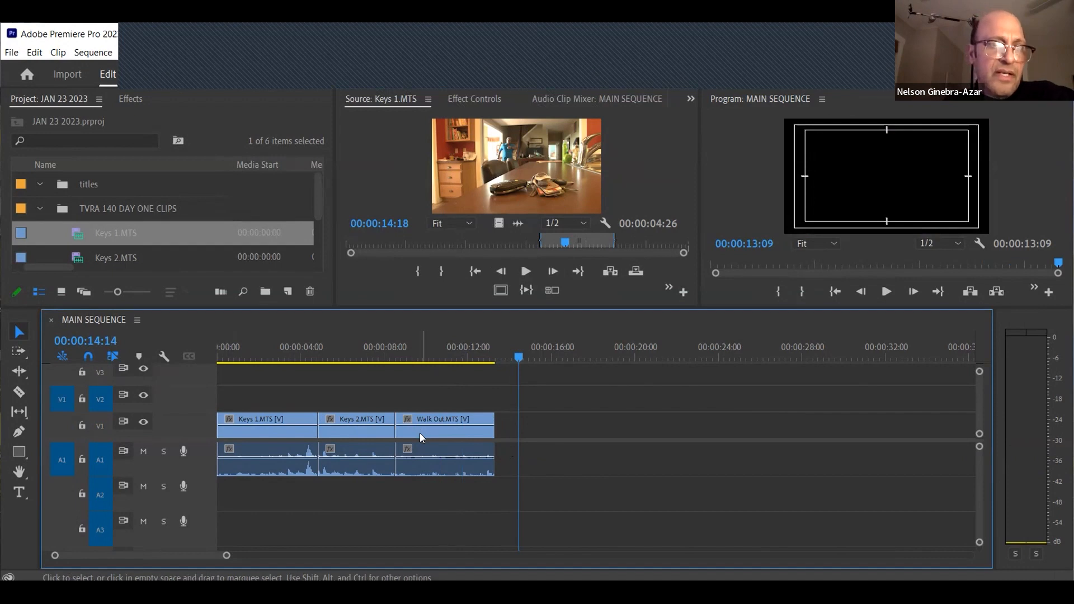
pyautogui.click(73, 491)
pyautogui.click(101, 462)
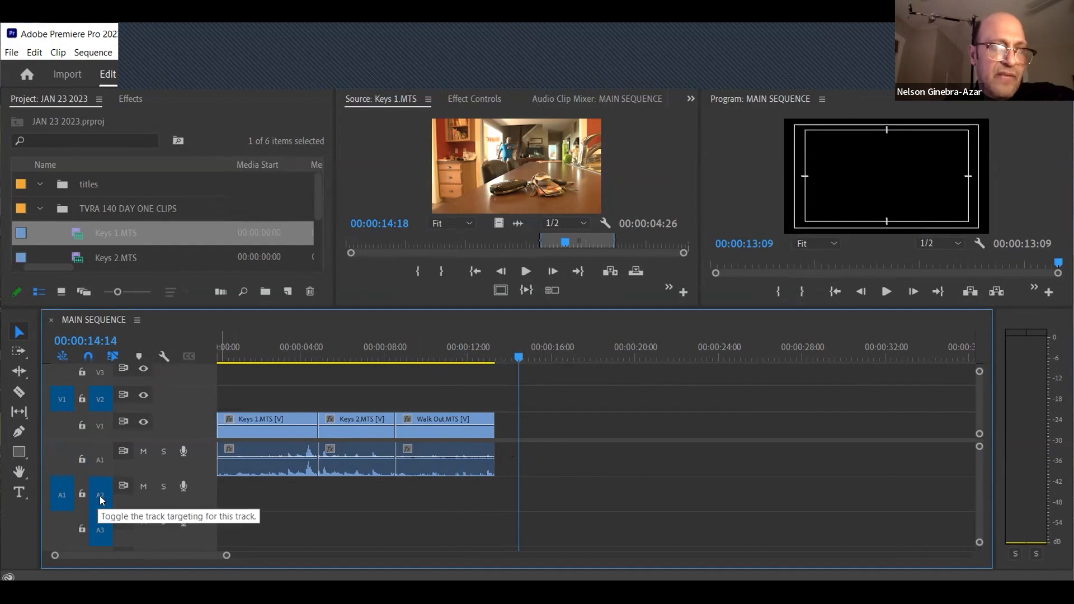
pyautogui.click(612, 274)
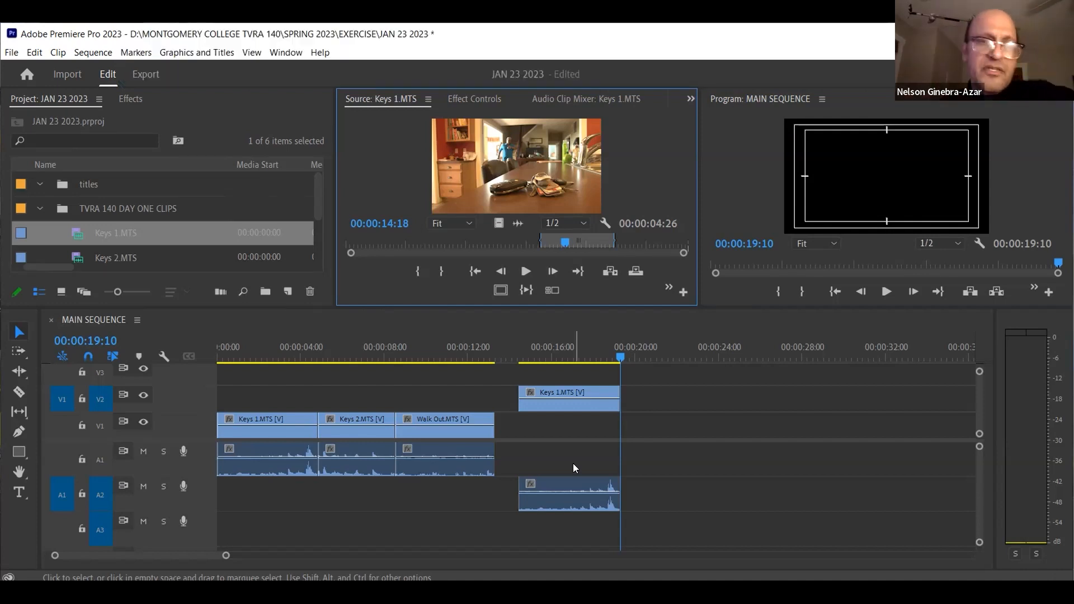
# Move the inserted Keys 1 clip's video to V1 and its audio to A1, and deselect it
pyautogui.click(567, 407)
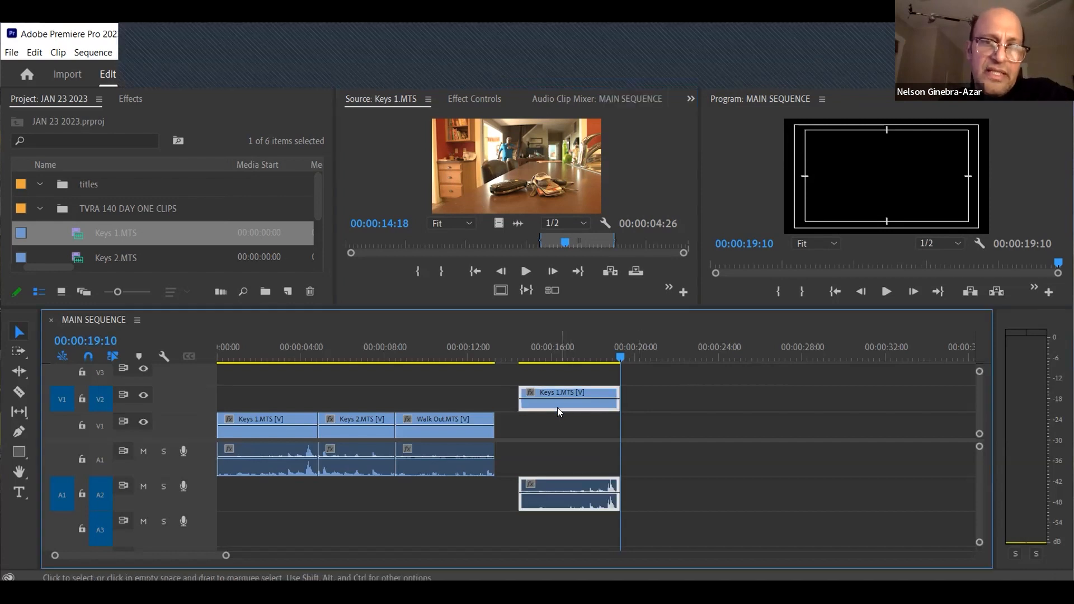
pyautogui.moveTo(555, 418)
pyautogui.mouseDown()
pyautogui.moveTo(533, 445)
pyautogui.moveTo(543, 483)
pyautogui.moveTo(555, 425)
pyautogui.mouseUp()
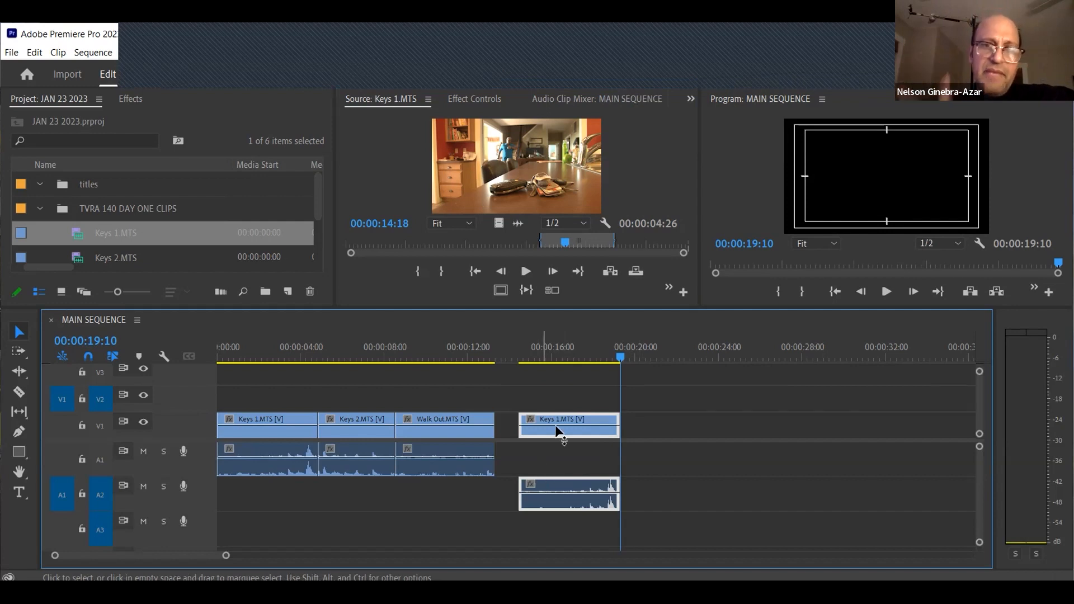
pyautogui.moveTo(560, 497); pyautogui.dragTo(560, 466)
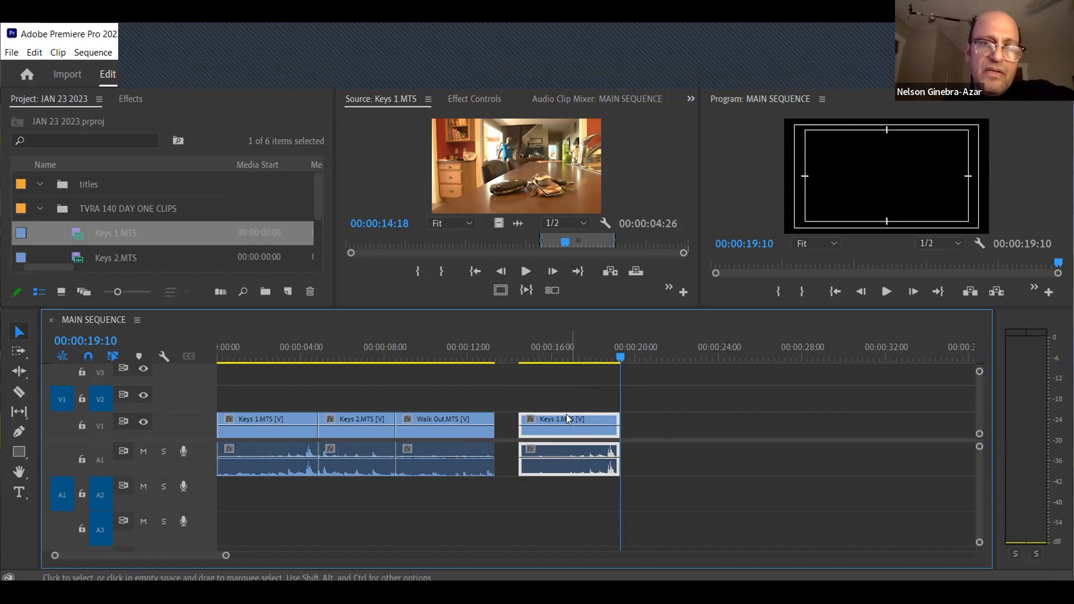
pyautogui.click(564, 394)
pyautogui.click(565, 357)
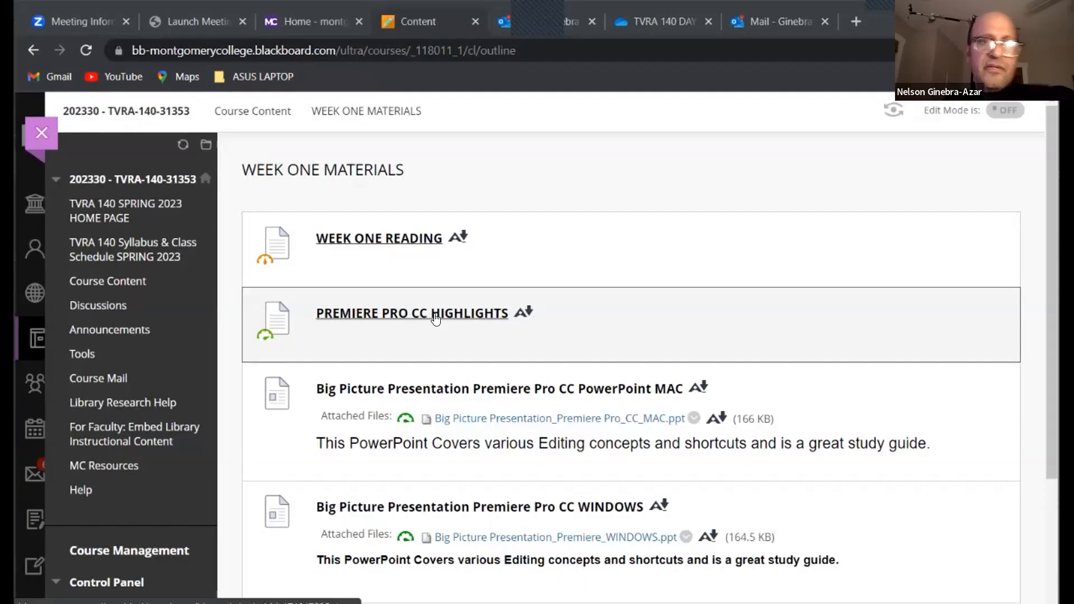
# Switch to the browser, open the PREMIERE PRO CC HIGHLIGHTS document, and review its 4 Primary Panels section
pyautogui.click(436, 320)
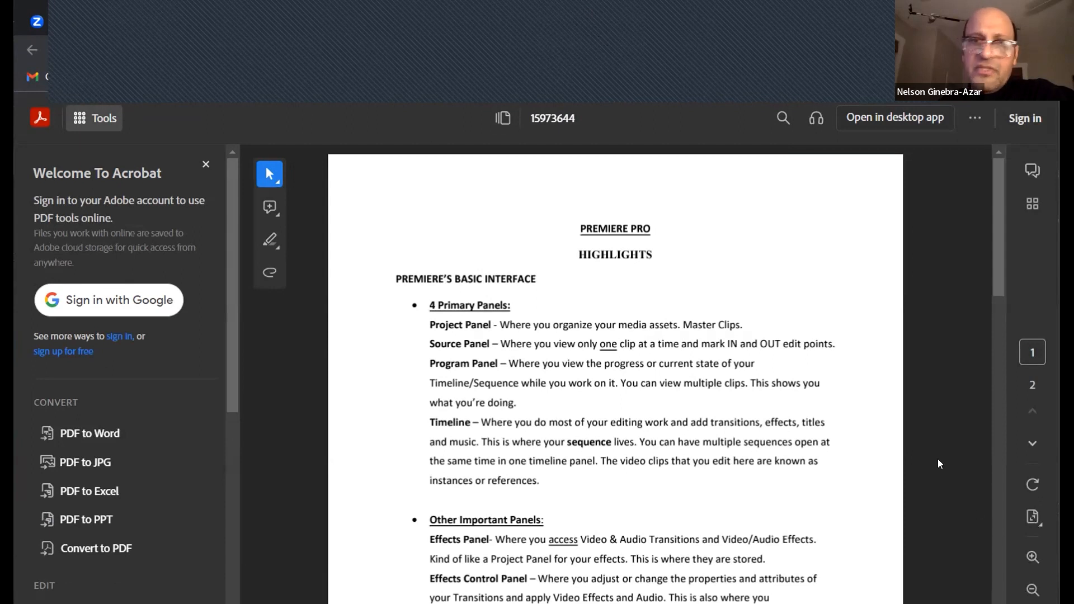
pyautogui.moveTo(996, 259); pyautogui.dragTo(996, 274)
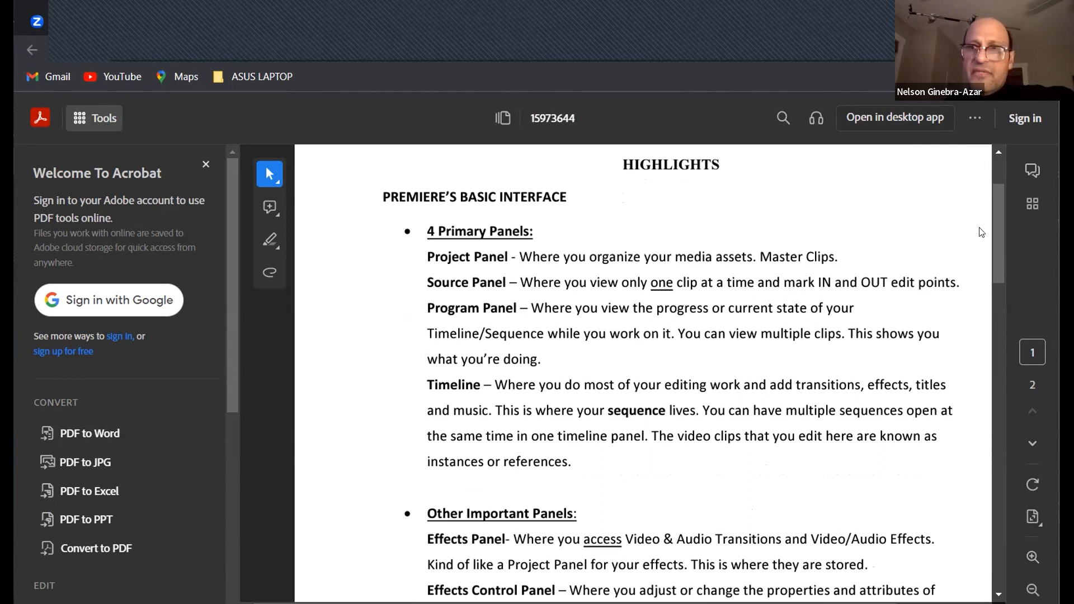
pyautogui.scroll(-4, 995, 226)
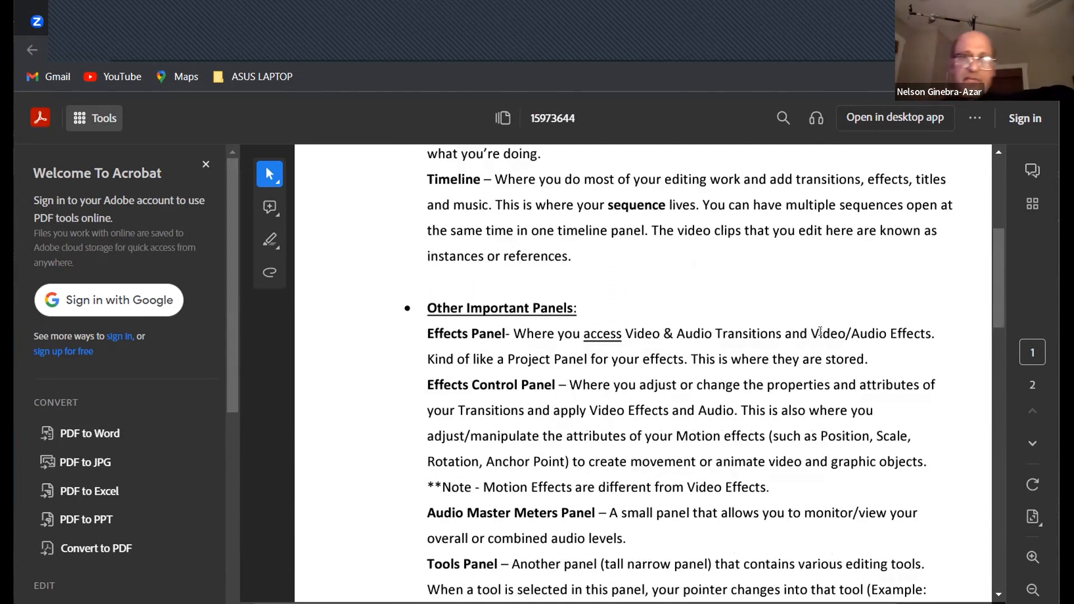
pyautogui.moveTo(998, 327); pyautogui.dragTo(996, 342)
# Examine the Effects Control, Audio Master Meters, Tools and Essential Graphics panel descriptions under Other Important Panels, marking their text
pyautogui.moveTo(430, 287); pyautogui.dragTo(892, 405)
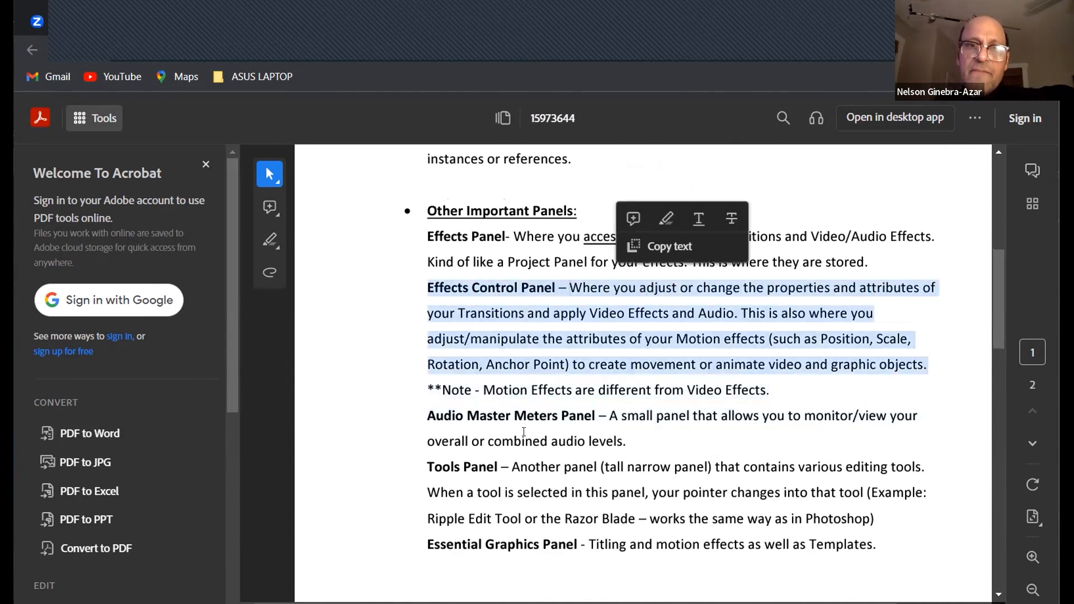
pyautogui.click(459, 419)
pyautogui.moveTo(425, 412); pyautogui.dragTo(613, 415)
pyautogui.moveTo(429, 468); pyautogui.dragTo(536, 468)
pyautogui.moveTo(589, 511); pyautogui.dragTo(595, 518)
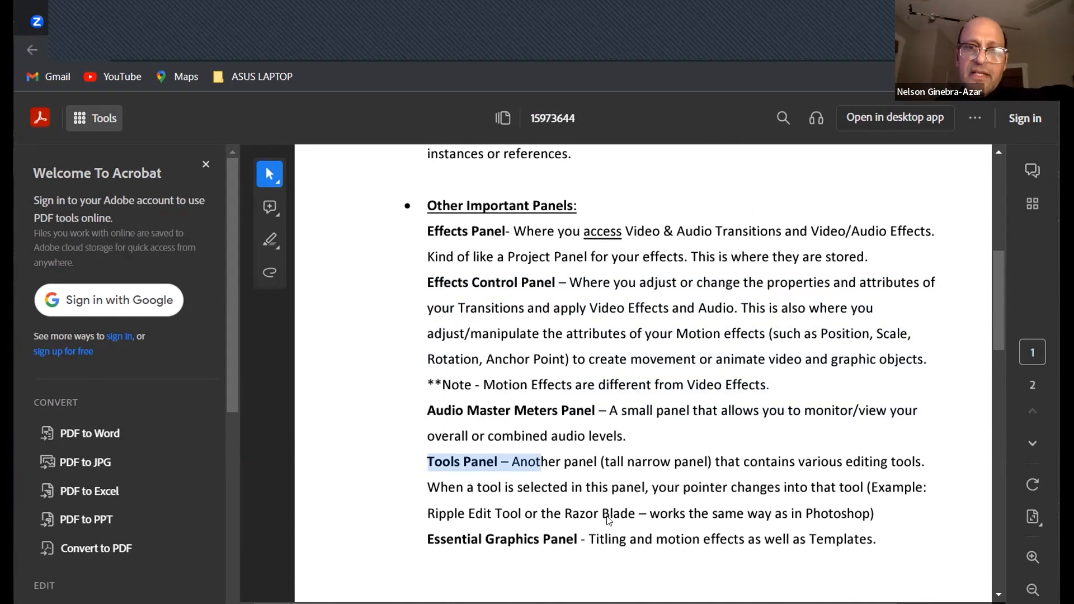
pyautogui.scroll(-3, 614, 521)
pyautogui.moveTo(422, 379); pyautogui.dragTo(579, 382)
pyautogui.click(916, 404)
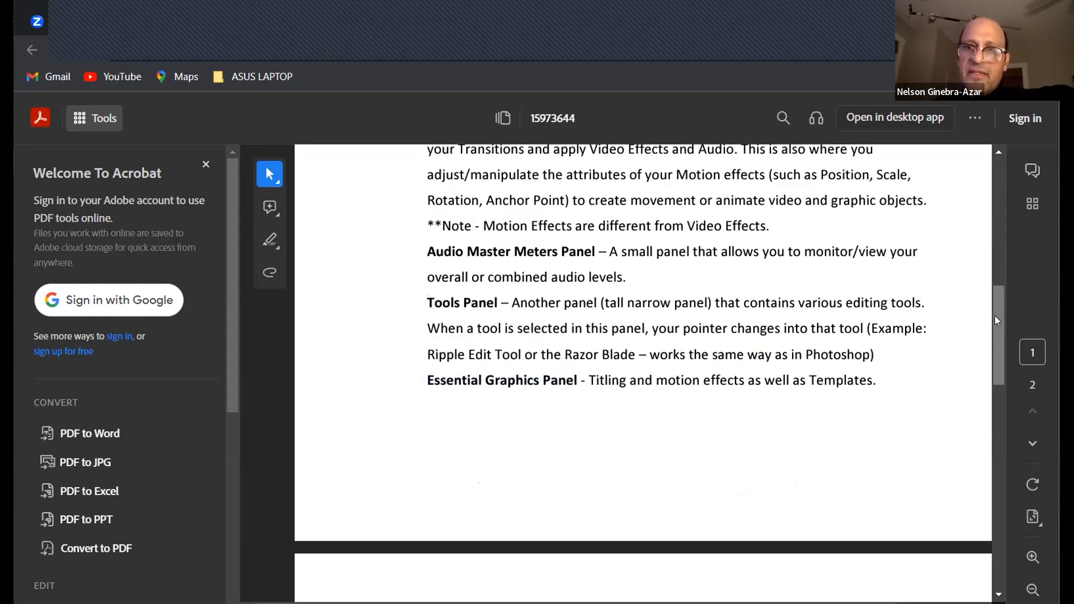
# Review the Capture, Export, Audio Mixer and History panel descriptions on page 2, and return to the document's beginning
pyautogui.scroll(-3, 992, 364)
pyautogui.scroll(-3, 991, 373)
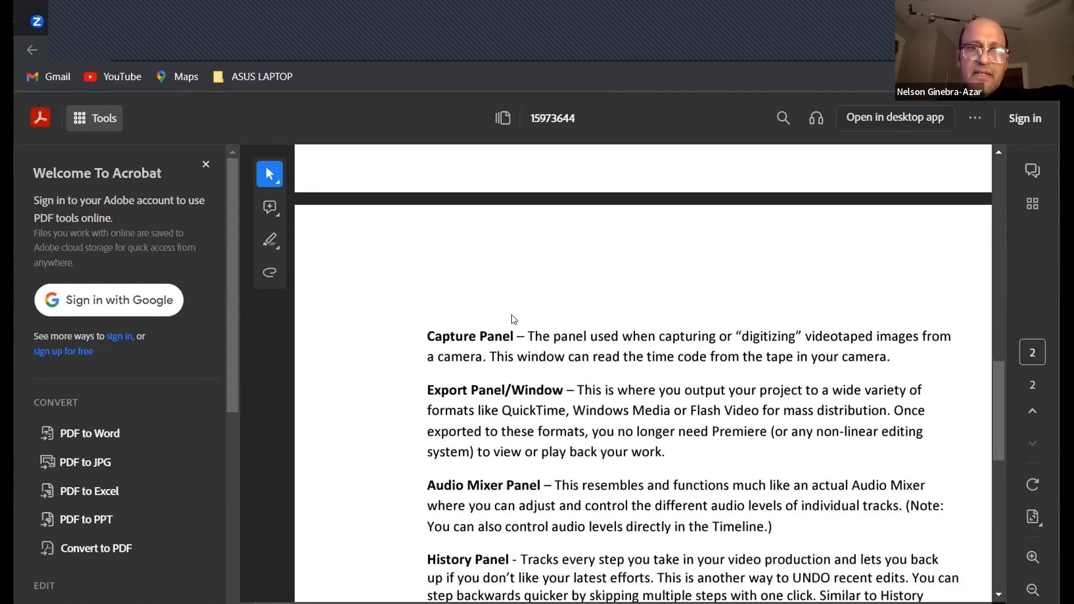
pyautogui.scroll(-2, 995, 402)
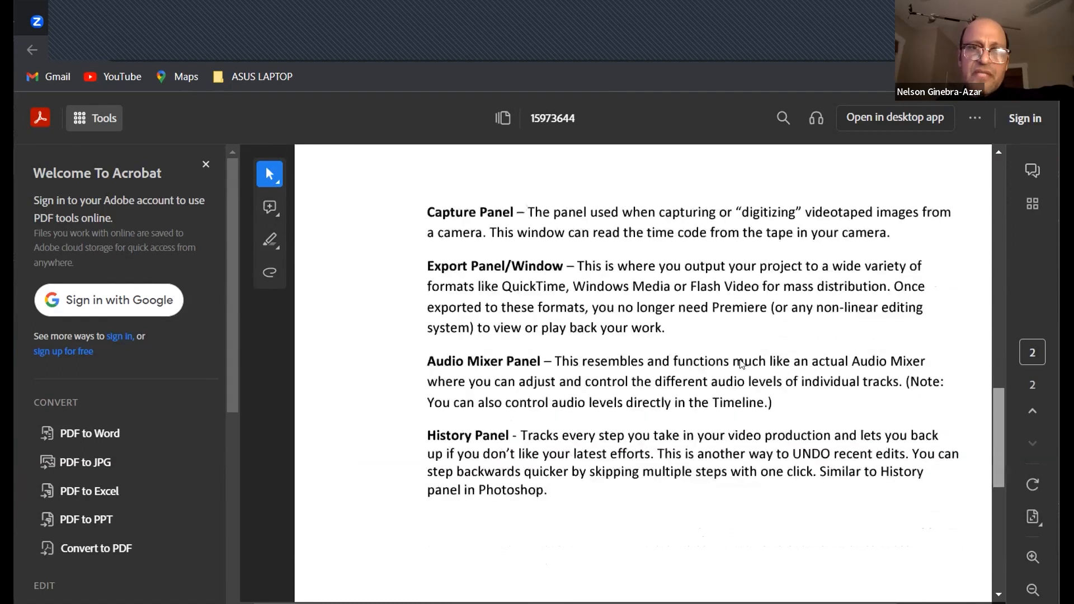
pyautogui.moveTo(997, 473); pyautogui.dragTo(682, 169)
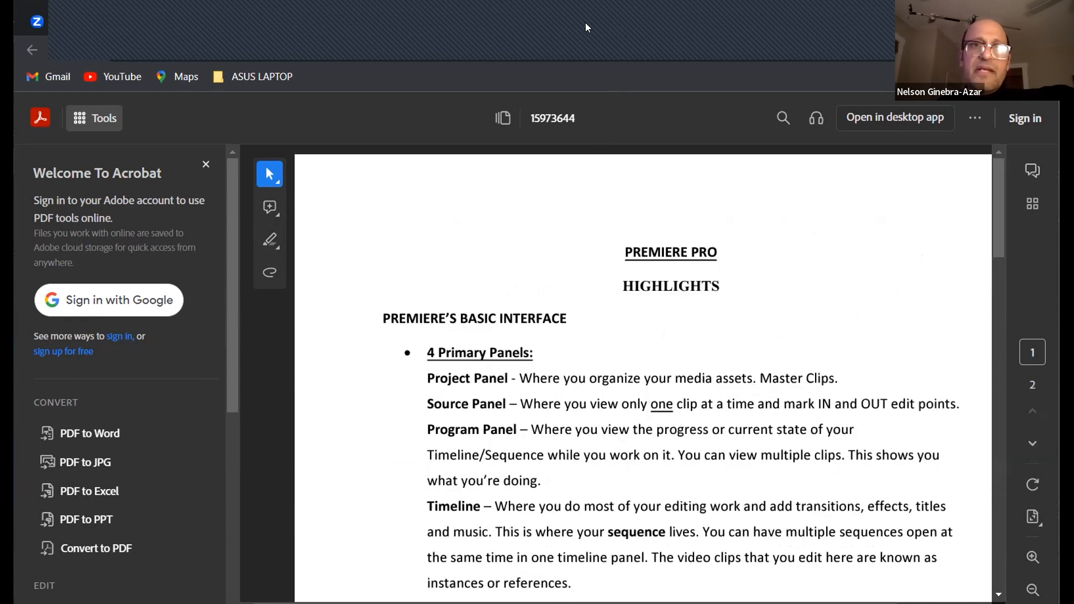
# Return to the WEEK ONE MATERIALS page and open the attached file Big Picture Presentation_Premiere Pro_CC_MAC.ppt
pyautogui.click(521, 21)
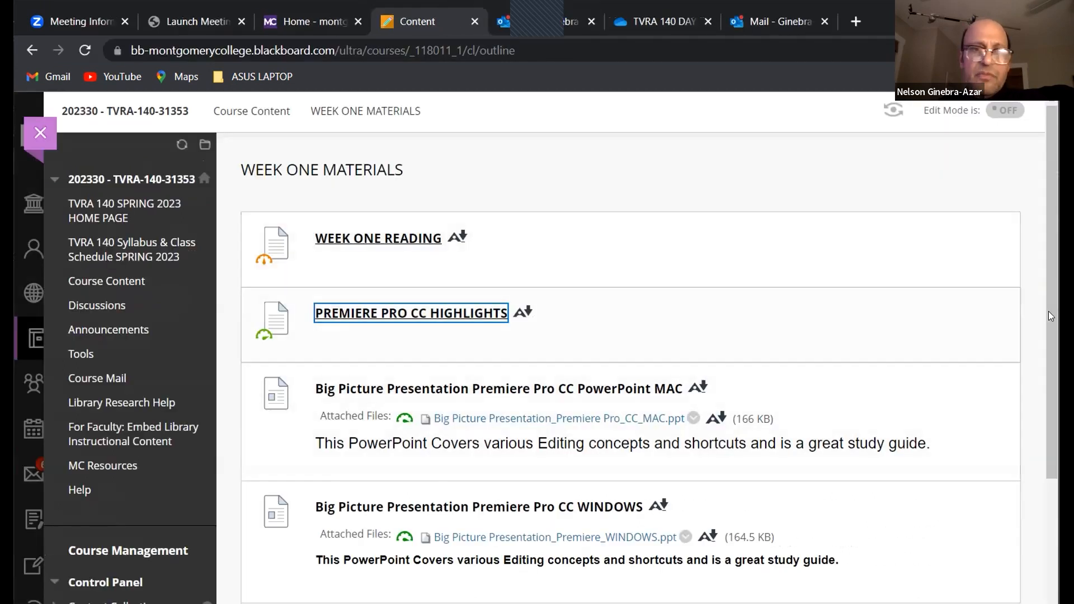
pyautogui.moveTo(1052, 316); pyautogui.dragTo(1051, 347)
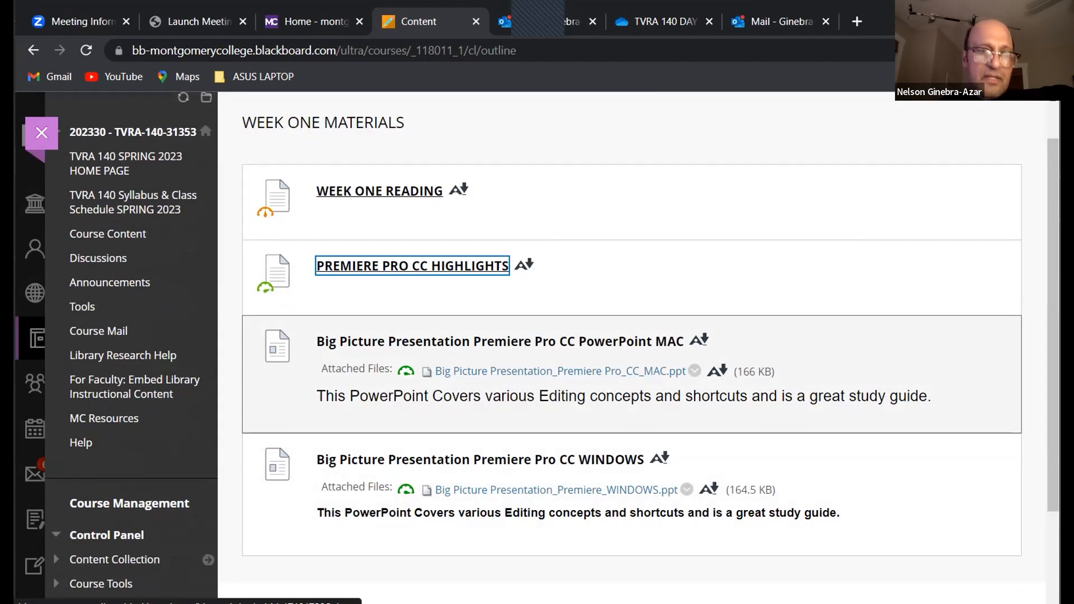
pyautogui.click(560, 372)
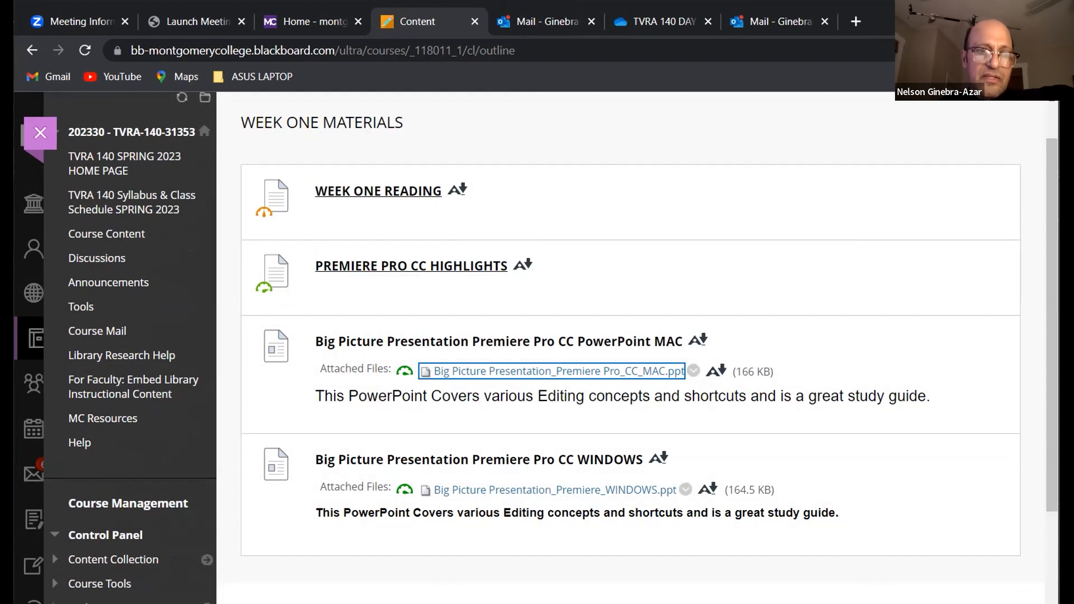